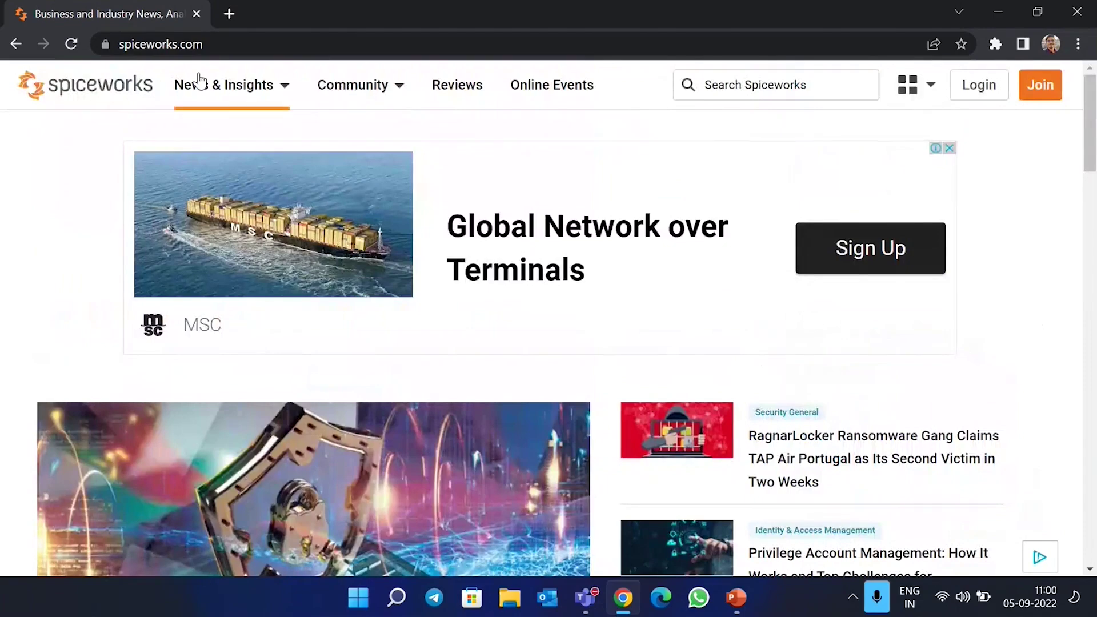
Search Google for "spiceworks network monitor" and open the Spiceworks free network monitoring software page
left_click(227, 46)
type("spiceworks netwo")
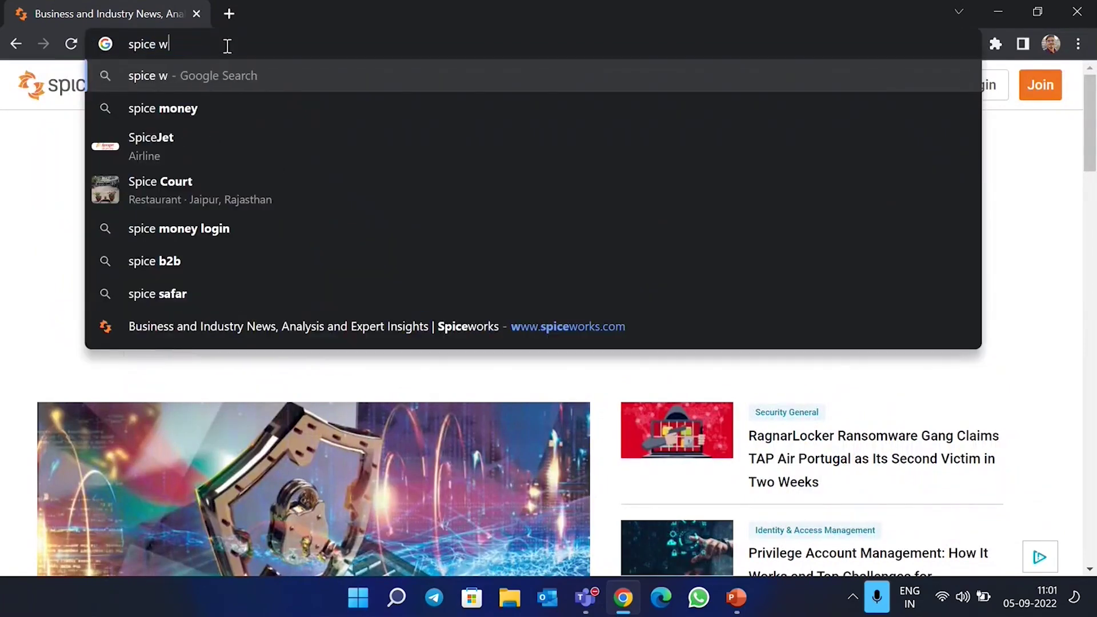
key("BackSpace")
key("BackSpace")
key("BackSpace")
type("works ne")
key("Down")
key("Return")
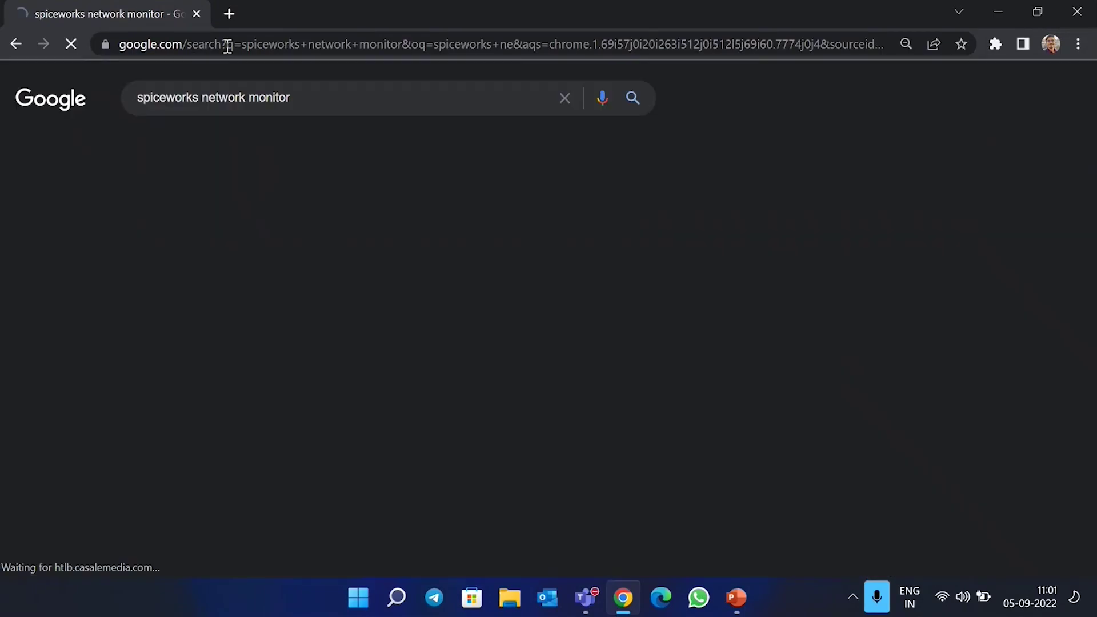
left_click(351, 313)
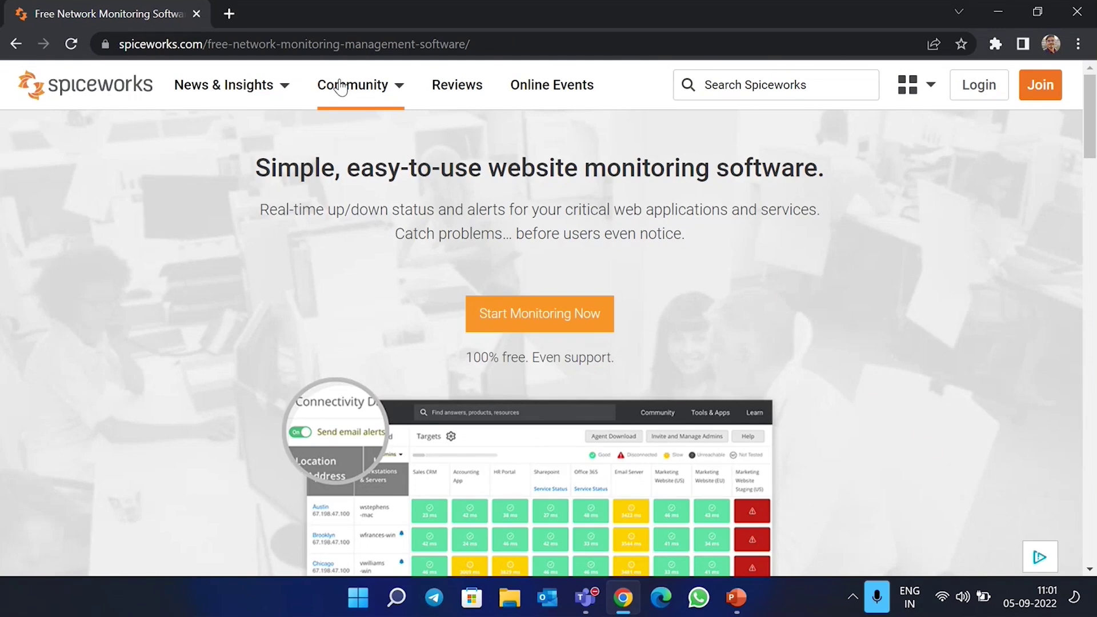
Look through the Spiceworks monitoring page, including the sample connectivity dashboard and the product description
scroll(183, 262, "down", 3)
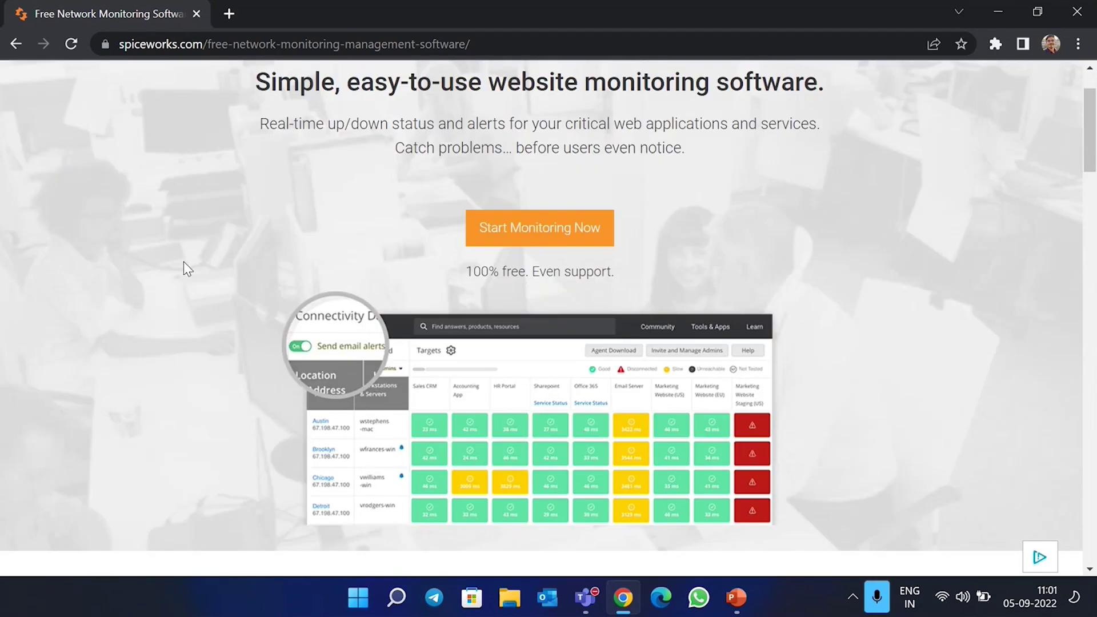
scroll(183, 261, "down", 2)
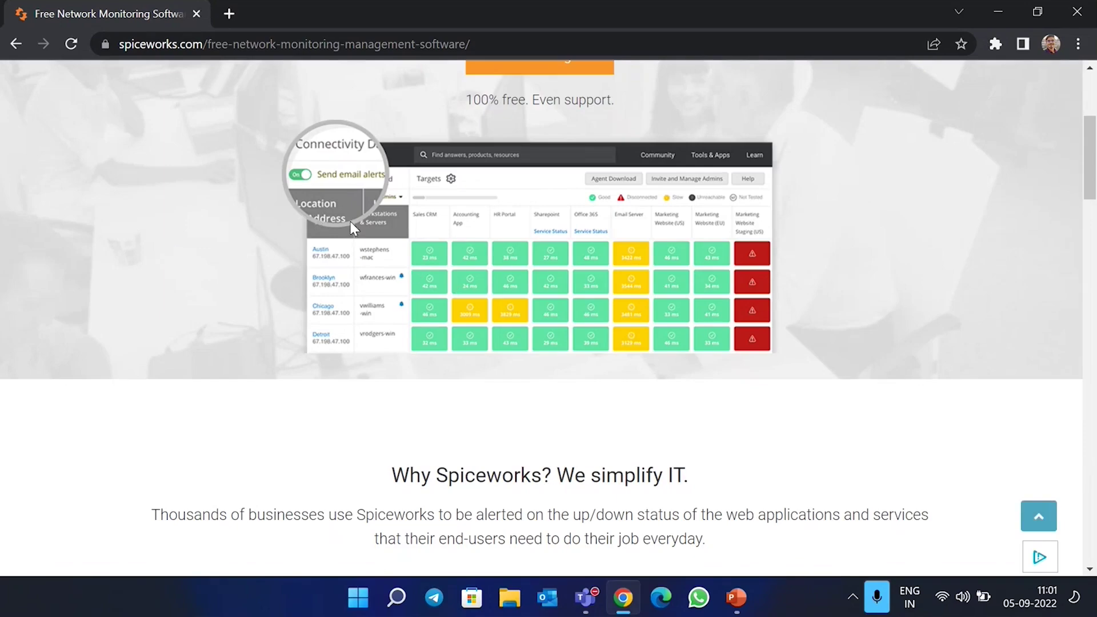
scroll(491, 274, "down", 20)
scroll(509, 274, "up", 8)
scroll(511, 280, "up", 12)
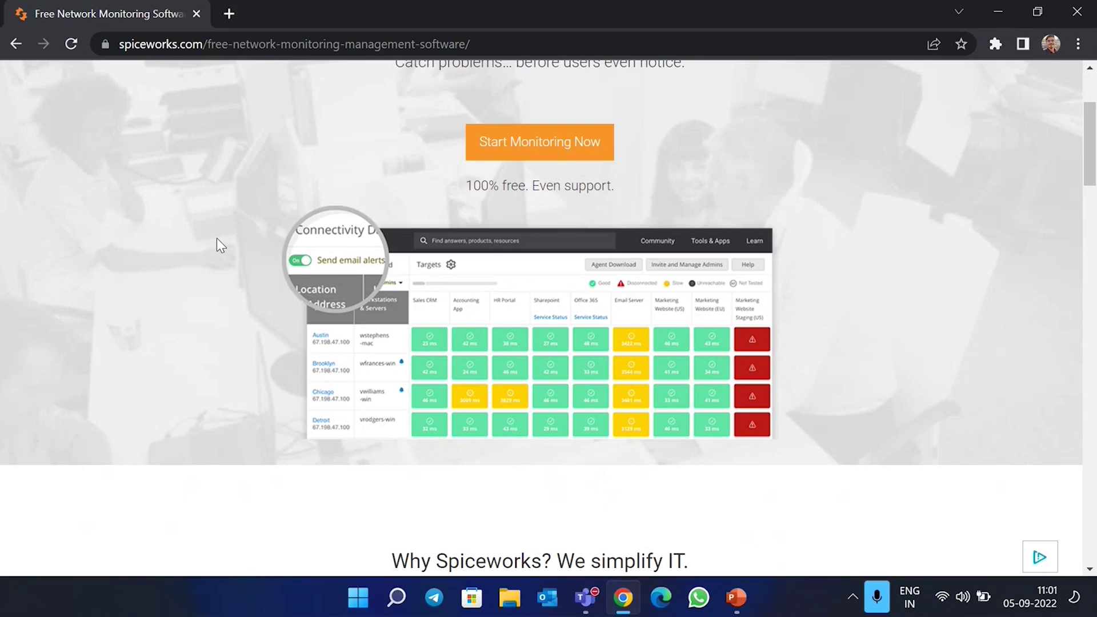
scroll(217, 237, "up", 3)
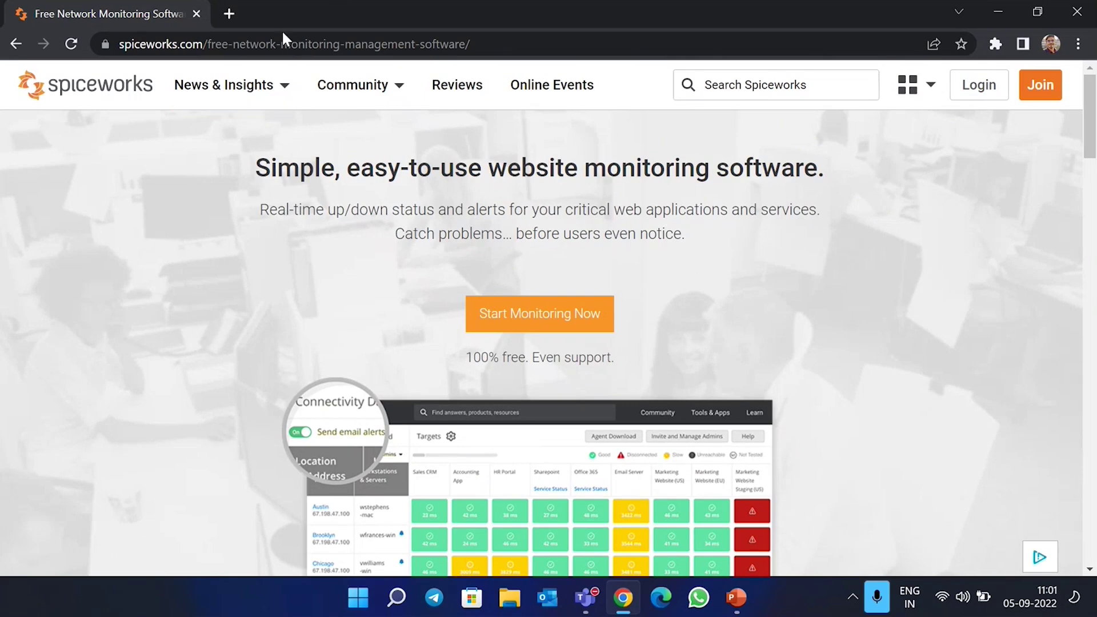
Open the AppDynamics Async Monitoring page for .NET in a new browser tab
left_click(229, 13)
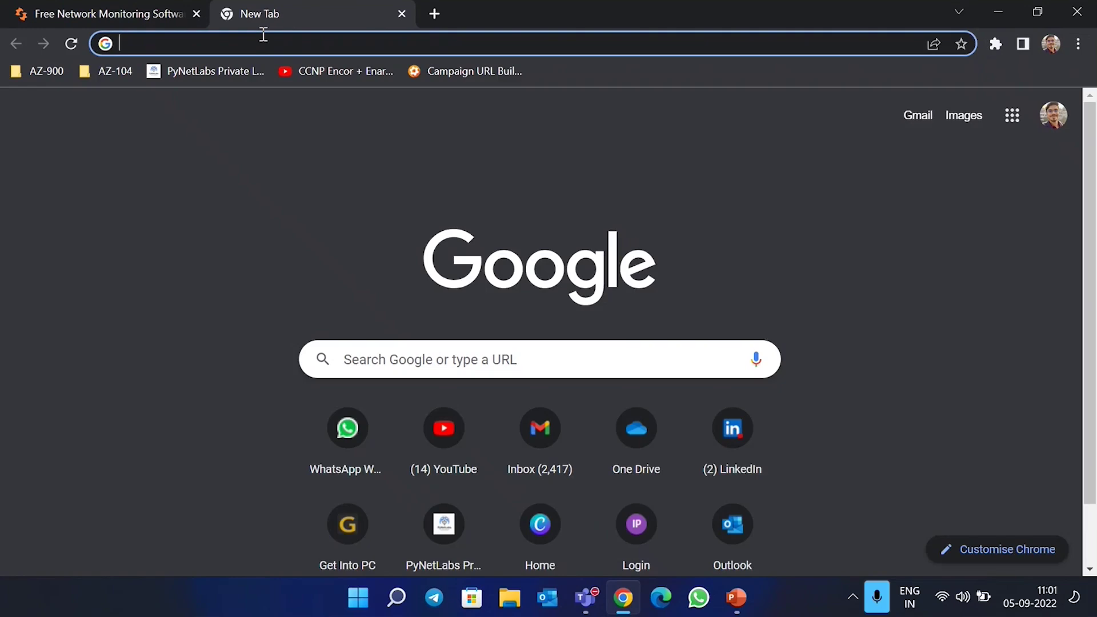
type("asy")
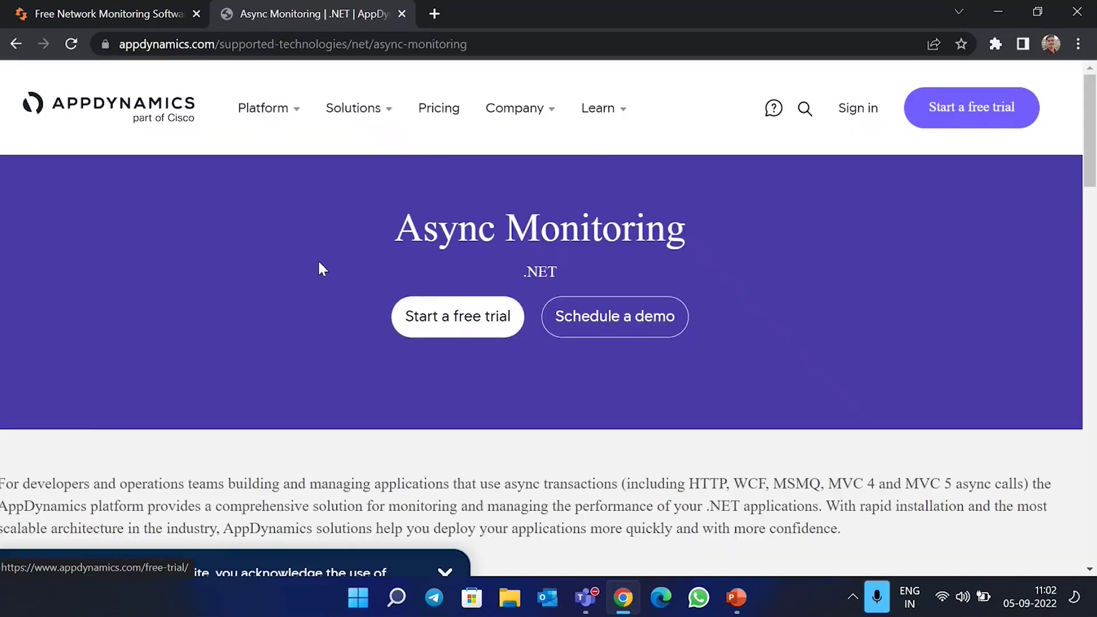
scroll(342, 257, "down", 1)
scroll(365, 245, "up", 1)
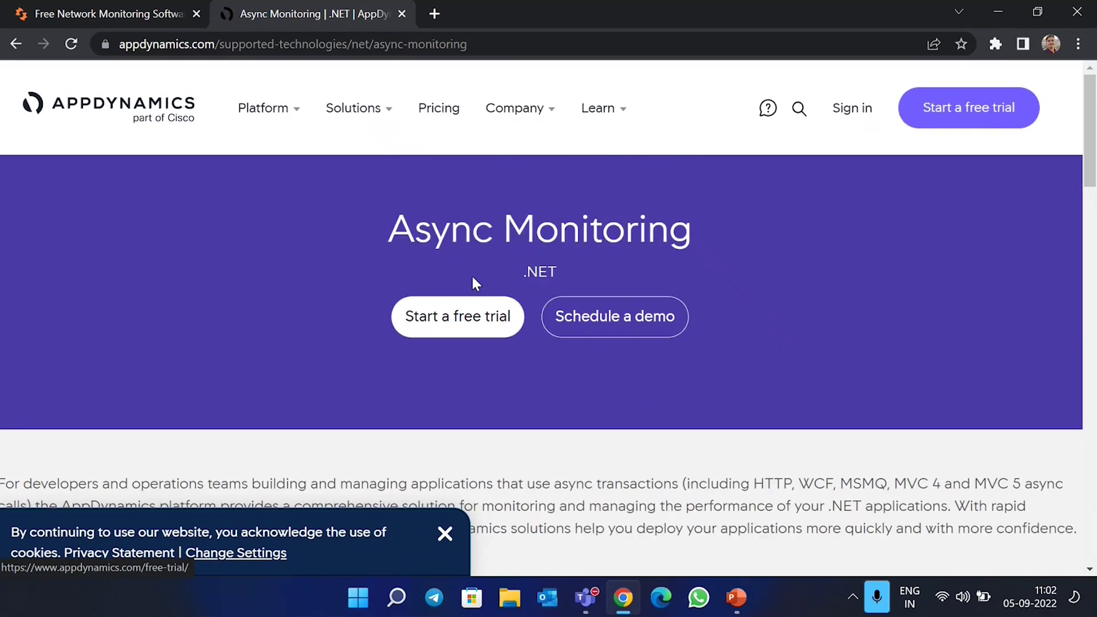
Examine the Async Monitoring feature descriptions, highlighting the headings for application discovery, distributed call graphs and real-time business metrics
scroll(468, 278, "down", 1)
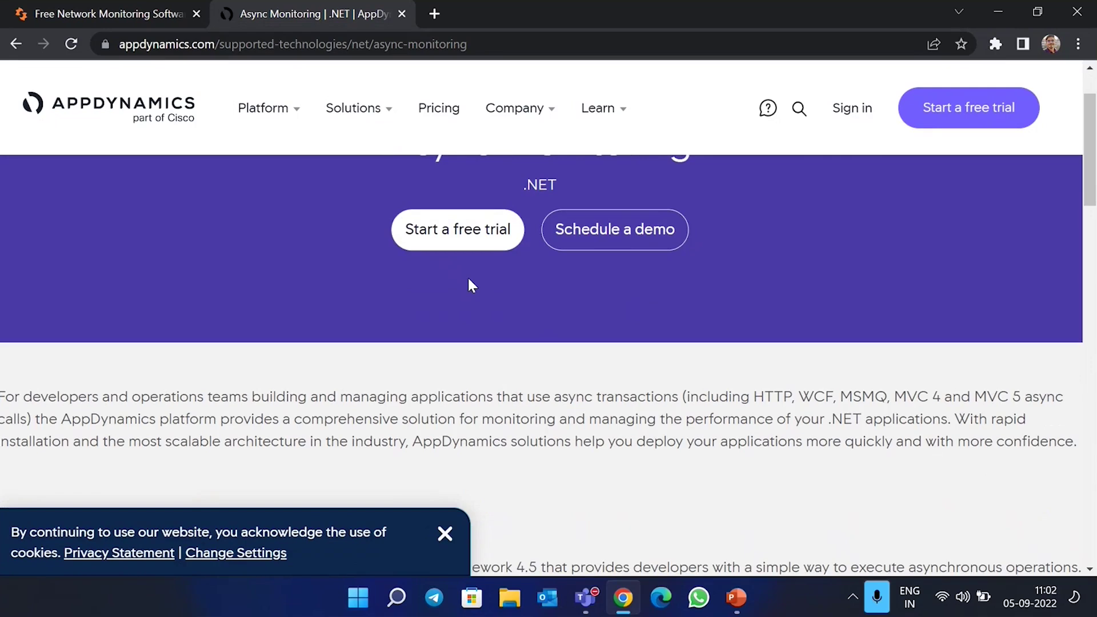
scroll(467, 277, "down", 8)
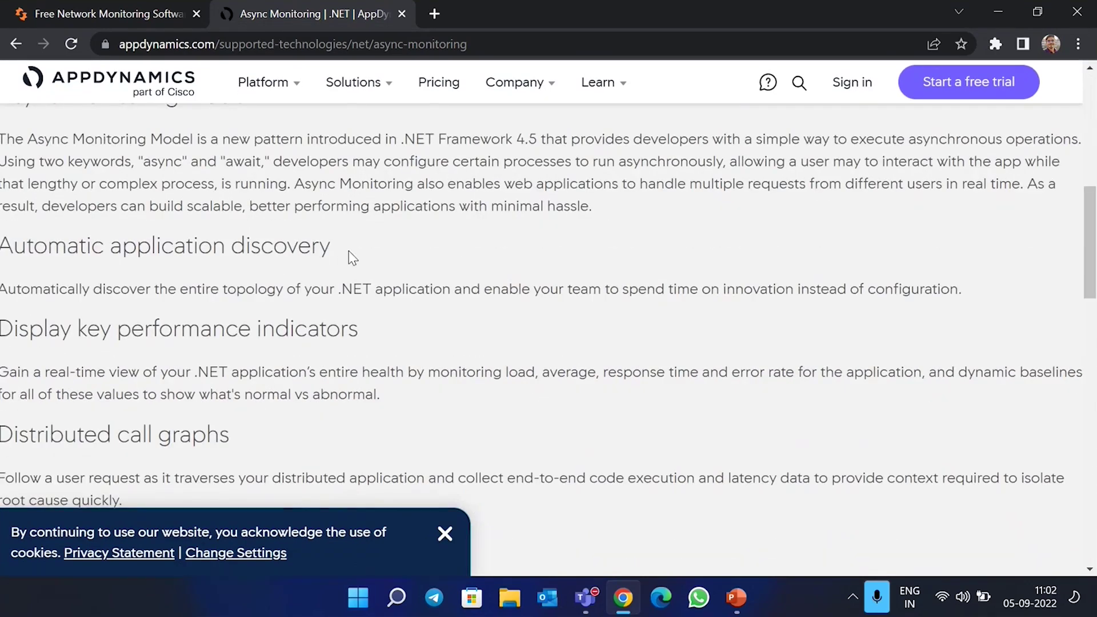
left_click_drag(347, 257, 1, 249)
scroll(221, 343, "down", 3)
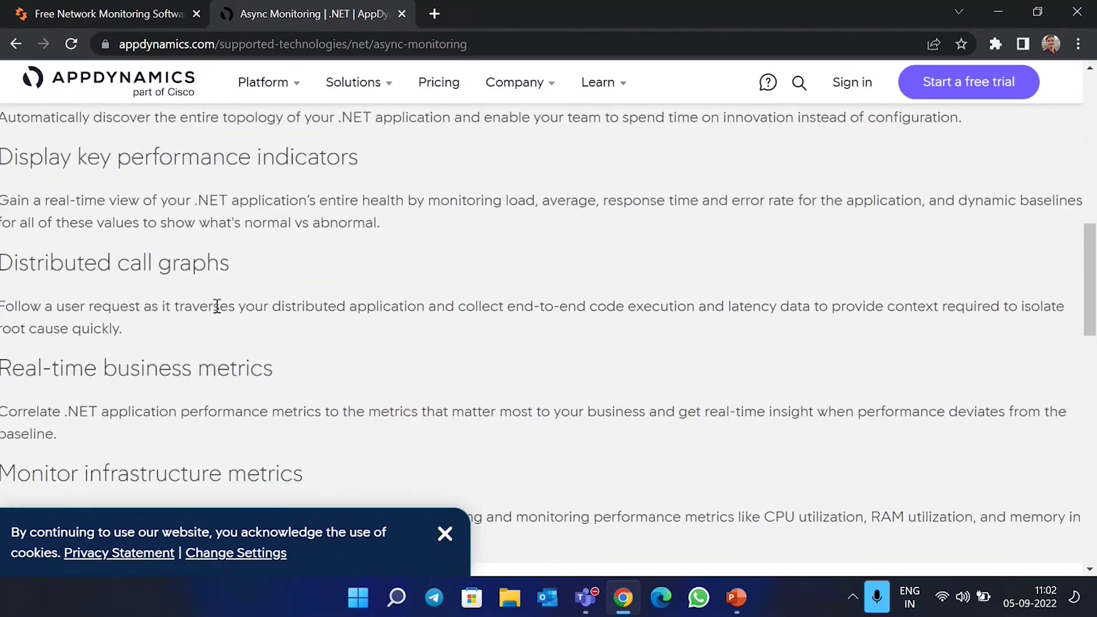
left_click_drag(229, 261, 2, 257)
left_click_drag(273, 368, 1, 368)
scroll(125, 386, "down", 2)
scroll(125, 385, "down", 2)
left_click_drag(345, 222, 1, 217)
scroll(346, 280, "down", 6)
scroll(345, 280, "up", 13)
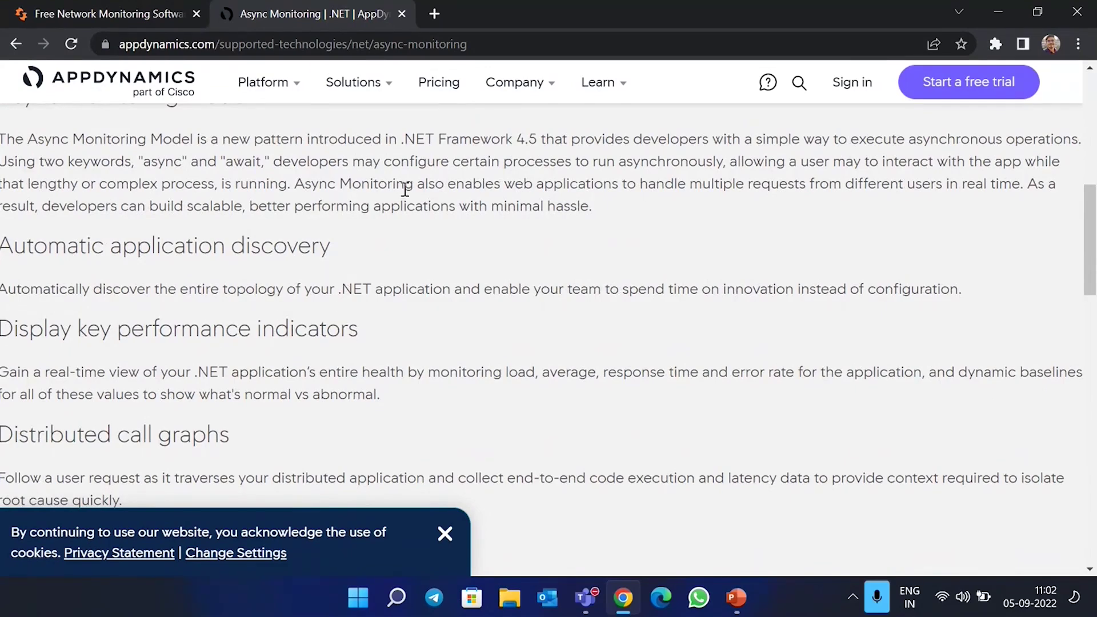
scroll(405, 190, "up", 2)
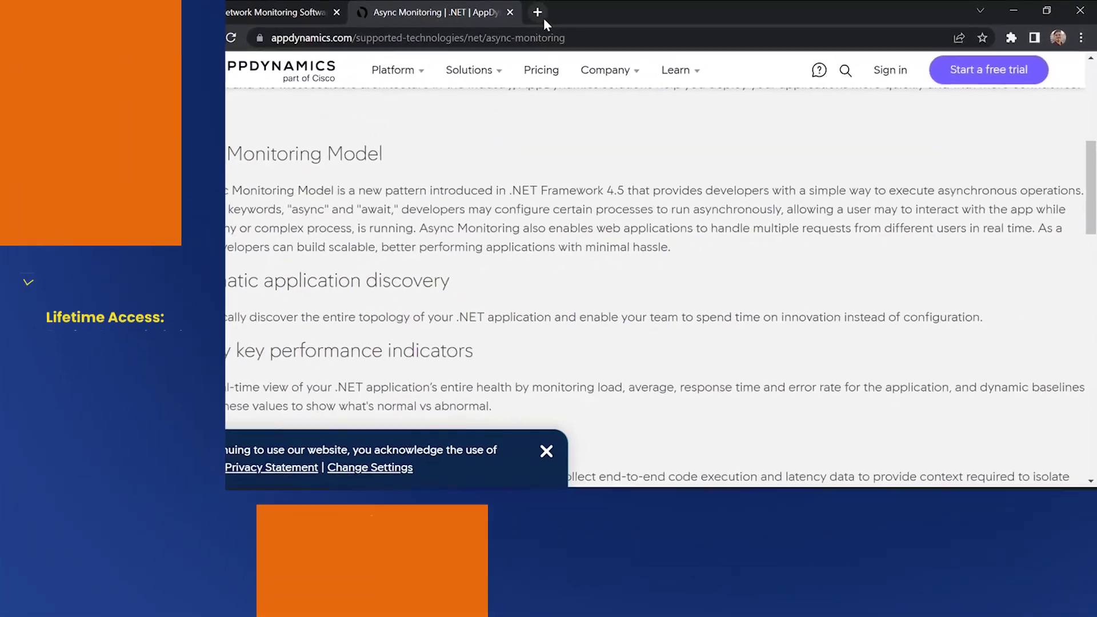
Search Google for "connectwise" in a new browser tab
left_click(589, 15)
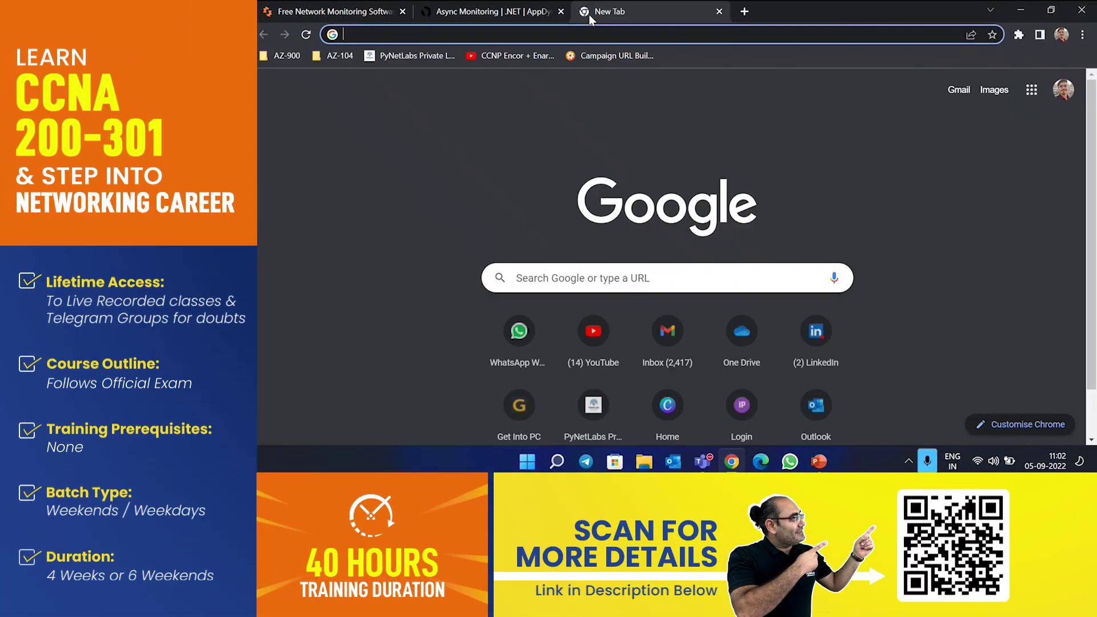
type("coo")
key("BackSpace")
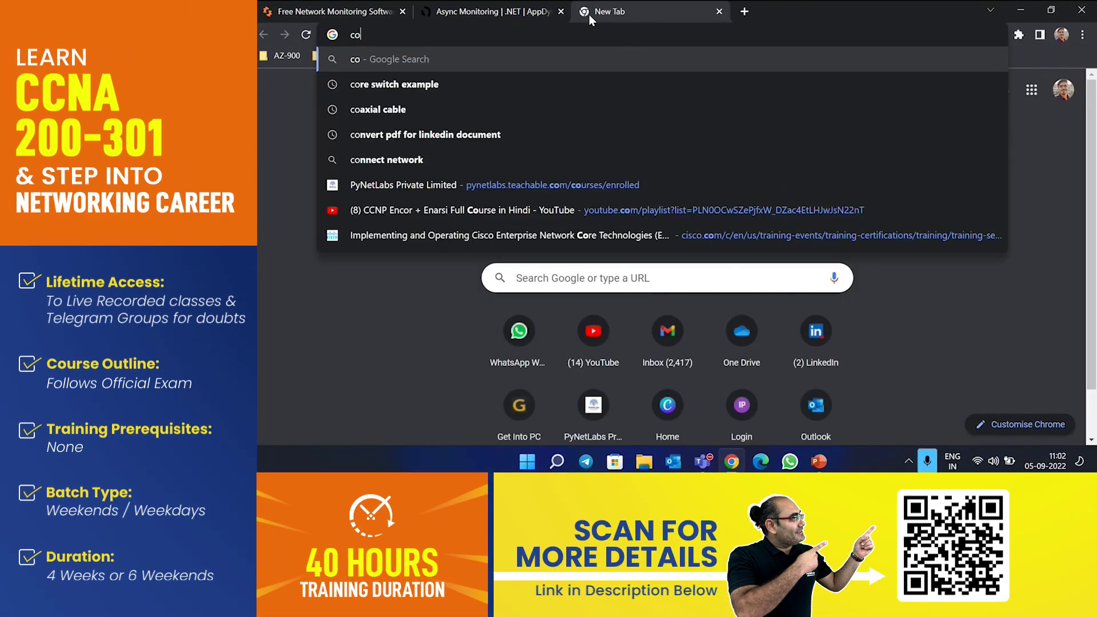
type("nnectwise")
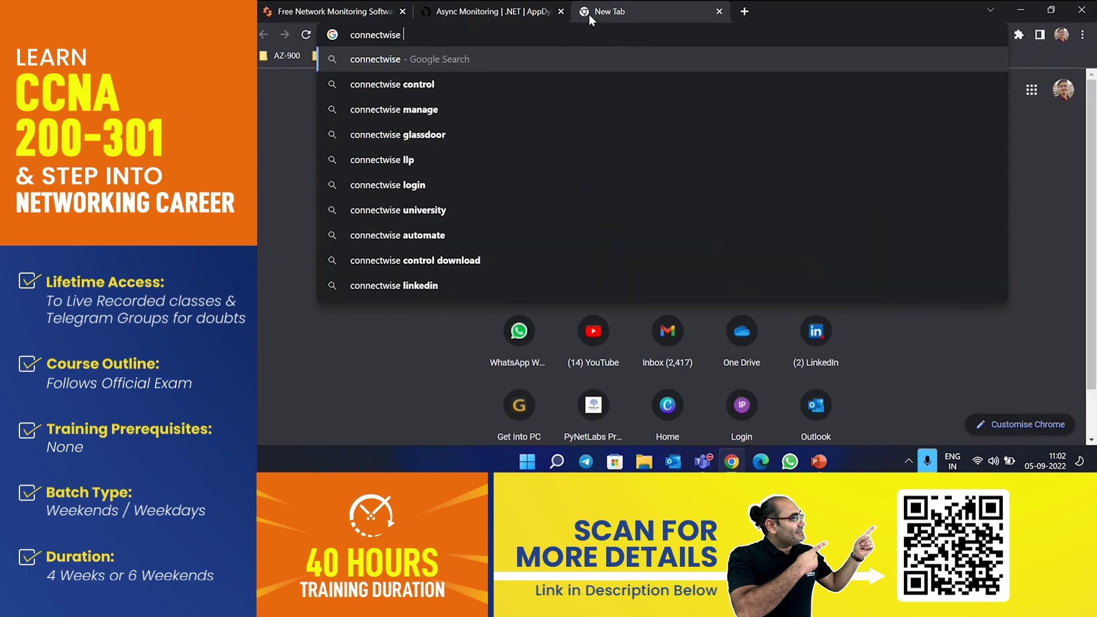
key("Return")
Refine the search to "connectwise monitoring tool" and open ConnectWise's Remote System Monitoring result
scroll(458, 289, "down", 2)
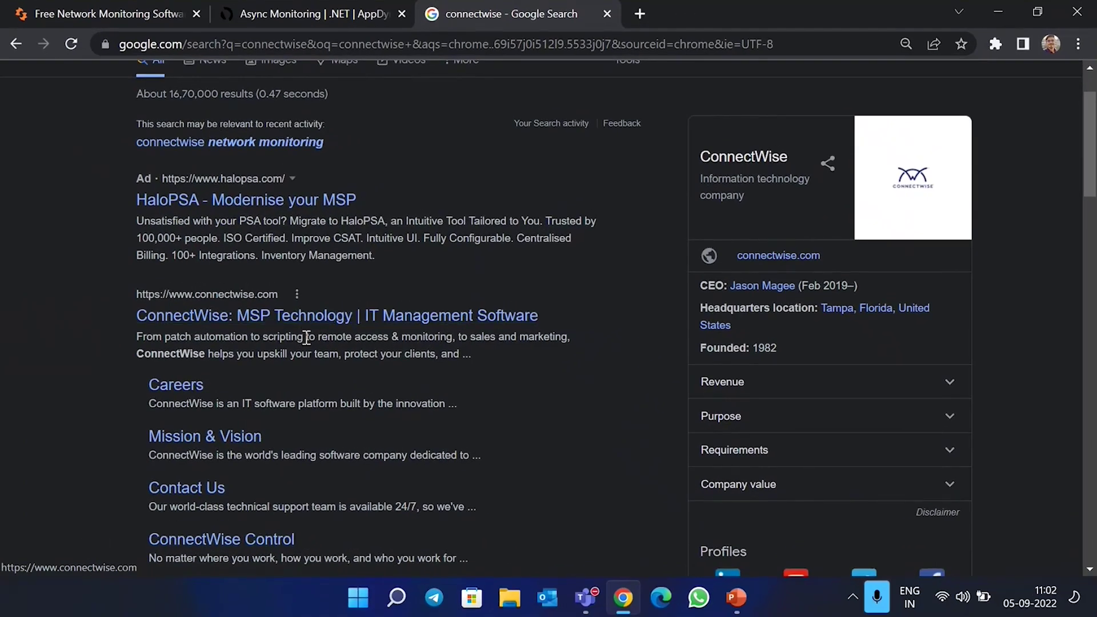
scroll(306, 337, "up", 2)
left_click(239, 93)
type("moni")
key("BackSpace")
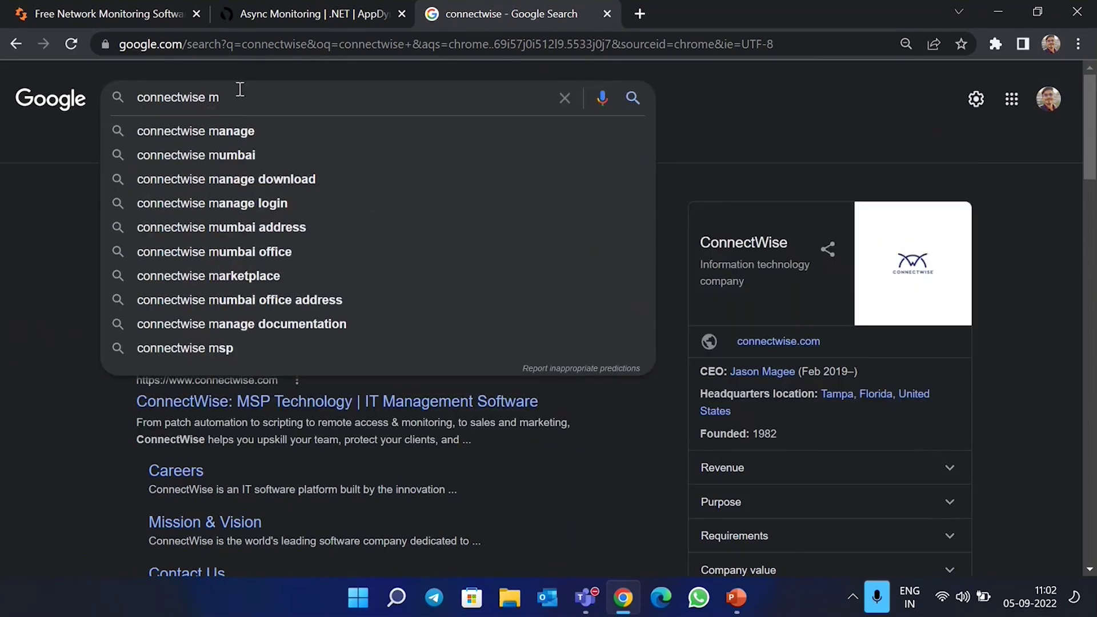
type("oni")
left_click(242, 155)
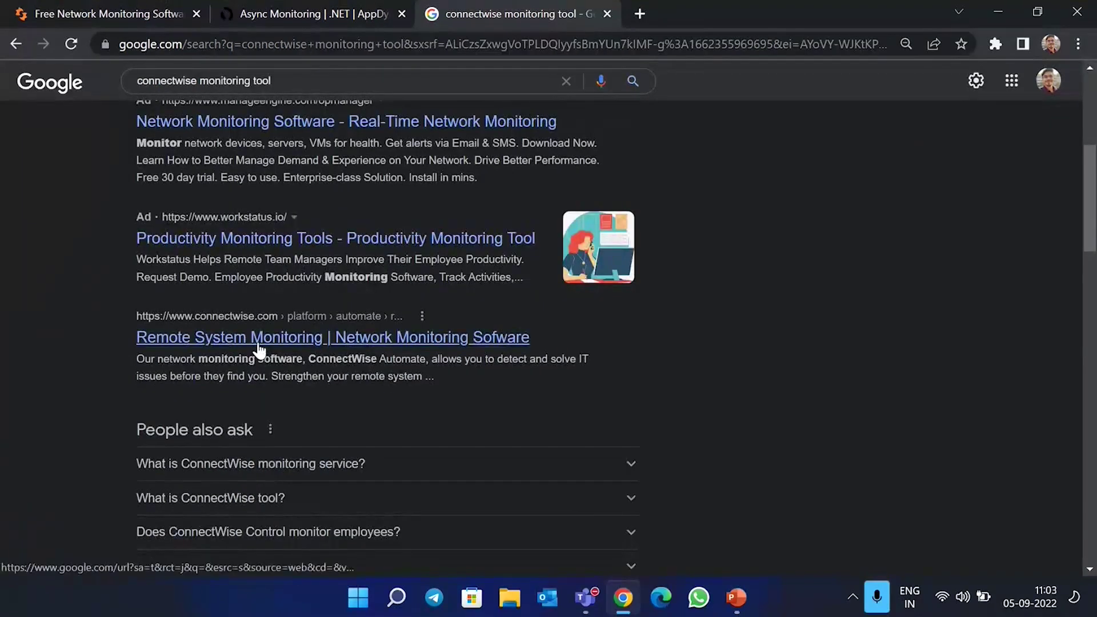
left_click(257, 337)
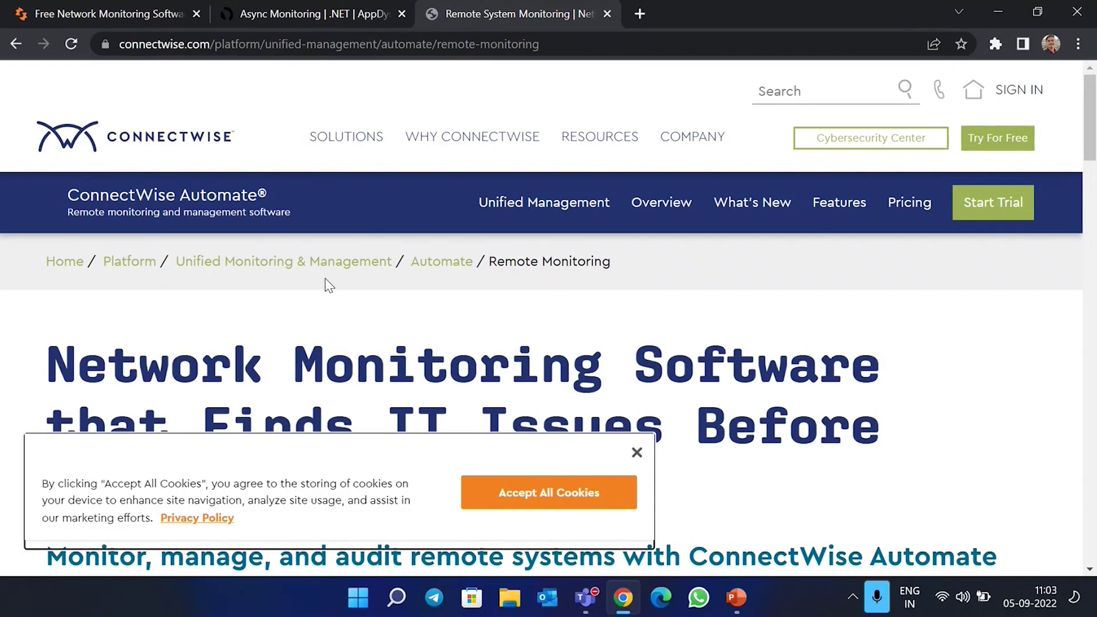
Dismiss the cookie notice and review the ConnectWise Automate remote monitoring page through its patching, asset discovery and IT automation features
scroll(414, 396, "down", 3)
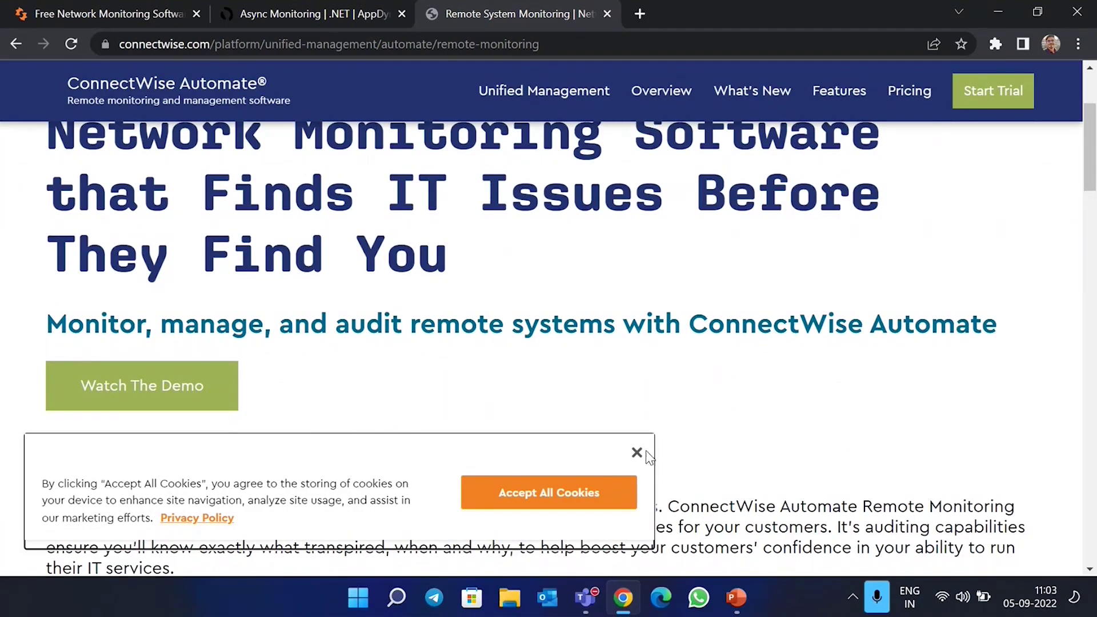
left_click(637, 453)
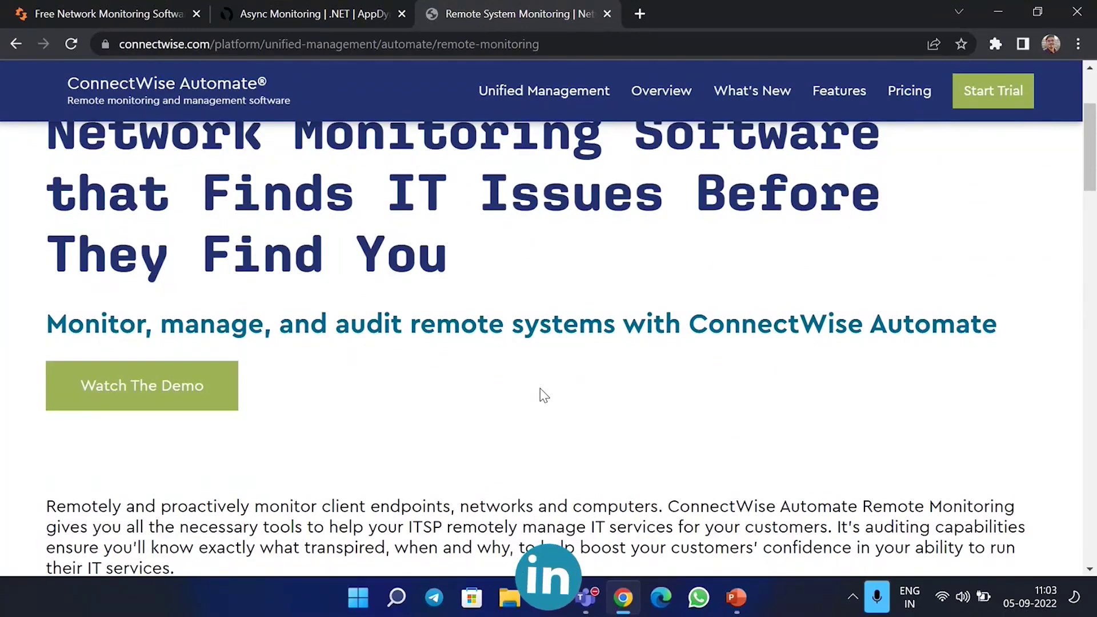
scroll(416, 407, "down", 15)
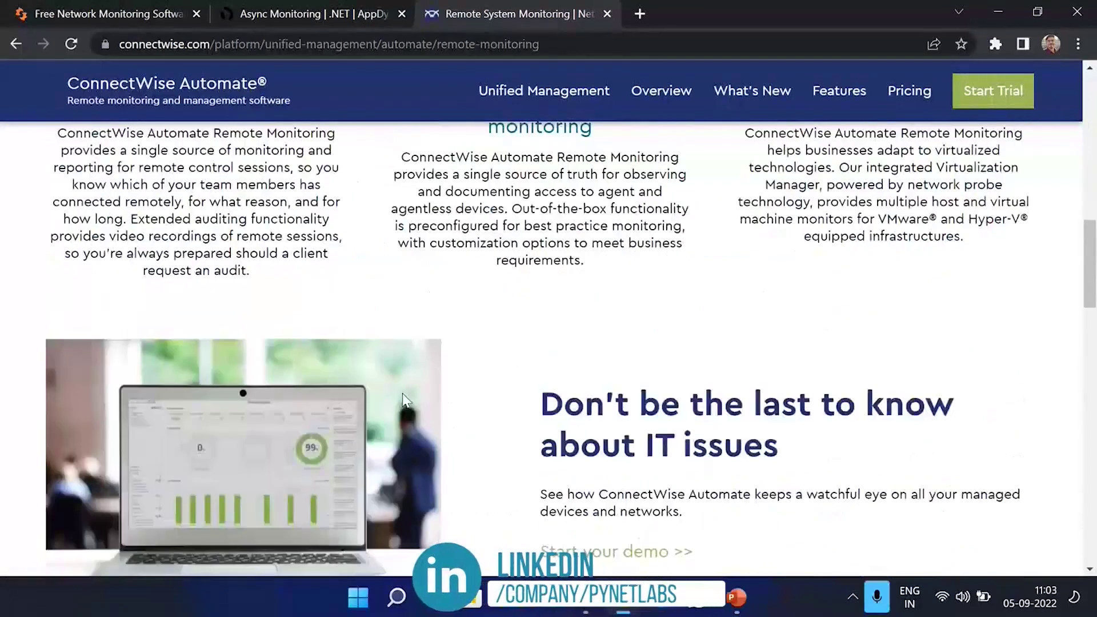
scroll(204, 232, "down", 12)
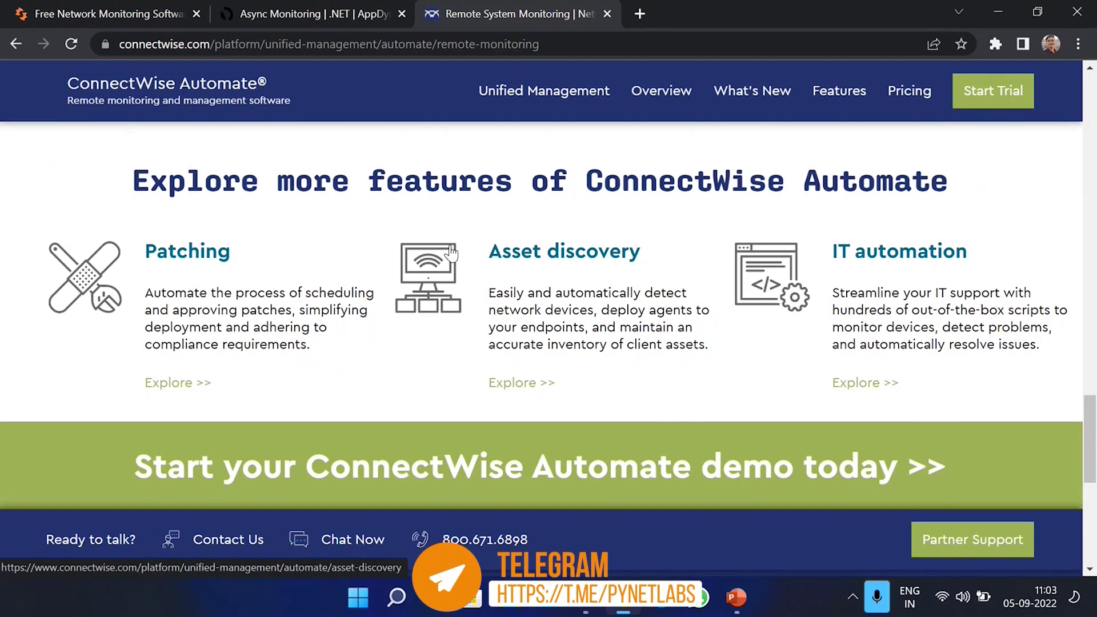
scroll(420, 268, "down", 1)
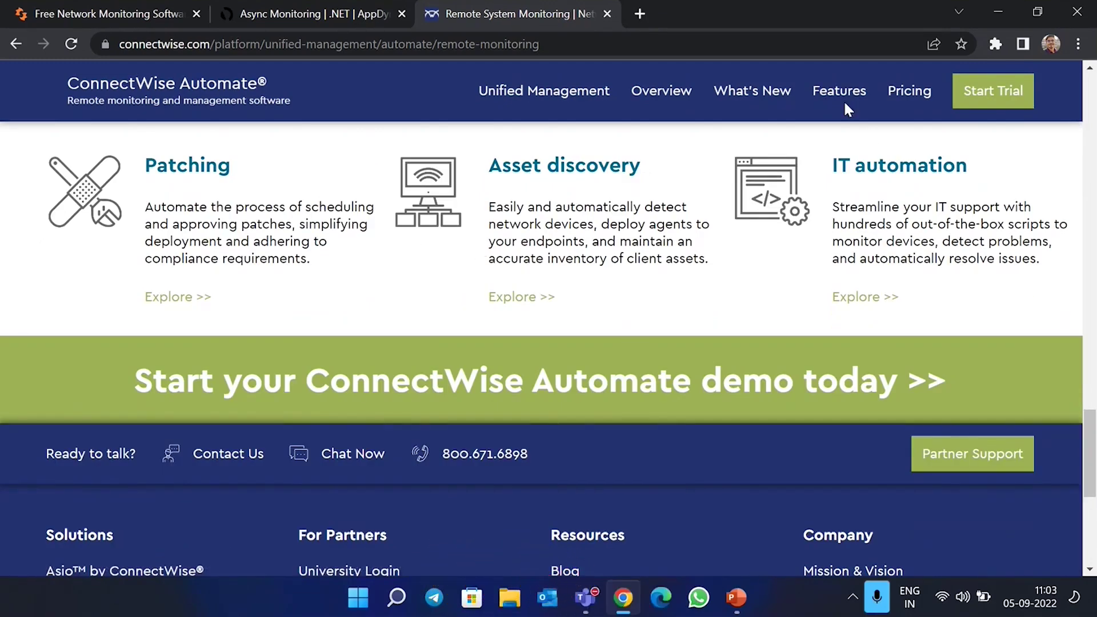
Open the IT Automation feature page of ConnectWise Automate and look through its content
mouse_move(830, 100)
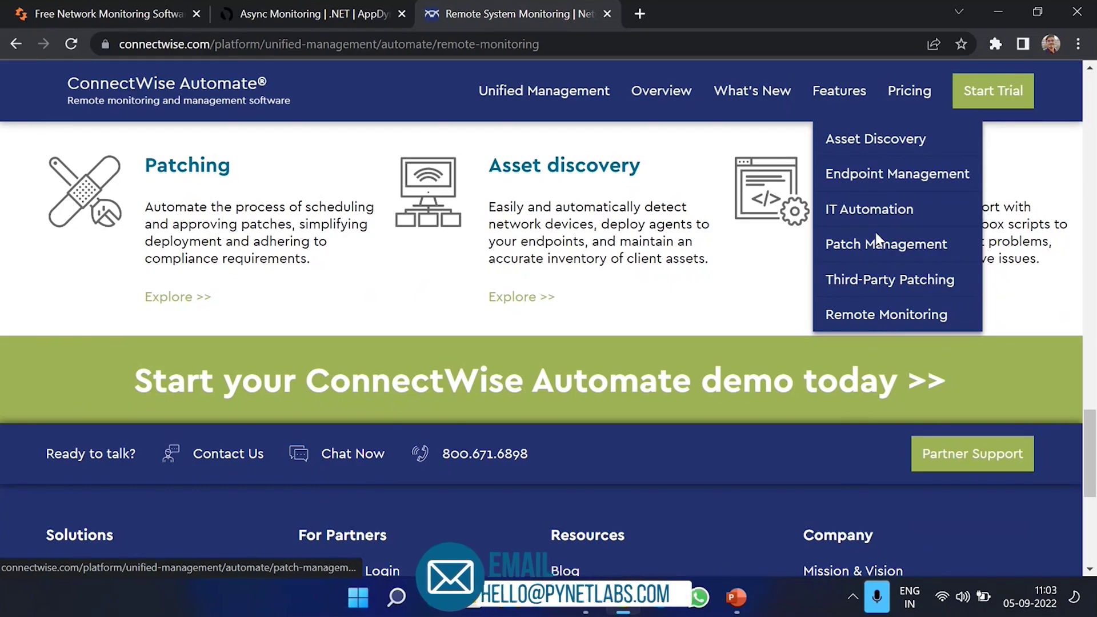
left_click(873, 216)
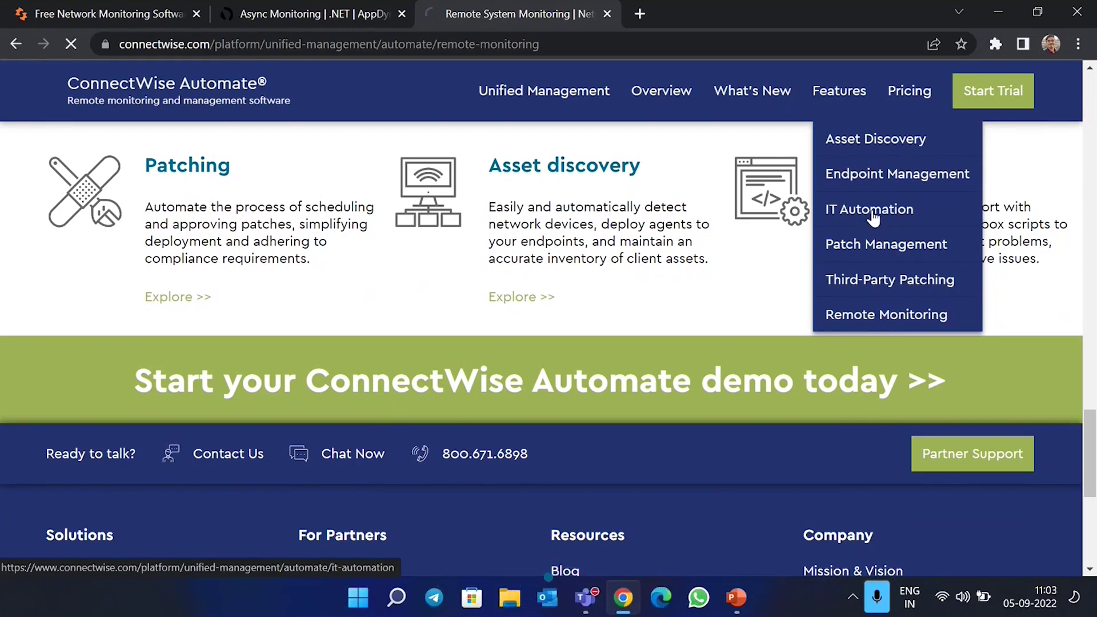
scroll(392, 382, "down", 10)
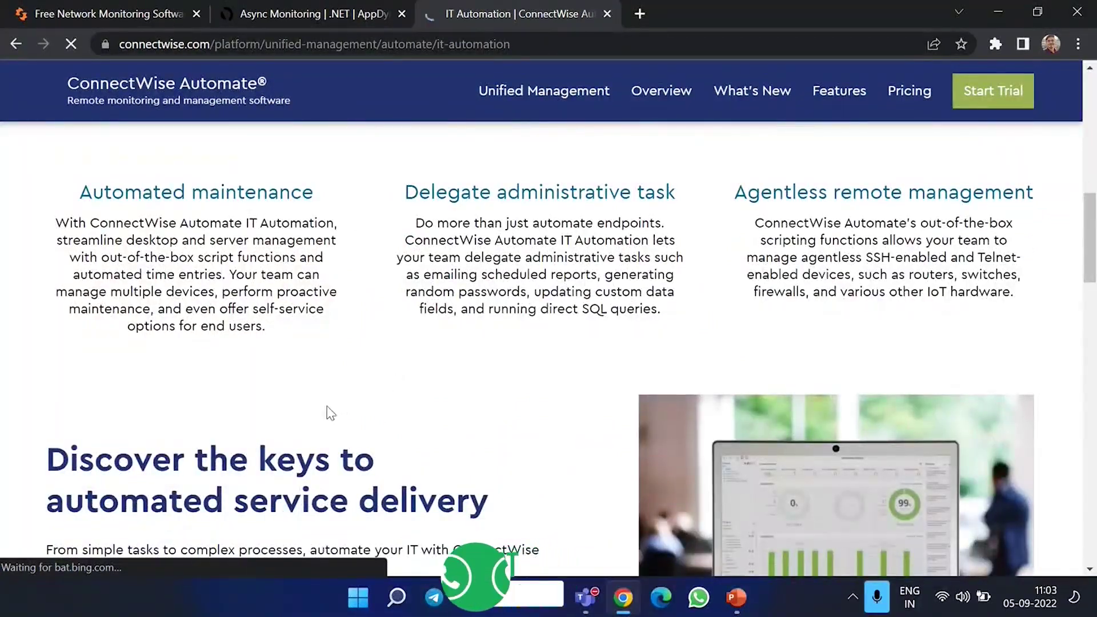
scroll(634, 337, "down", 9)
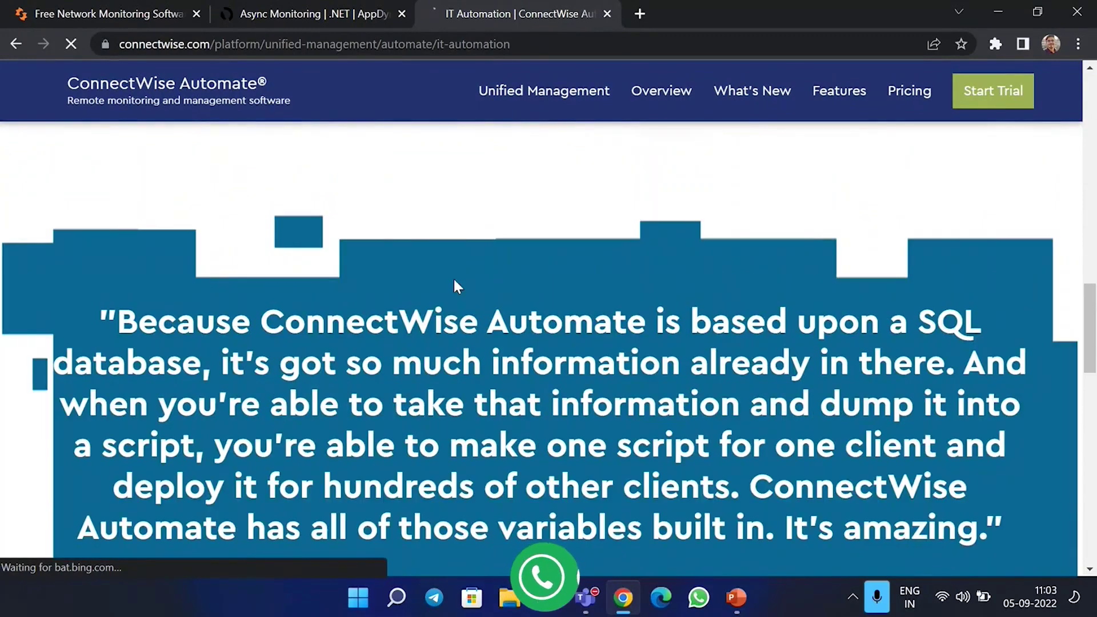
scroll(453, 276, "up", 15)
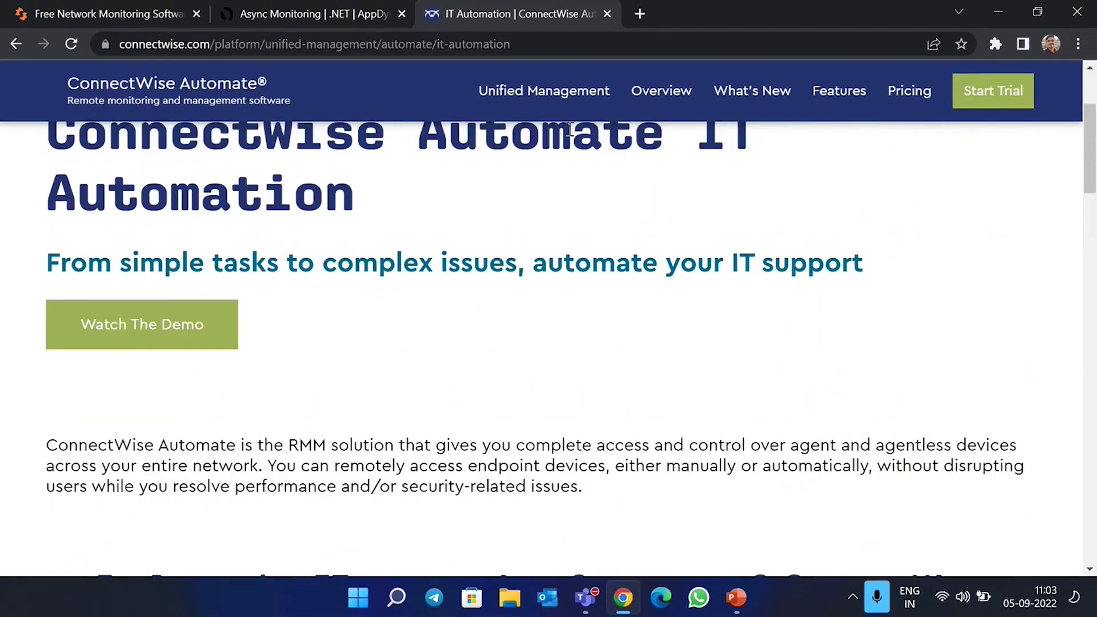
scroll(569, 129, "up", 4)
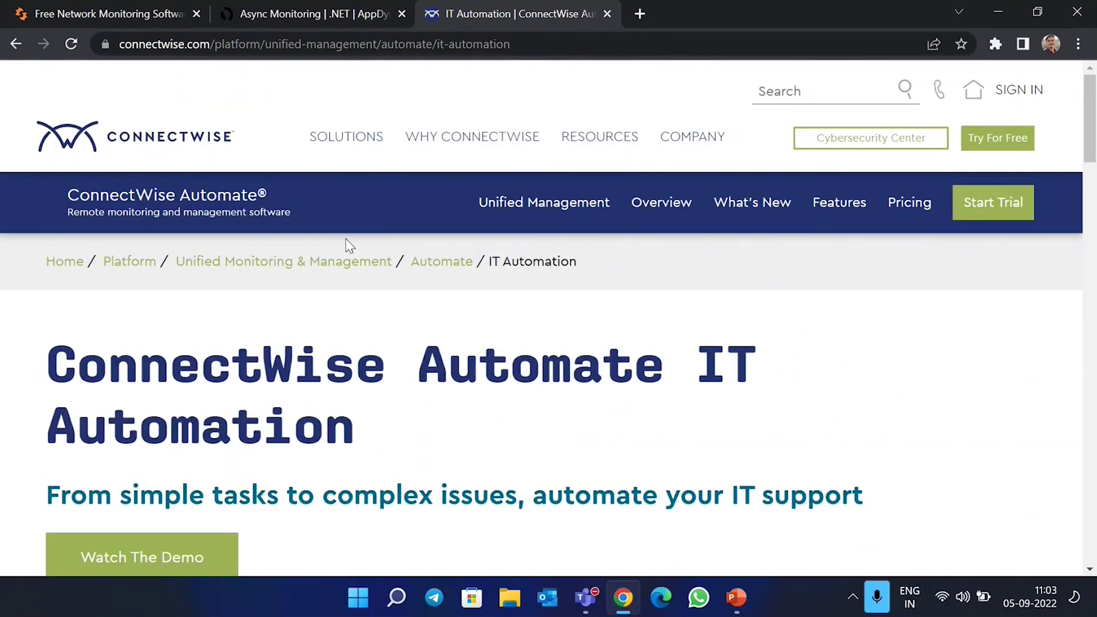
Search Google for "zabbix monitoring" in a new browser tab
left_click(640, 13)
type("zabbiz")
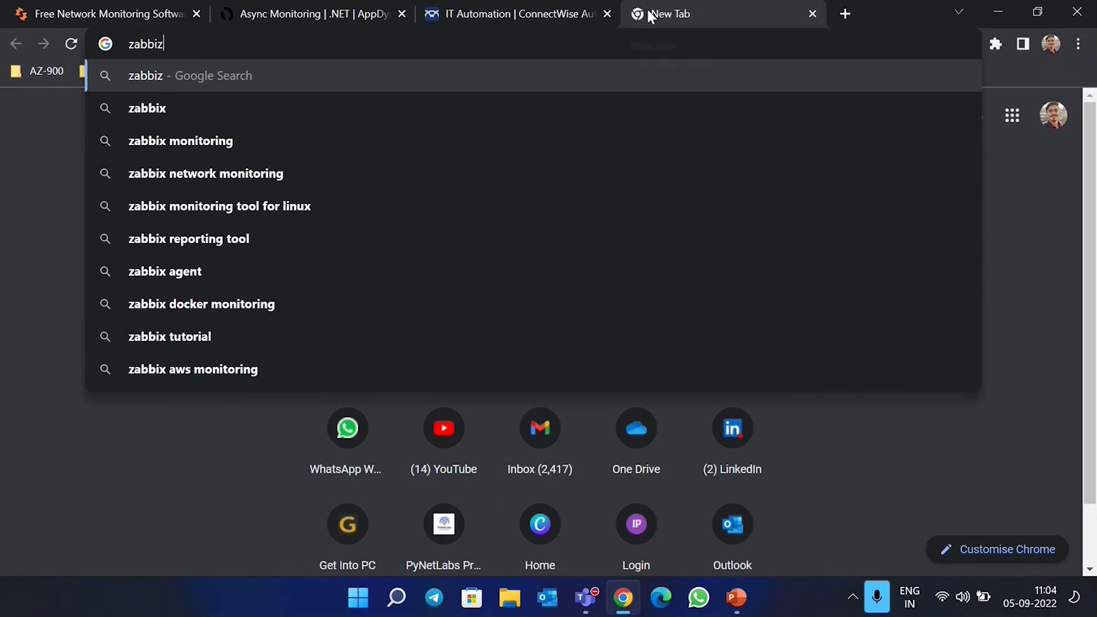
key("Down")
key("Down")
key("Return")
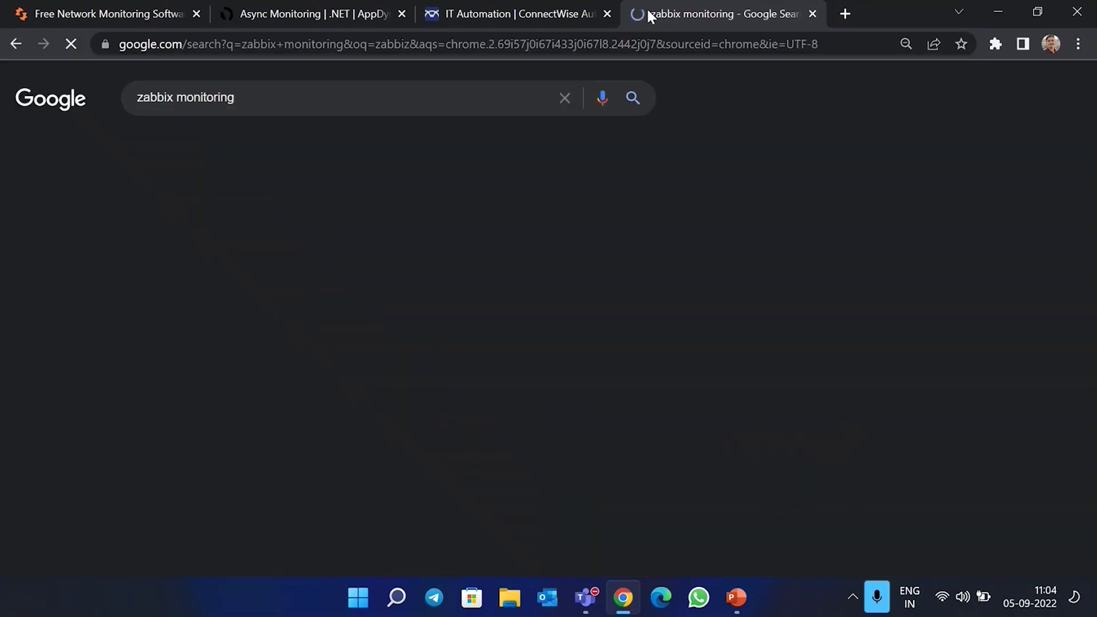
Open the Zabbix website from the search results and review its Solutions overview and the home page's monitoring categories
left_click(271, 235)
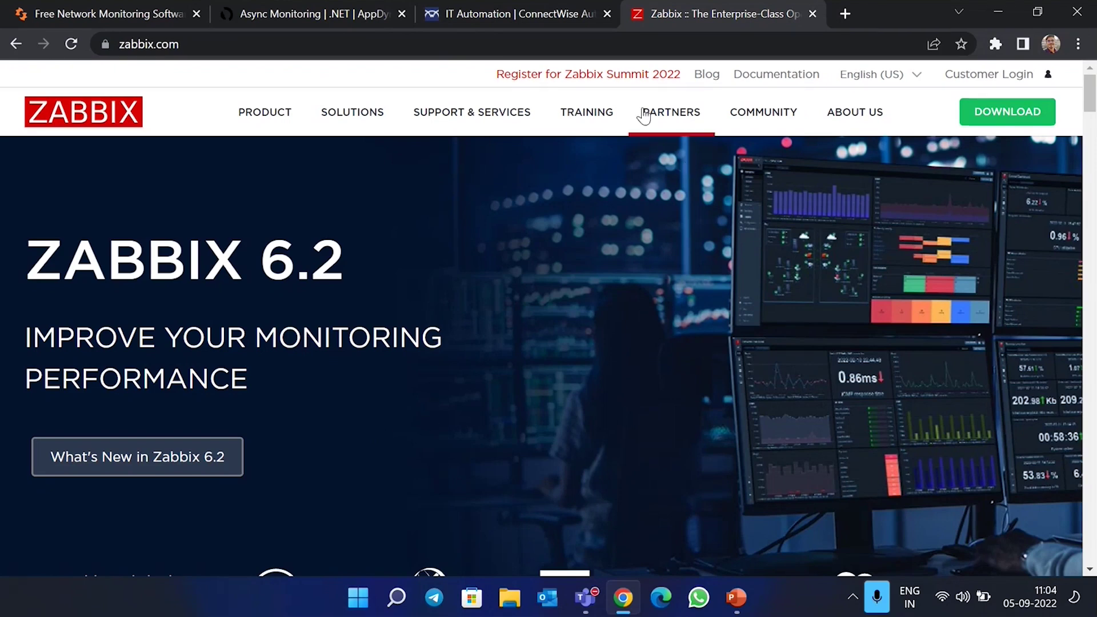
mouse_move(413, 122)
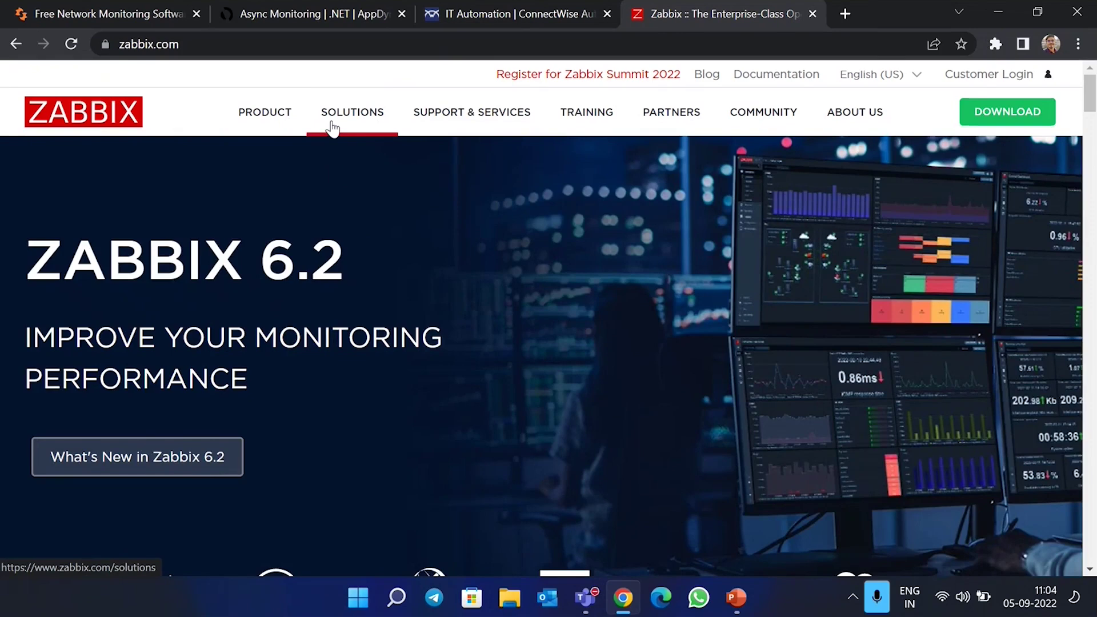
mouse_move(336, 122)
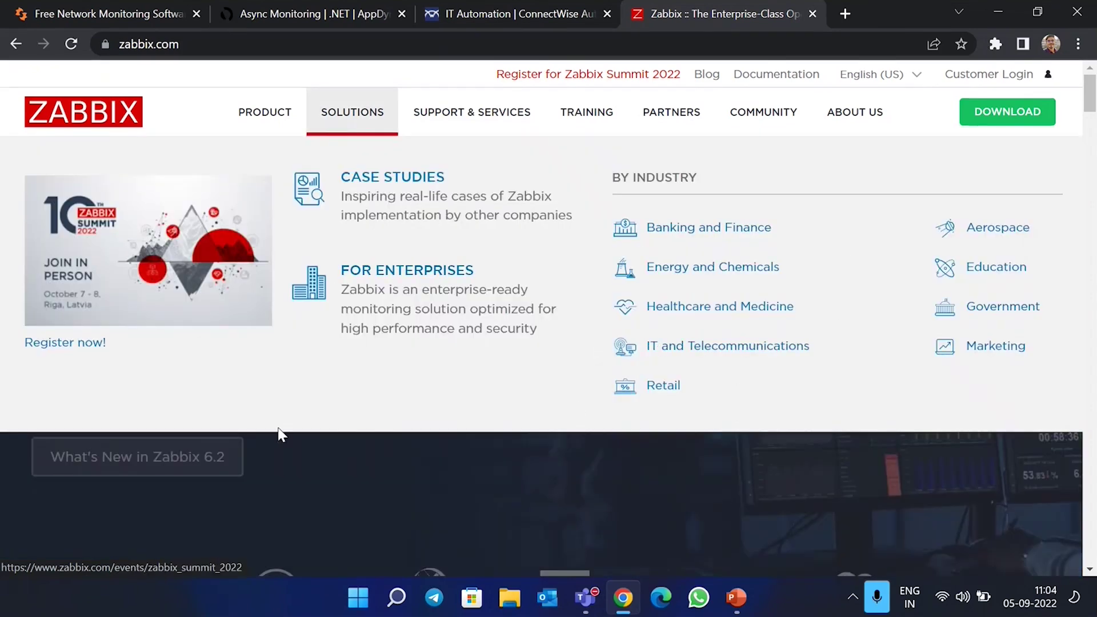
scroll(325, 420, "down", 10)
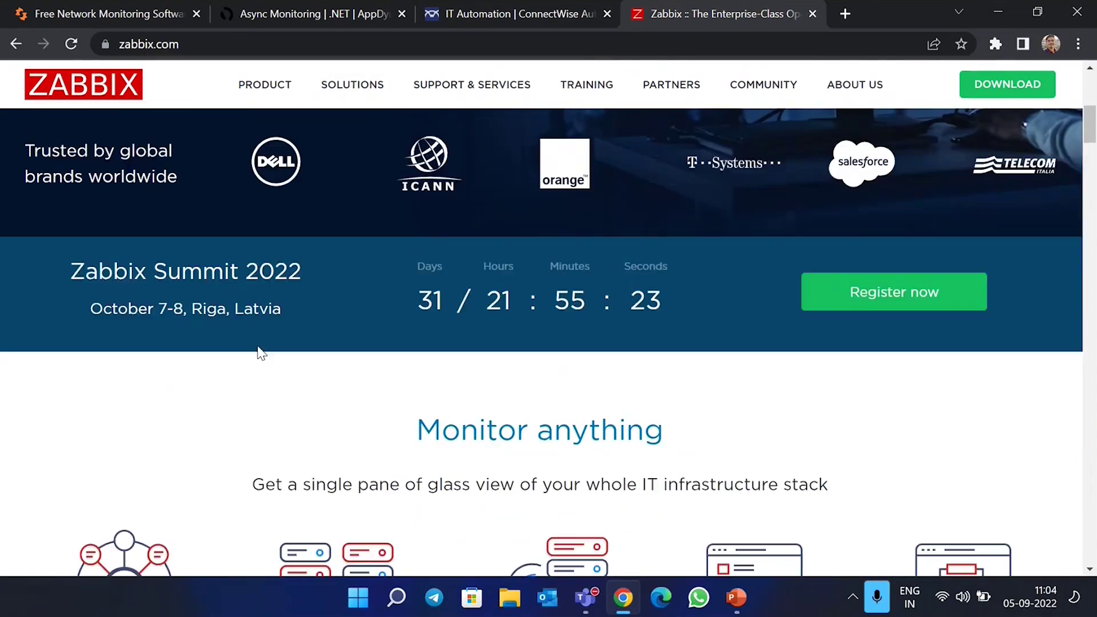
scroll(260, 353, "down", 2)
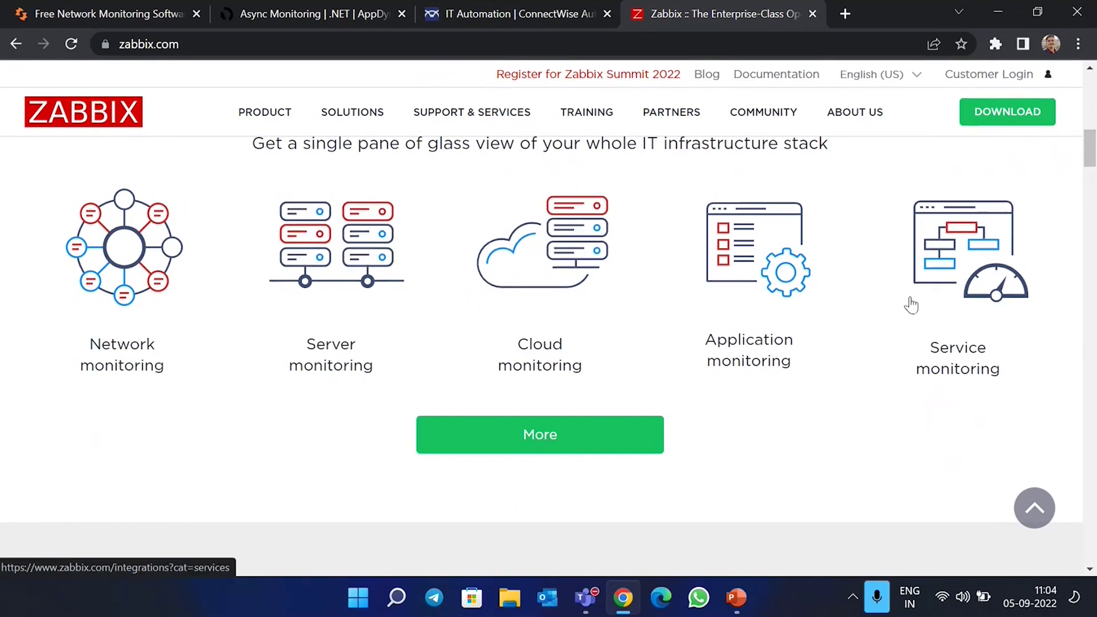
Open the full Zabbix features overview and examine the list of sources under "Collect metrics from any source"
left_click(529, 433)
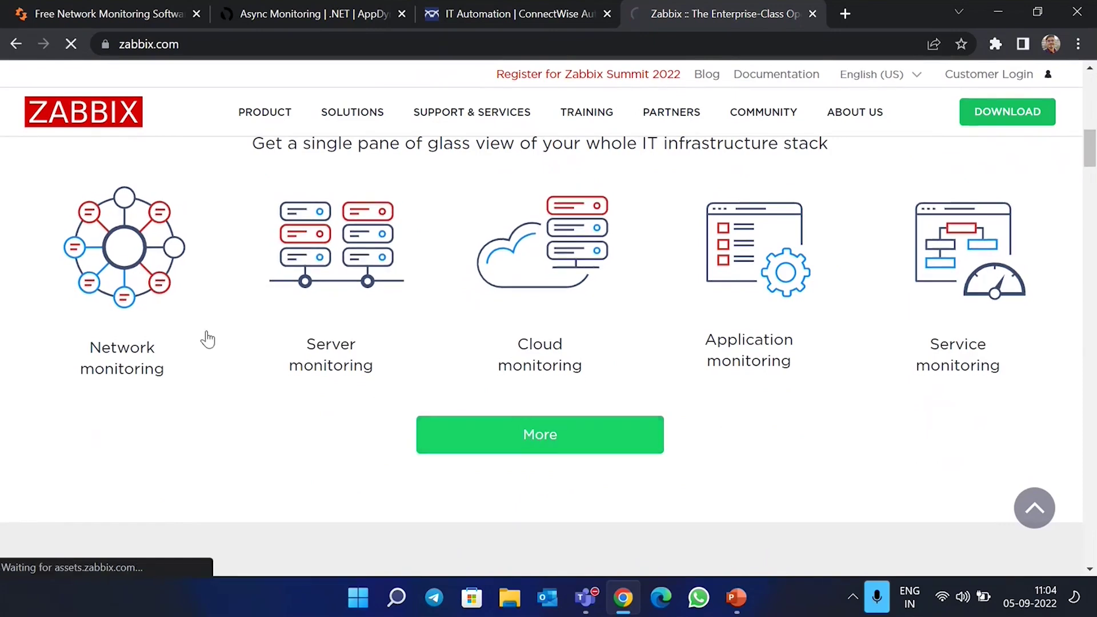
scroll(201, 334, "down", 3)
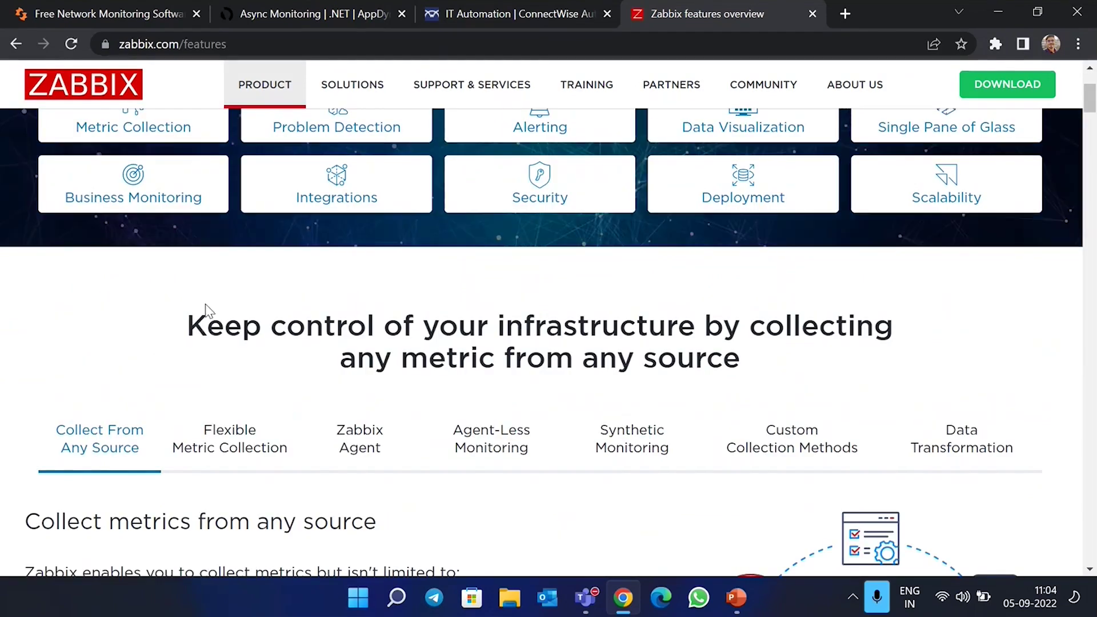
scroll(254, 295, "down", 7)
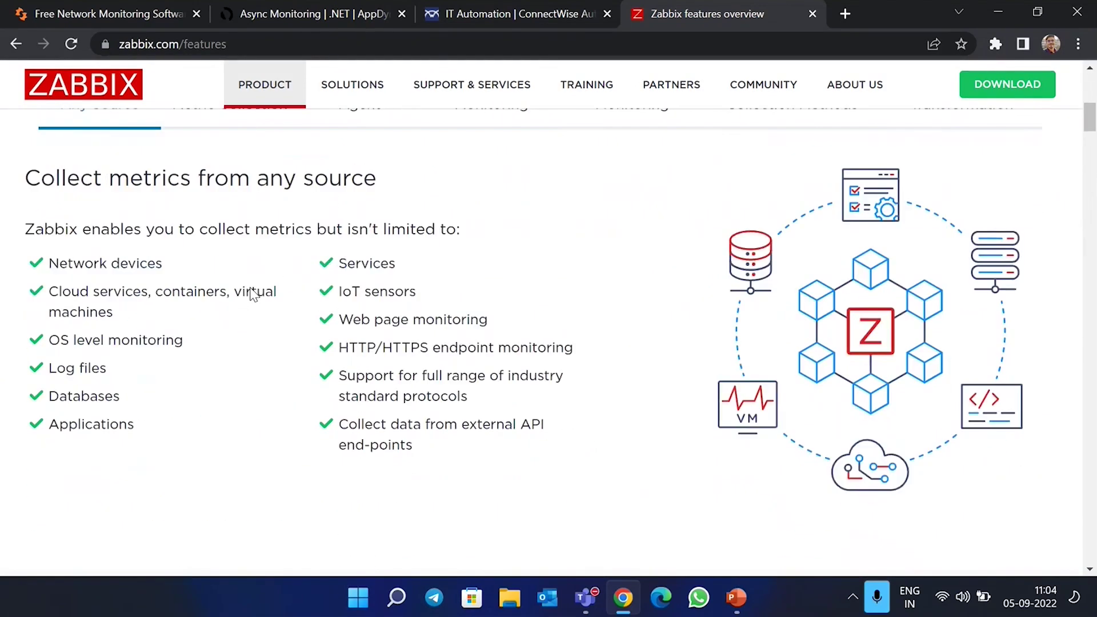
scroll(87, 262, "up", 3)
left_click_drag(24, 267, 420, 268)
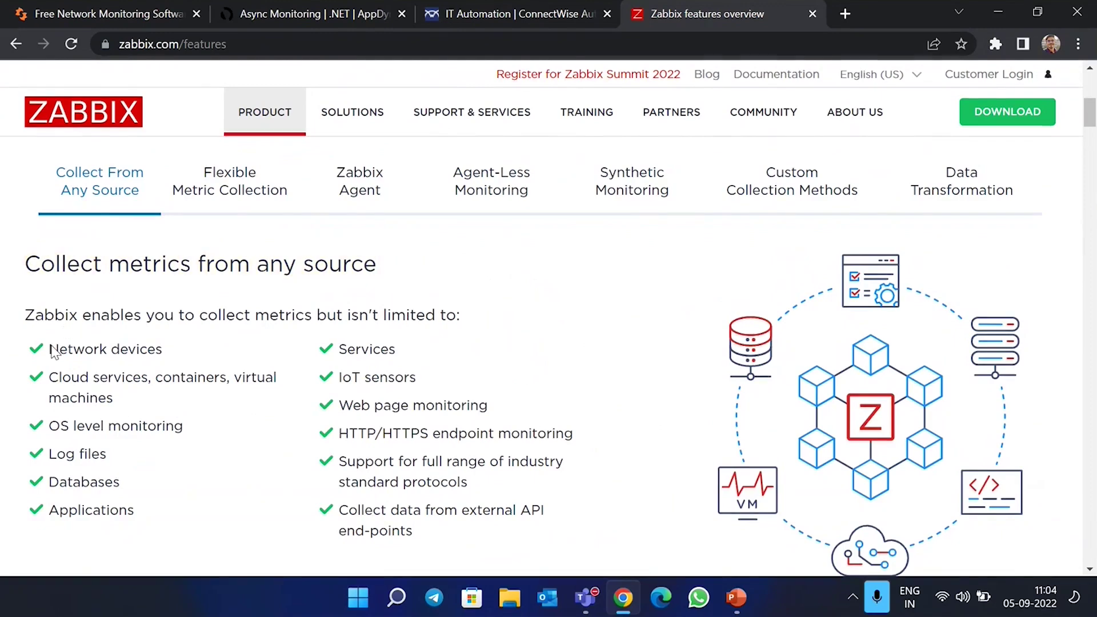
left_click_drag(49, 351, 192, 353)
left_click_drag(48, 425, 182, 427)
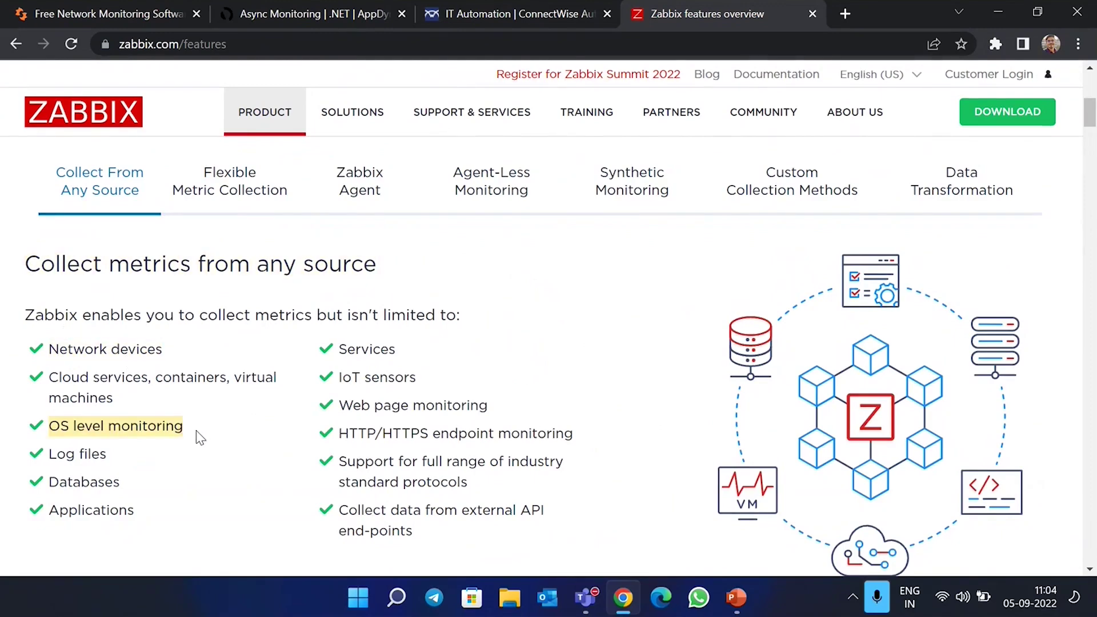
left_click_drag(80, 457, 106, 456)
left_click_drag(412, 460, 552, 454)
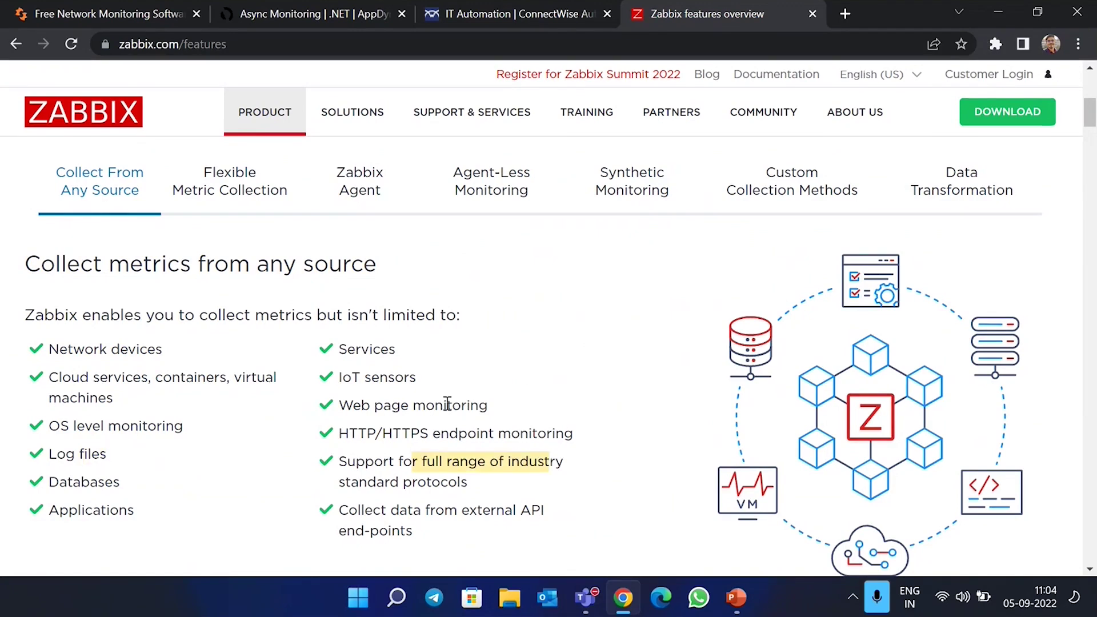
Search Google for "catchpoint monitoring" in a new browser tab and open the Catchpoint Systems website
left_click(841, 14)
type("catchpoint")
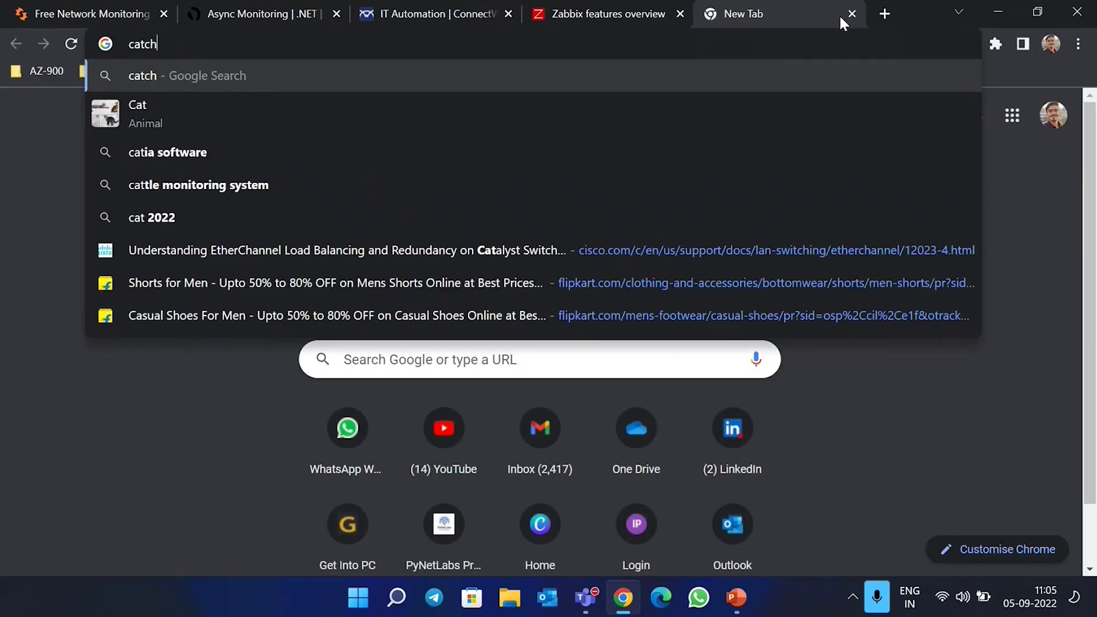
key("Down")
key("Return")
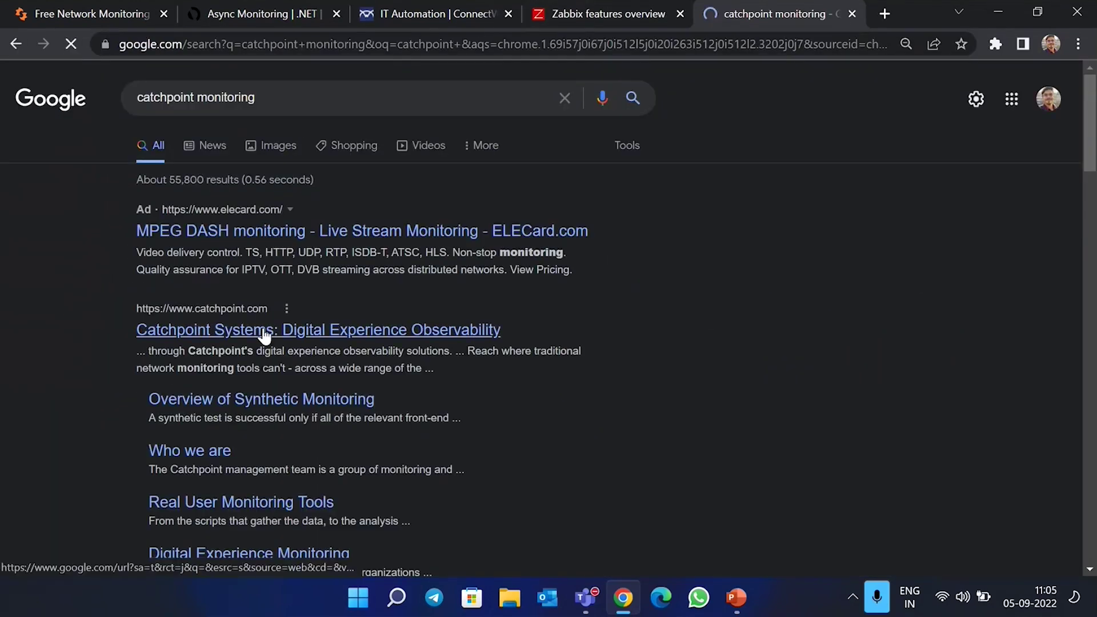
left_click(262, 327)
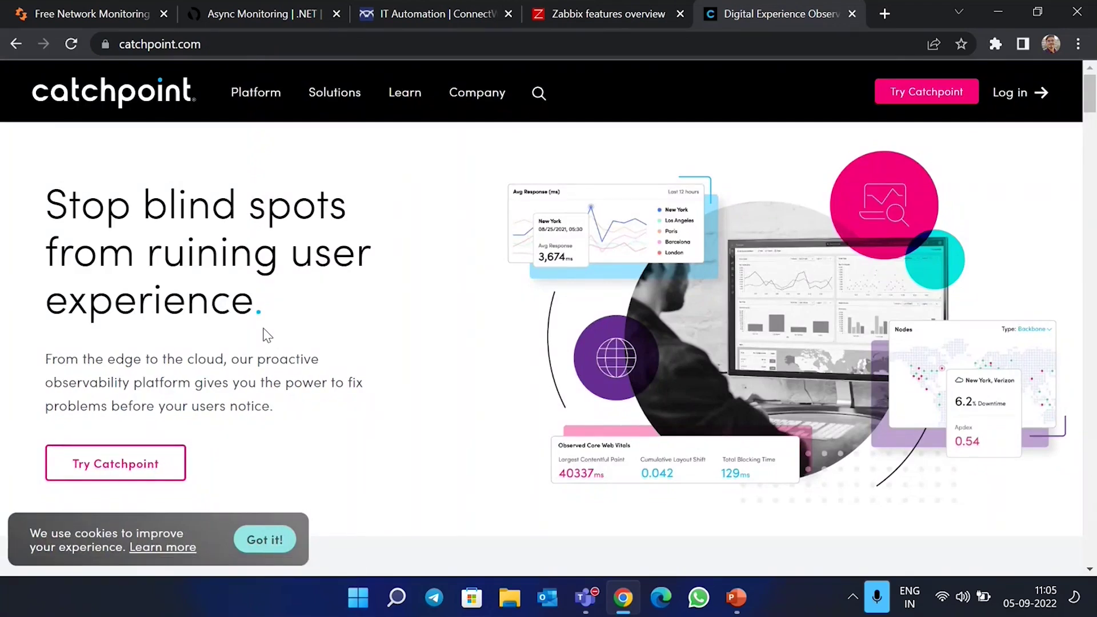
Look through the Catchpoint home page's observability areas and open the detailed page on Network
scroll(270, 380, "down", 7)
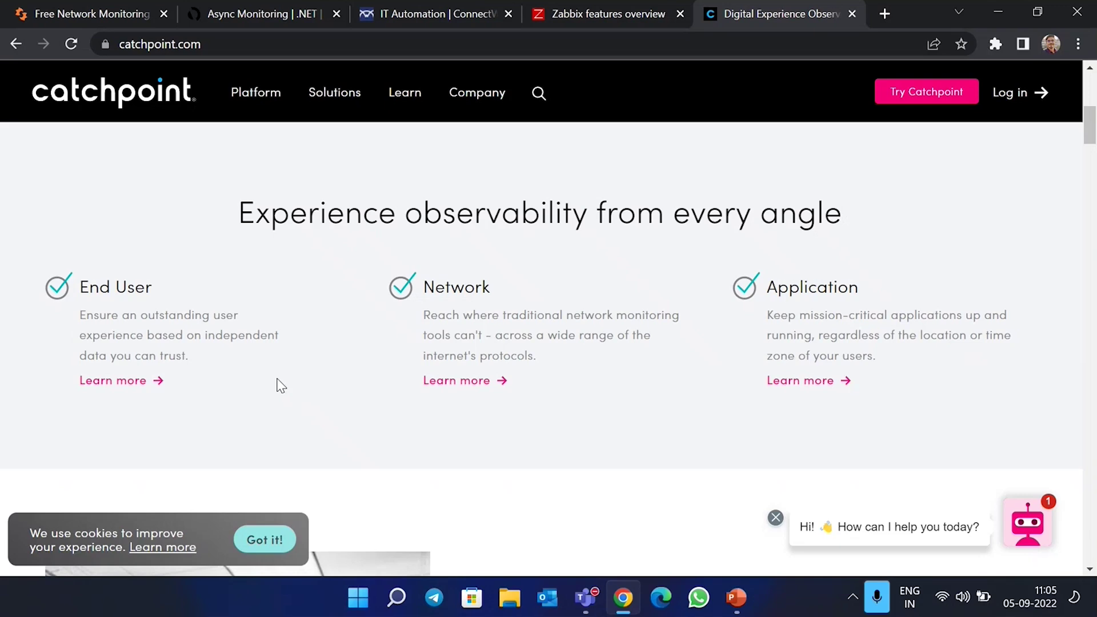
scroll(351, 380, "down", 1)
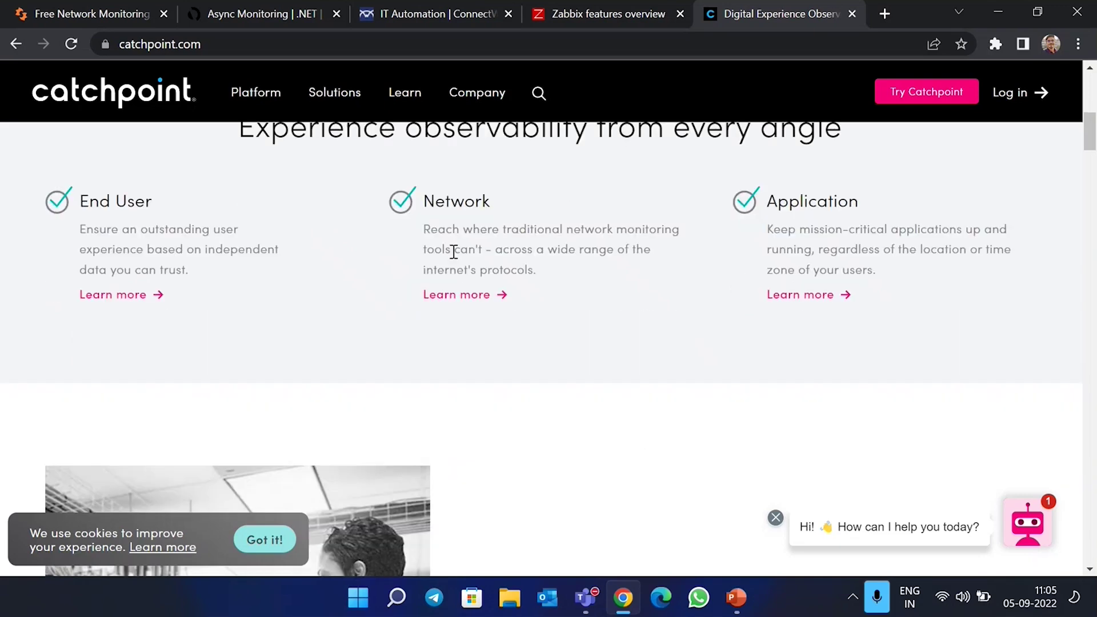
left_click(471, 296)
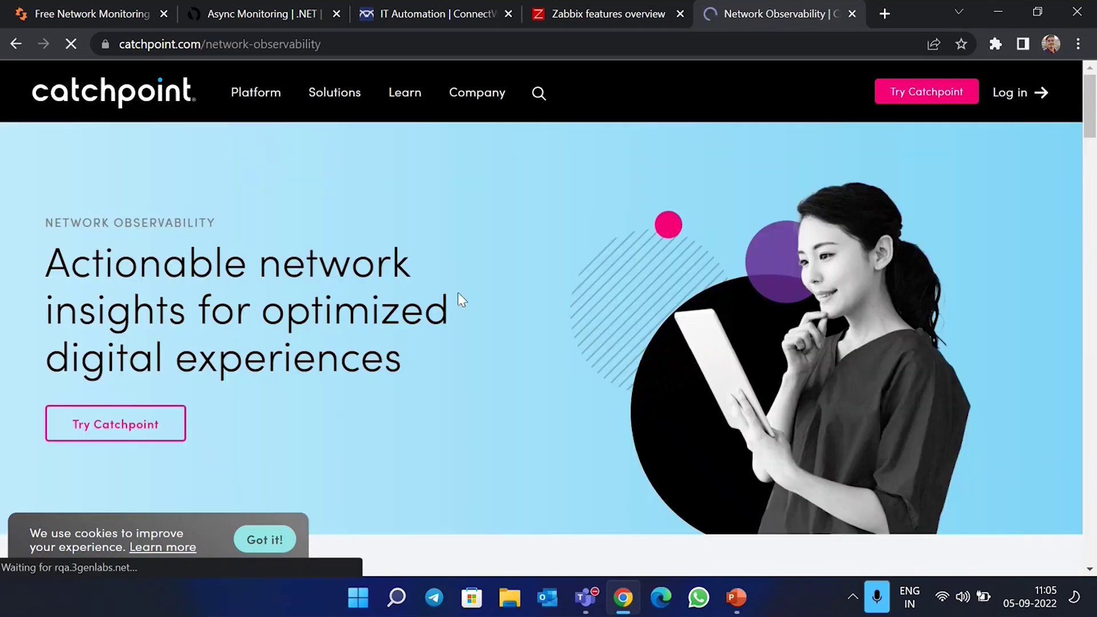
Examine the Network Observability page's offerings, including CDN, Network Path, WiFi and BGP, highlighting headings while reading
scroll(311, 318, "down", 3)
scroll(270, 316, "down", 15)
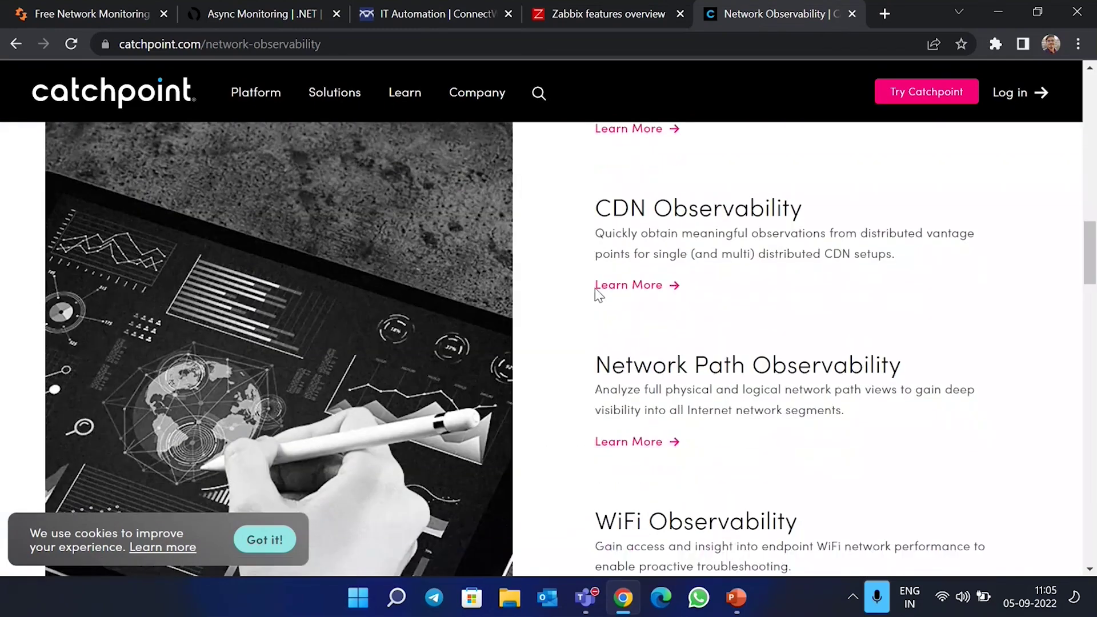
scroll(603, 295, "up", 3)
scroll(602, 296, "up", 1)
left_click_drag(597, 223, 799, 224)
scroll(676, 300, "down", 5)
left_click_drag(592, 283, 902, 281)
scroll(753, 361, "down", 3)
mouse_move(595, 261)
left_mouse_down()
mouse_move(634, 261)
mouse_move(577, 250)
left_mouse_up()
scroll(676, 394, "down", 3)
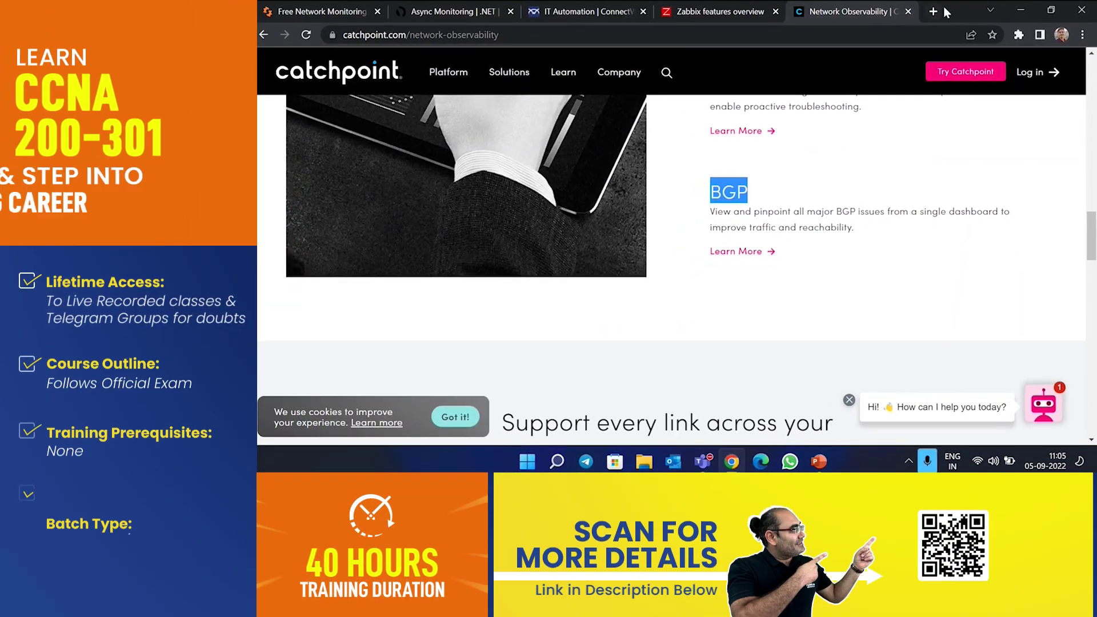
Search Google for "datadog monitoring" in a new browser tab and open Datadog's Cloud Monitoring as a Service result
left_click(933, 12)
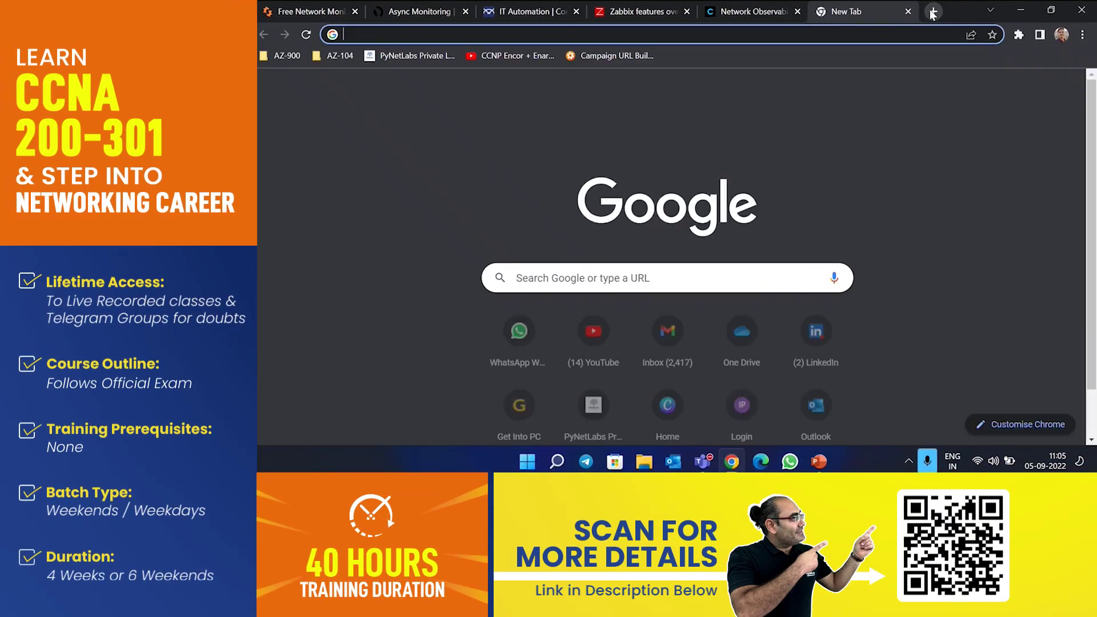
type("datadog")
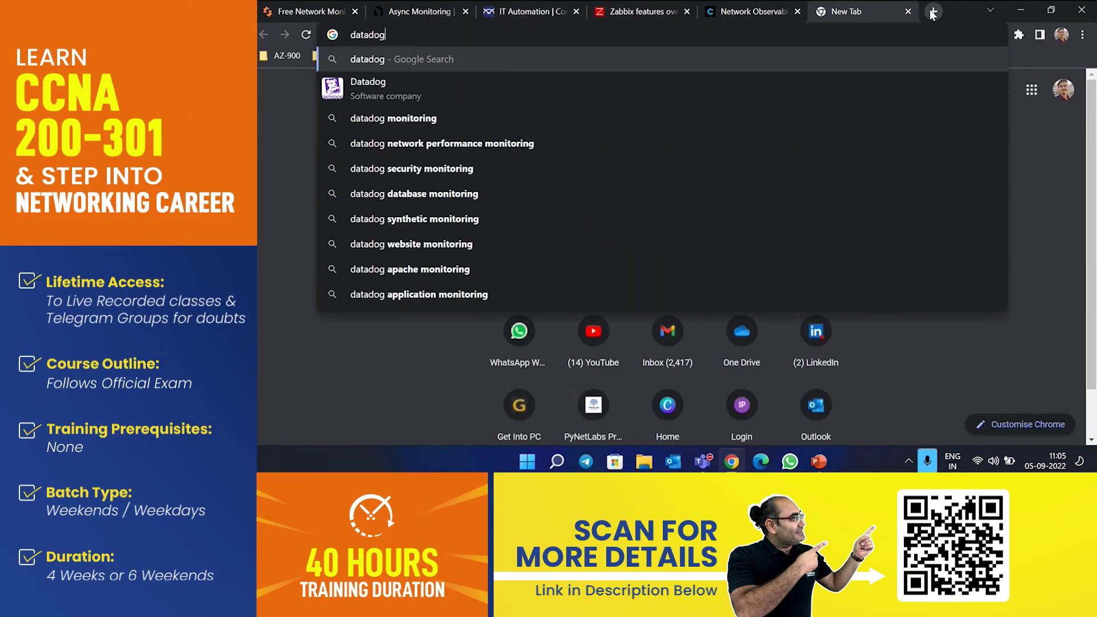
key("Down")
key("Down")
key("Return")
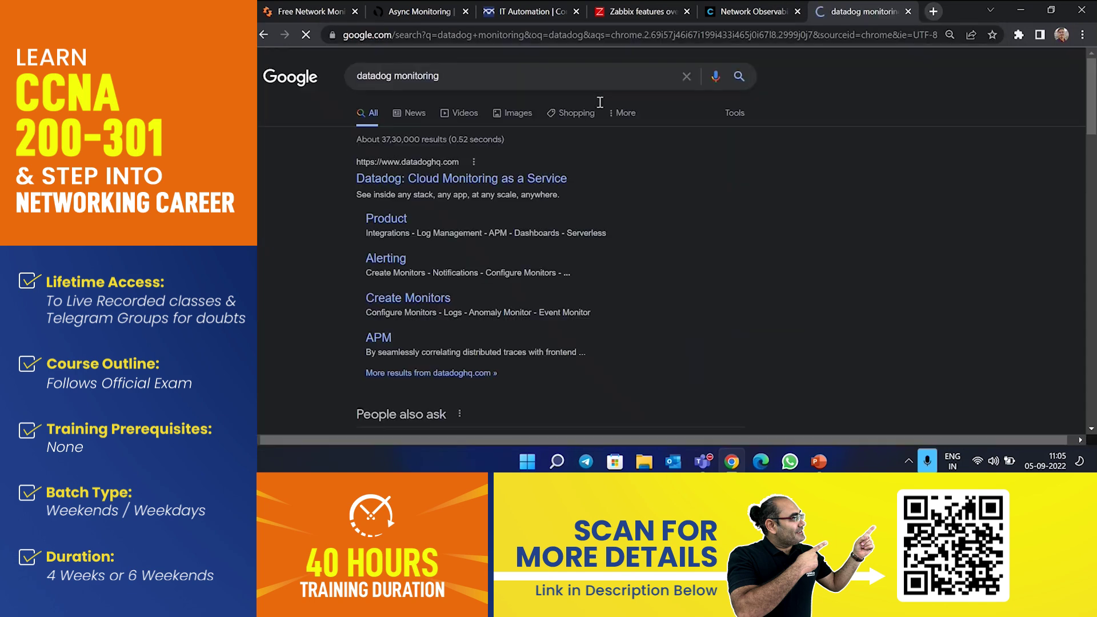
left_click(452, 180)
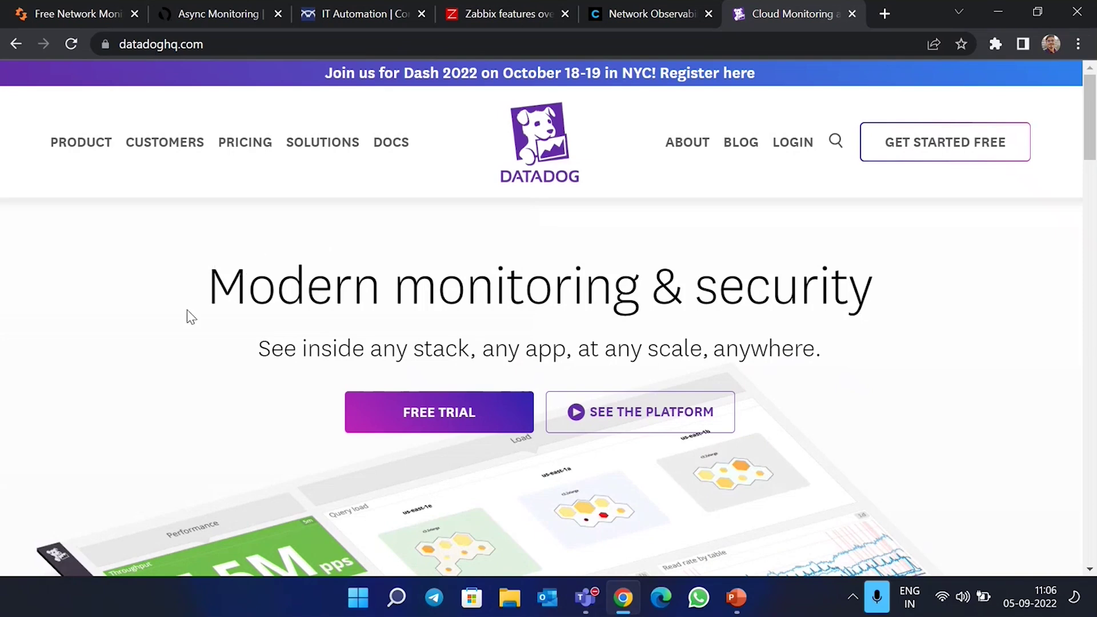
Review the Datadog home page down to its feature showcase and display the Network Monitoring preview
scroll(360, 293, "down", 2)
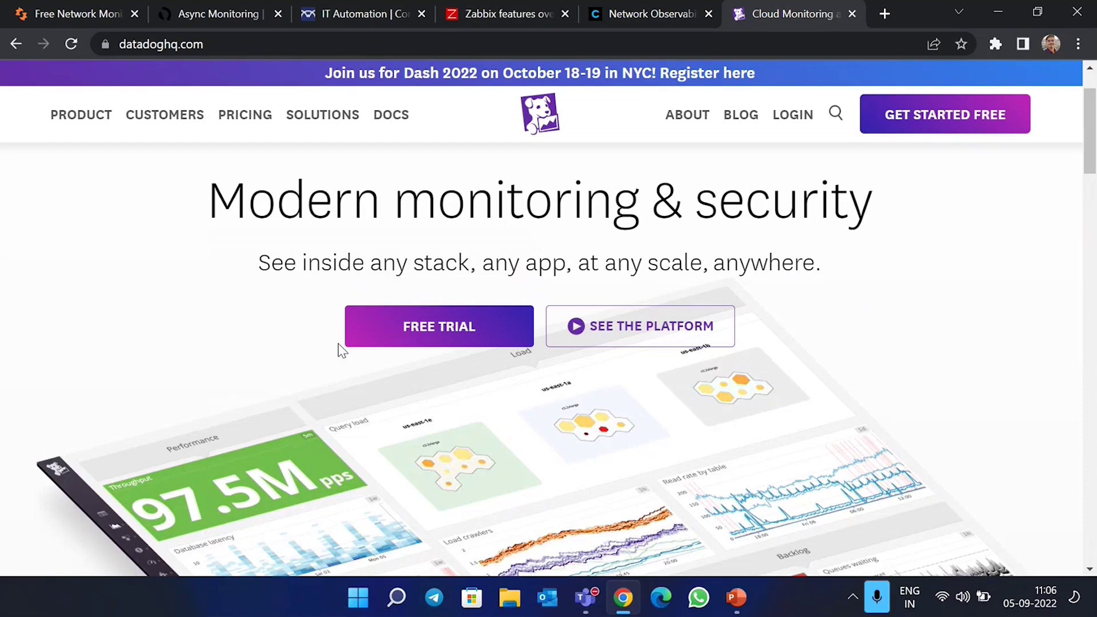
scroll(343, 347, "down", 3)
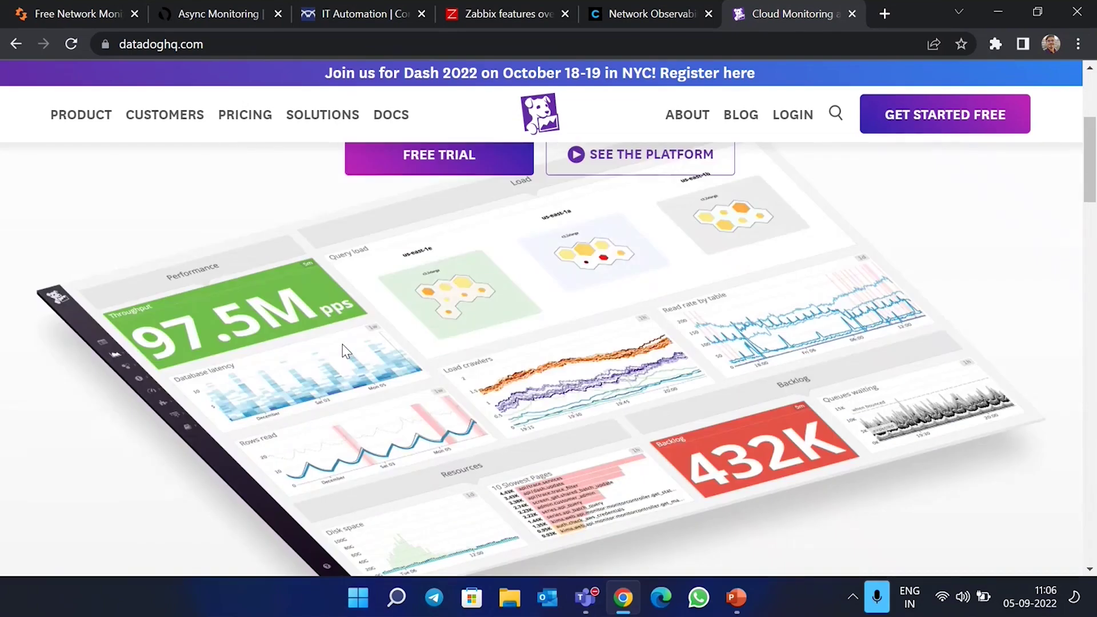
scroll(342, 344, "down", 18)
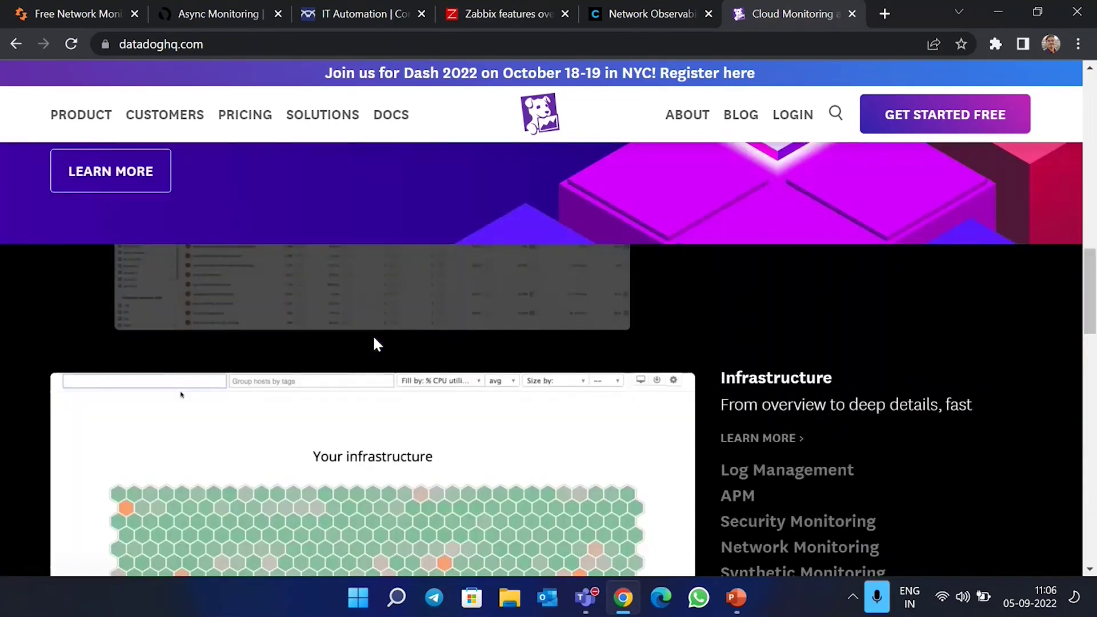
scroll(374, 337, "up", 3)
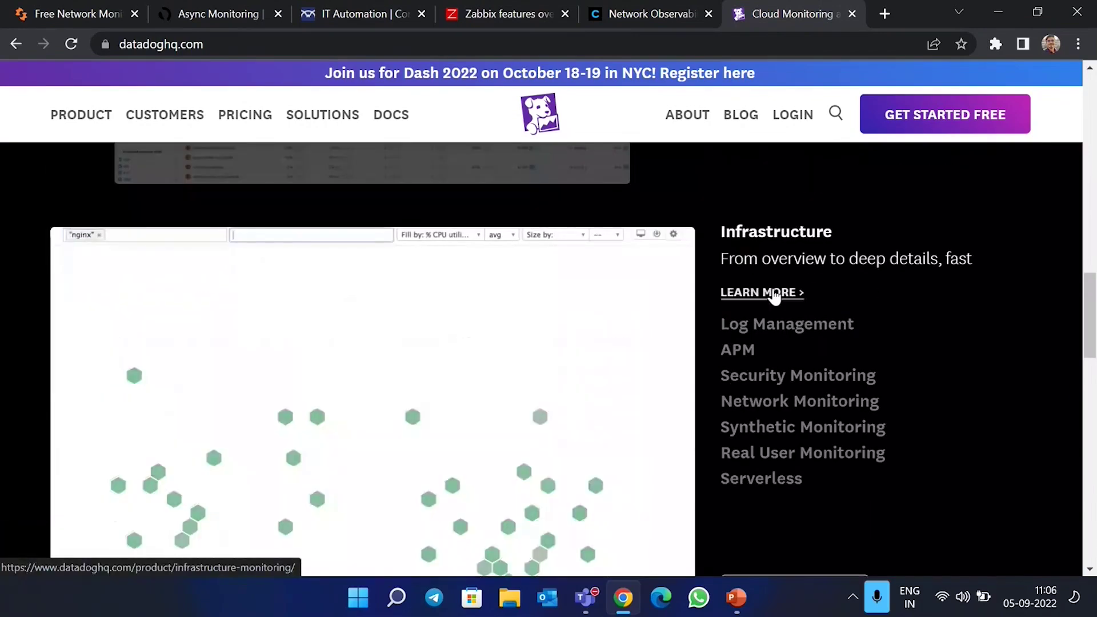
scroll(737, 351, "down", 2)
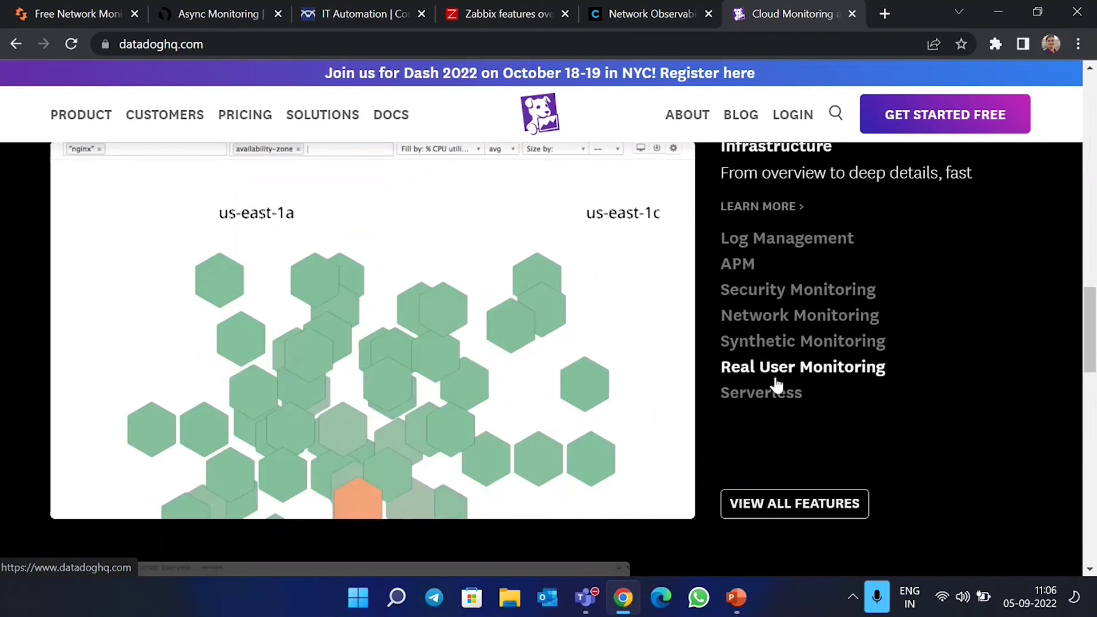
left_click(763, 315)
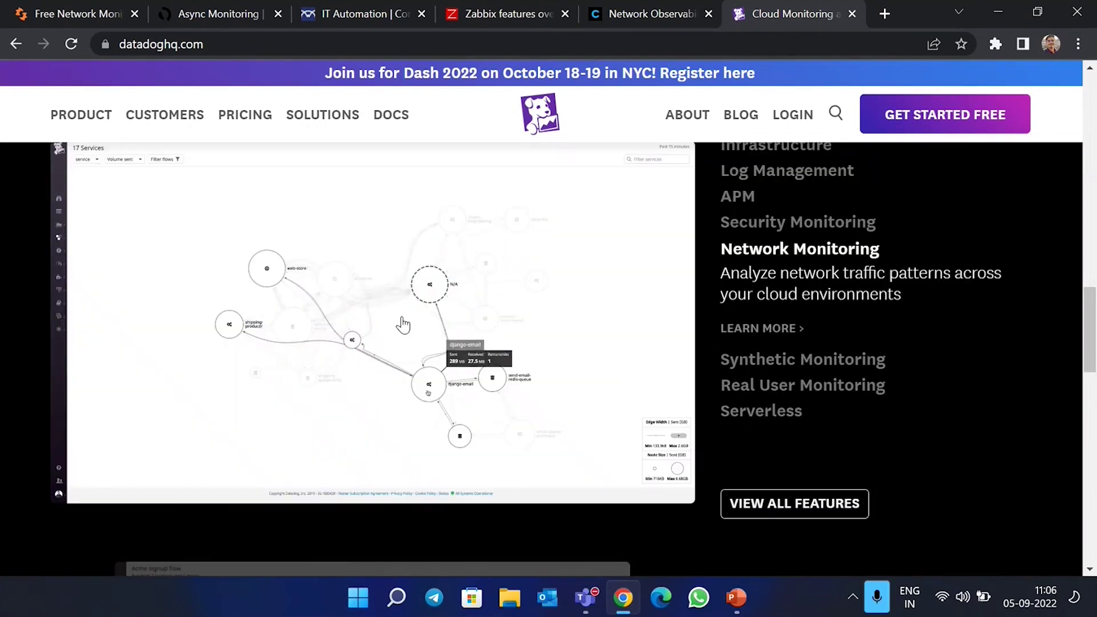
scroll(394, 320, "up", 1)
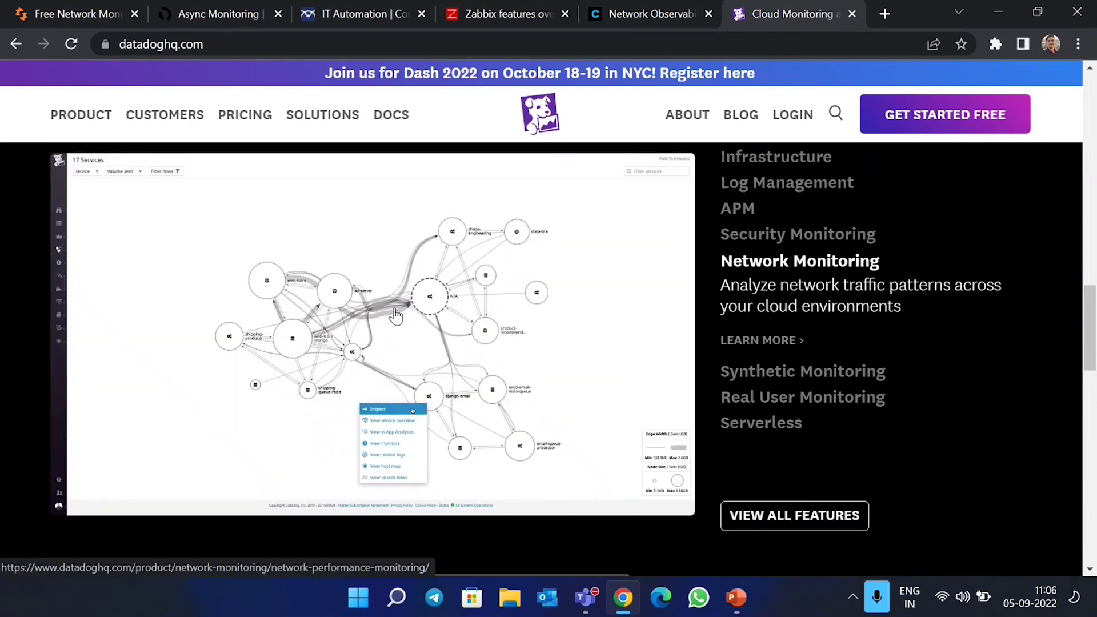
scroll(394, 314, "down", 3)
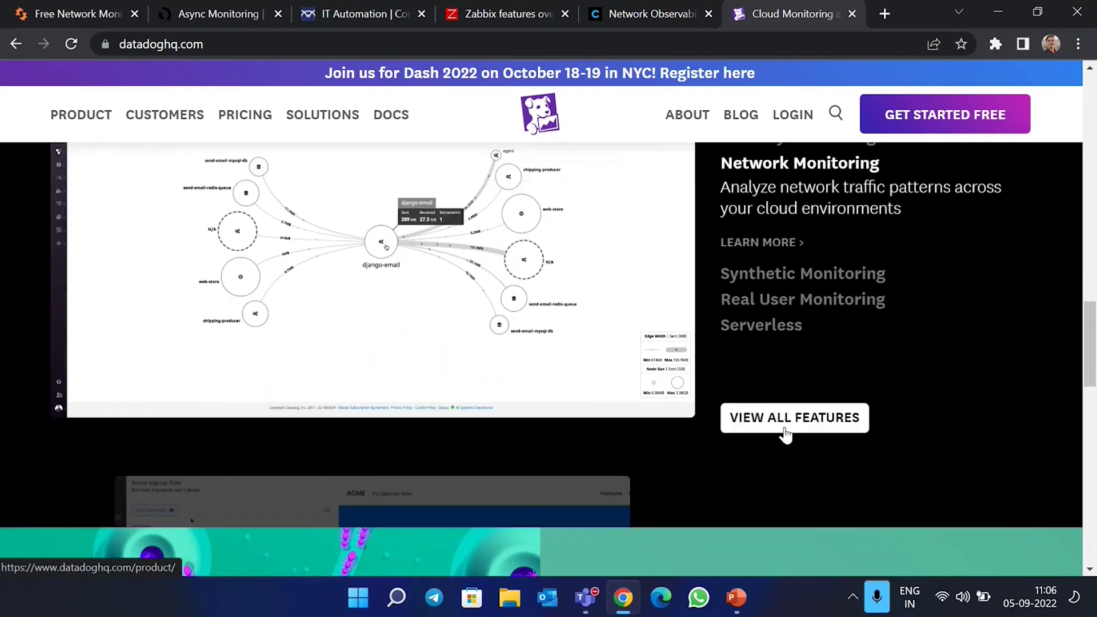
Open the page with all Datadog features and look through its integrations, APM and logs sections
left_click(726, 410)
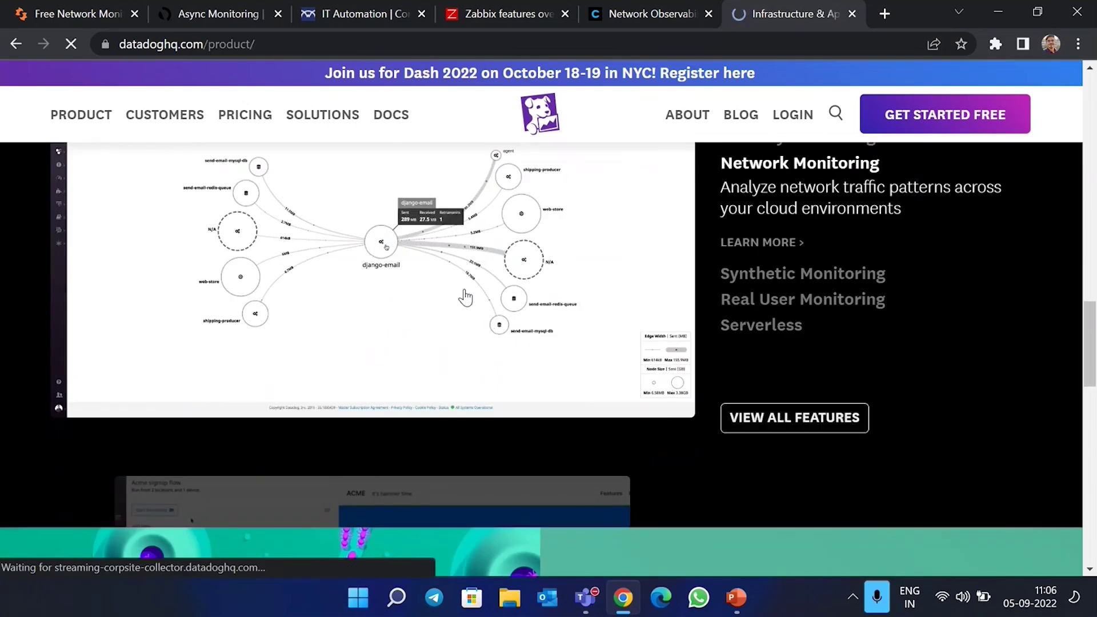
scroll(465, 297, "down", 10)
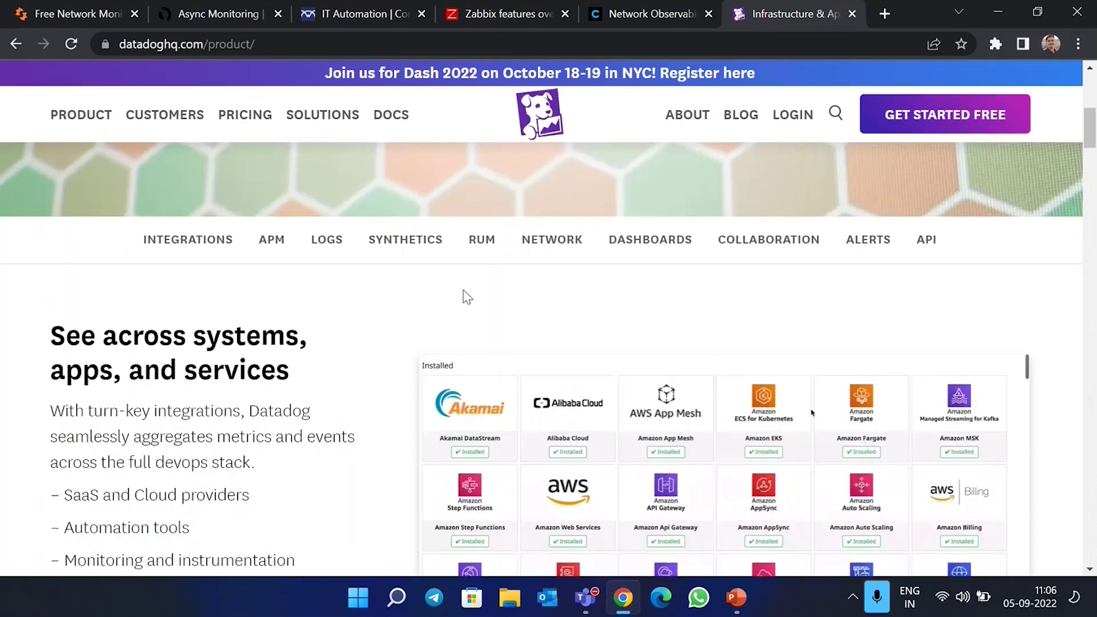
scroll(307, 375, "down", 10)
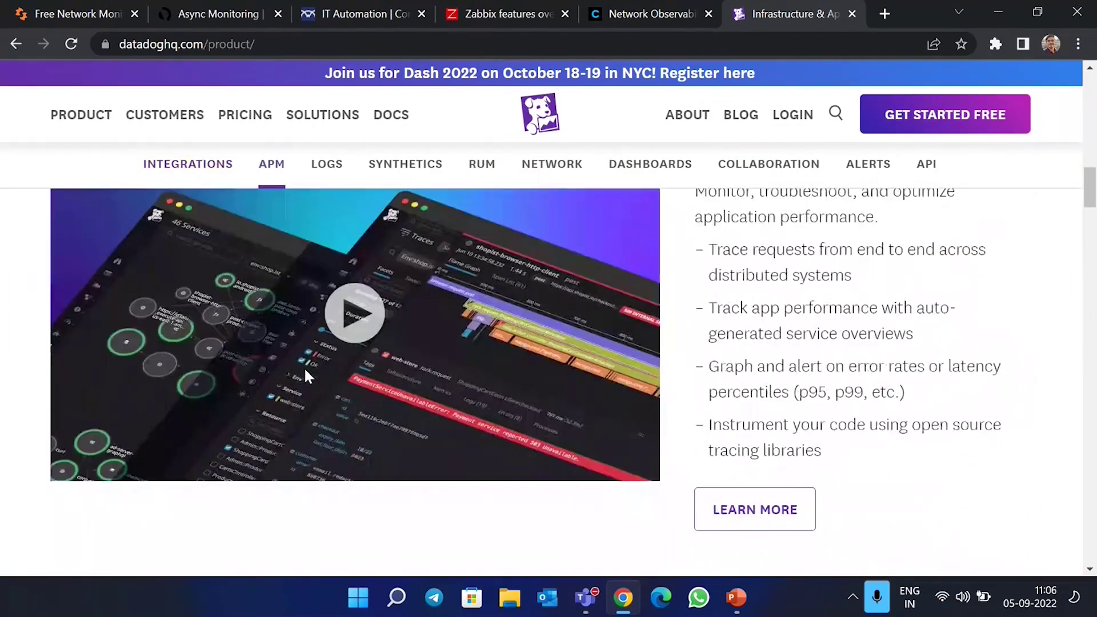
scroll(312, 320, "down", 3)
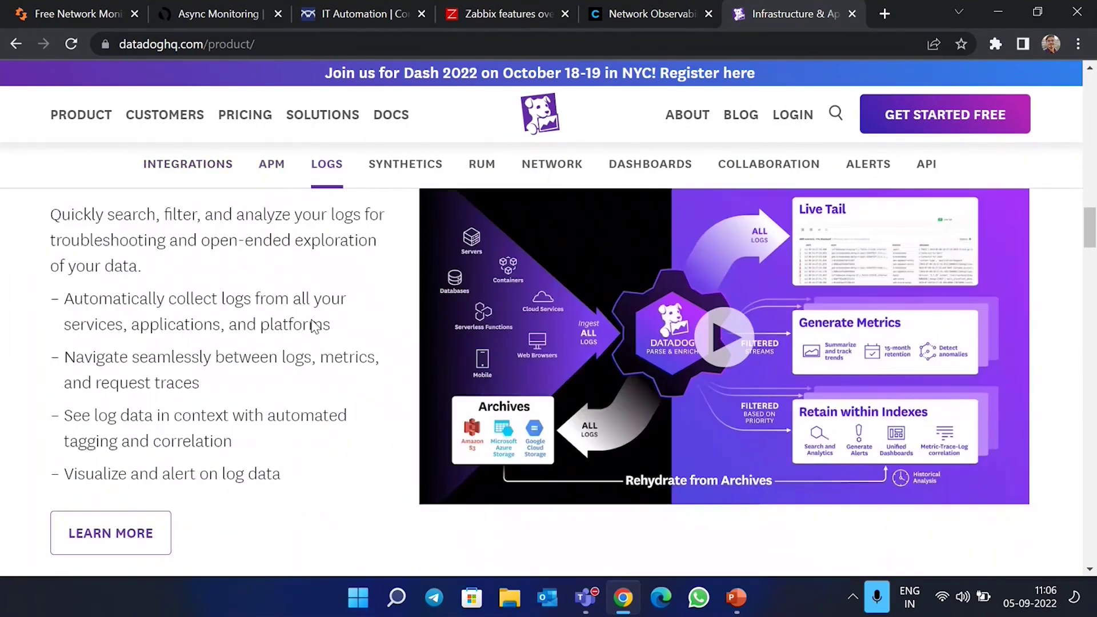
Review the logs, Synthetics, RUM and Network sections of Datadog's product page, highlighting text while reading
scroll(313, 327, "up", 3)
left_click_drag(69, 311, 345, 331)
scroll(163, 334, "down", 10)
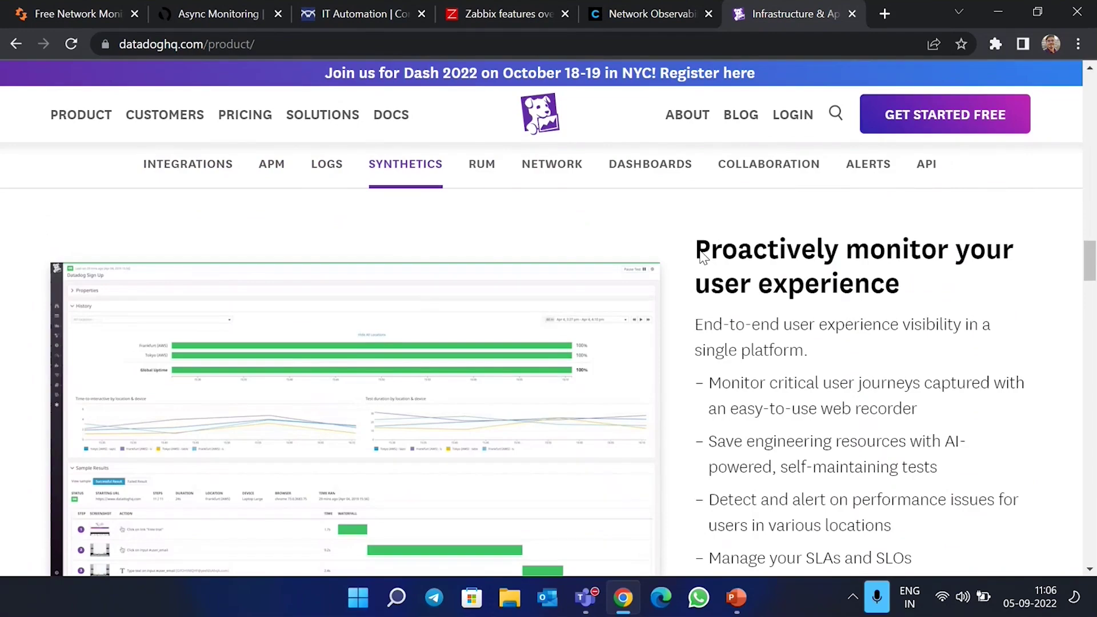
left_click_drag(696, 252, 987, 302)
scroll(766, 298, "down", 5)
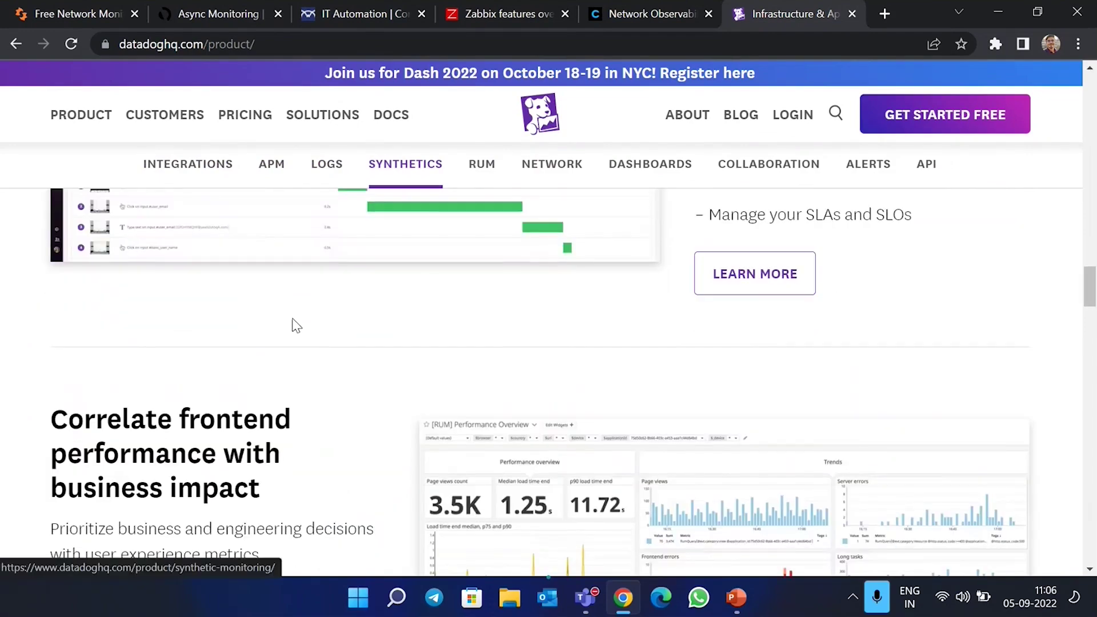
scroll(296, 326, "down", 15)
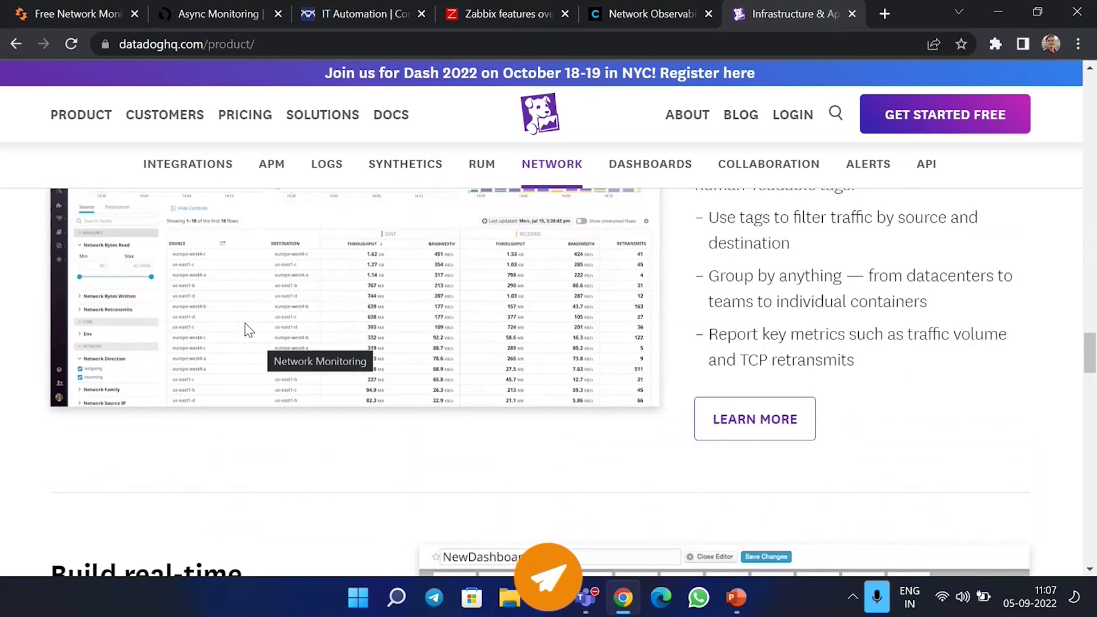
Search Google for "solarwinds" in a new browser tab and open the official SolarWinds site
left_click(887, 14)
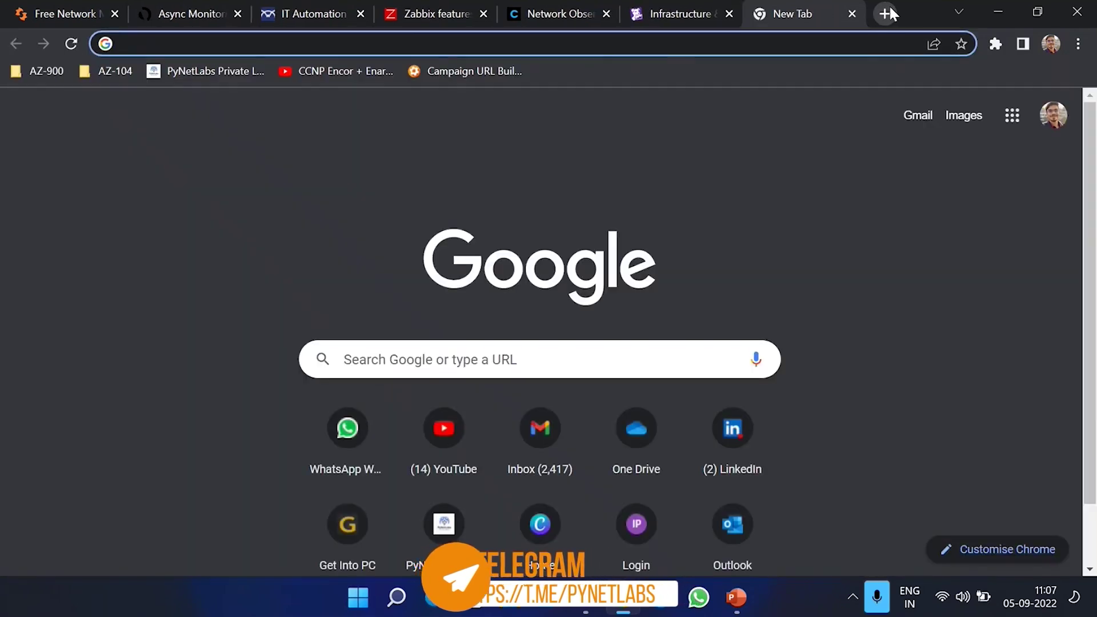
type("soar")
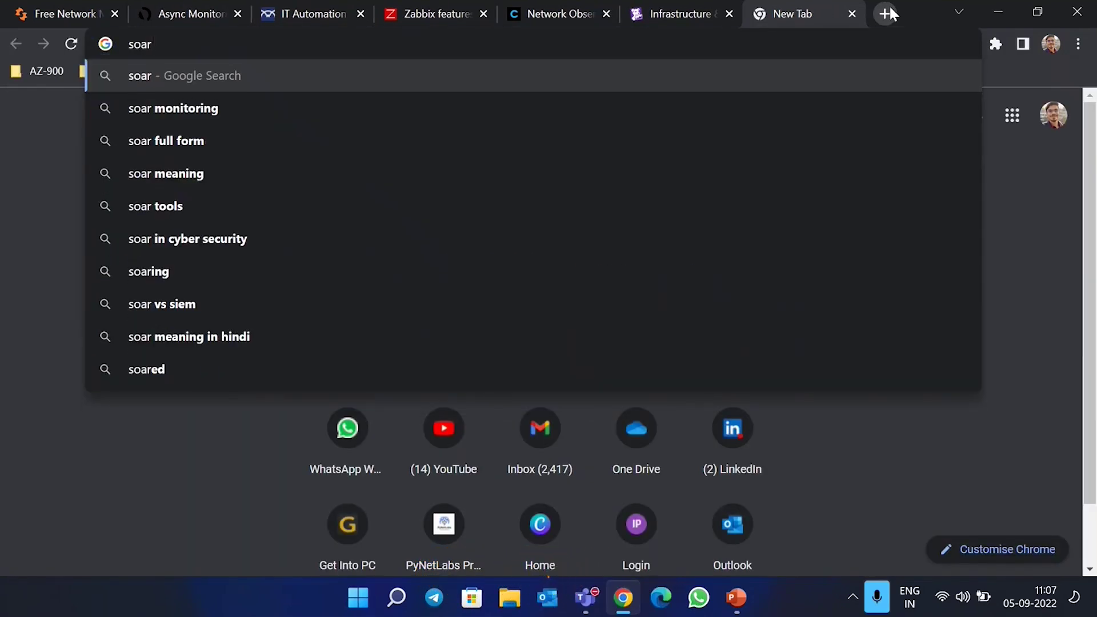
key("BackSpace")
key("BackSpace")
type("larwinds")
key("Return")
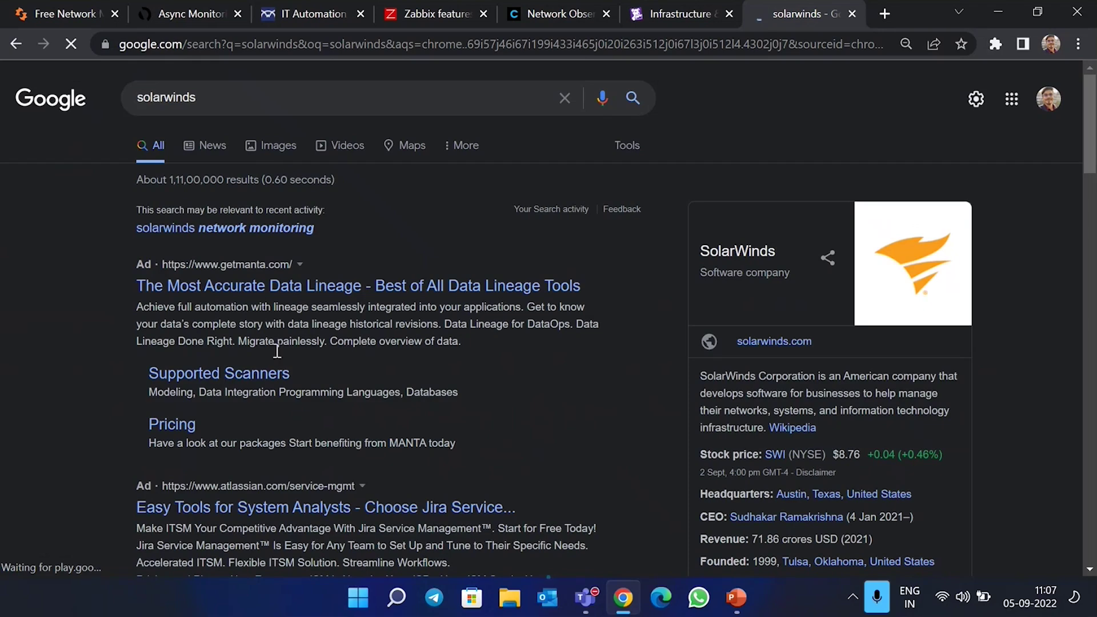
scroll(277, 350, "down", 5)
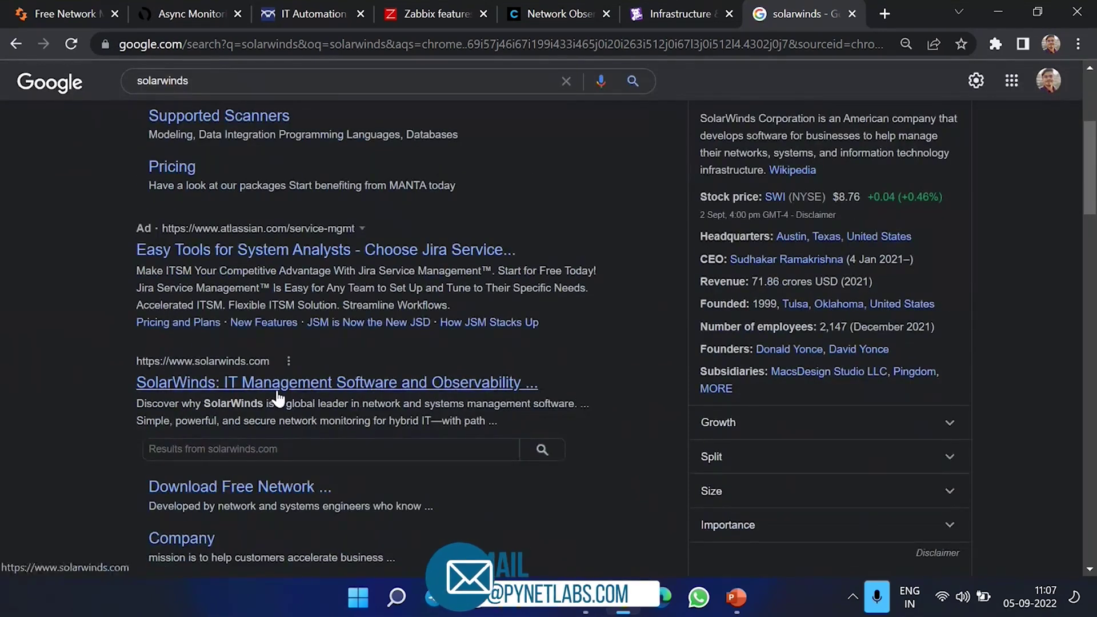
left_click(277, 392)
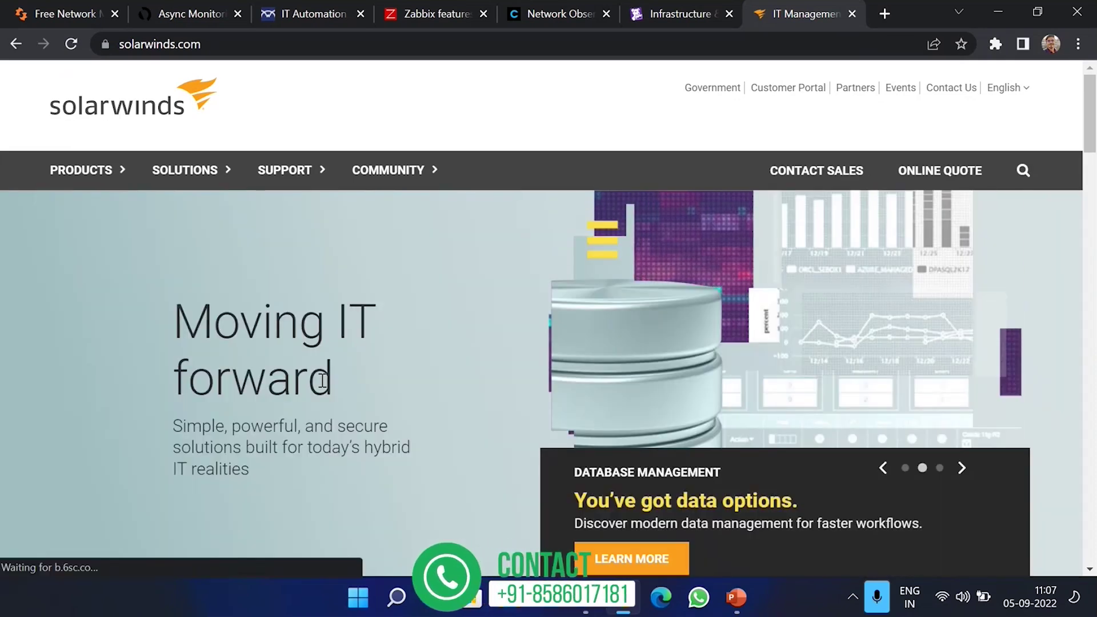
Review the SolarWinds home page, including its management categories, customer reviews and awards, dismissing the full-stack observability pop-up
scroll(276, 448, "down", 3)
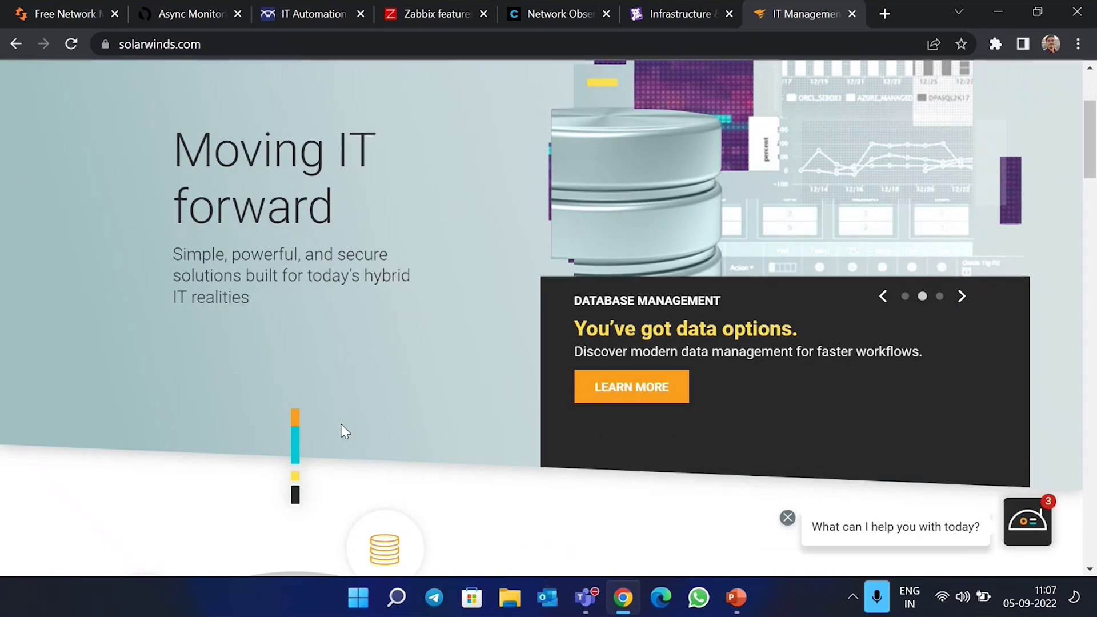
scroll(342, 431, "down", 8)
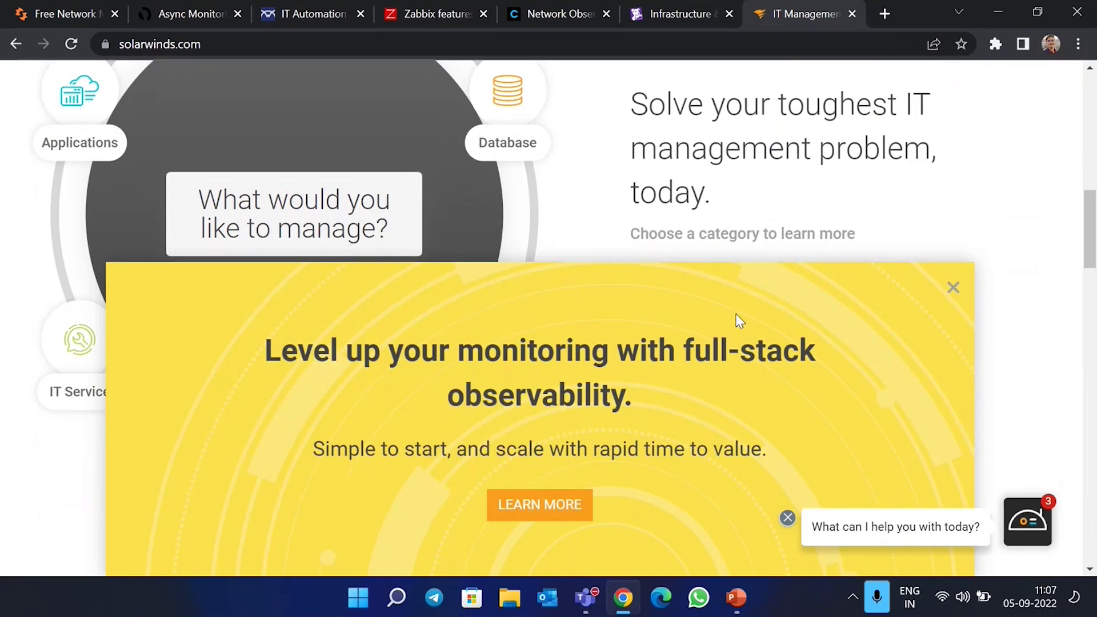
left_click(952, 288)
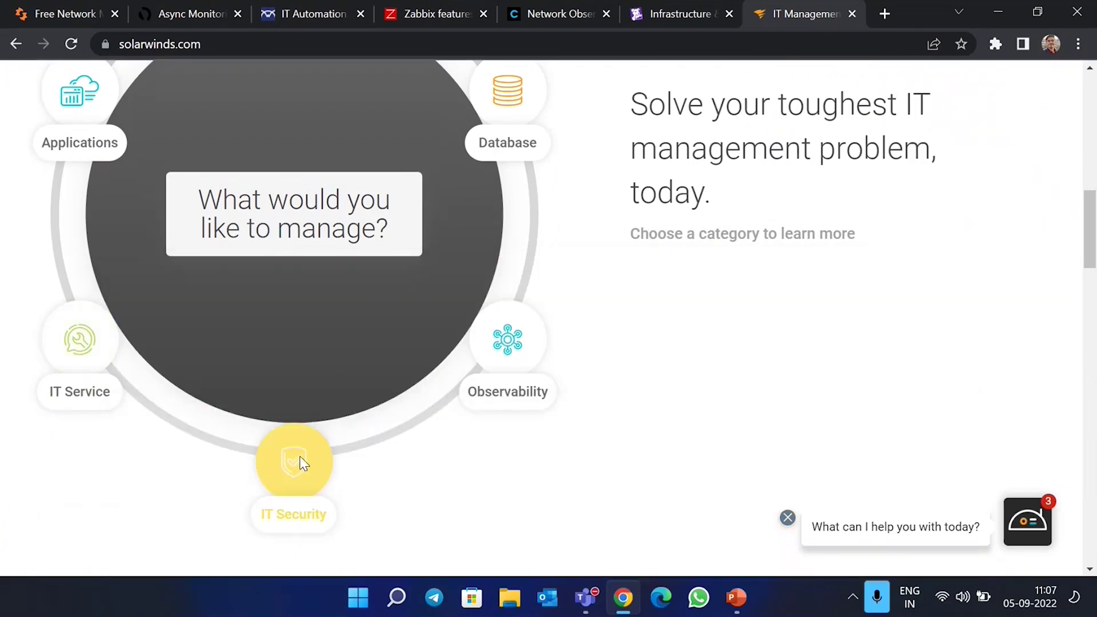
scroll(303, 463, "up", 5)
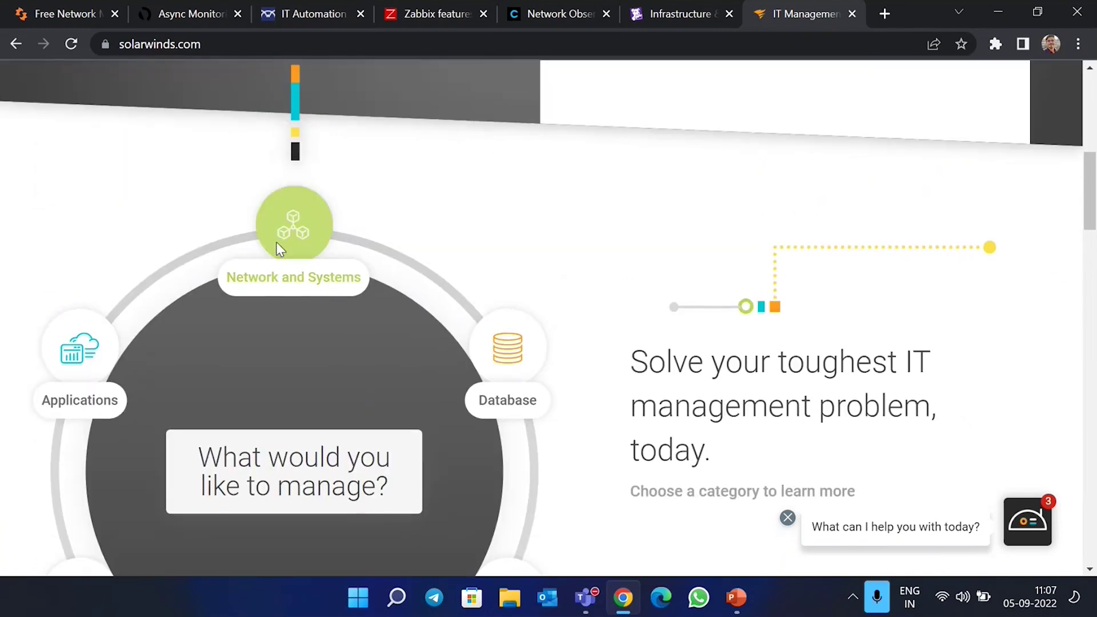
scroll(543, 384, "down", 5)
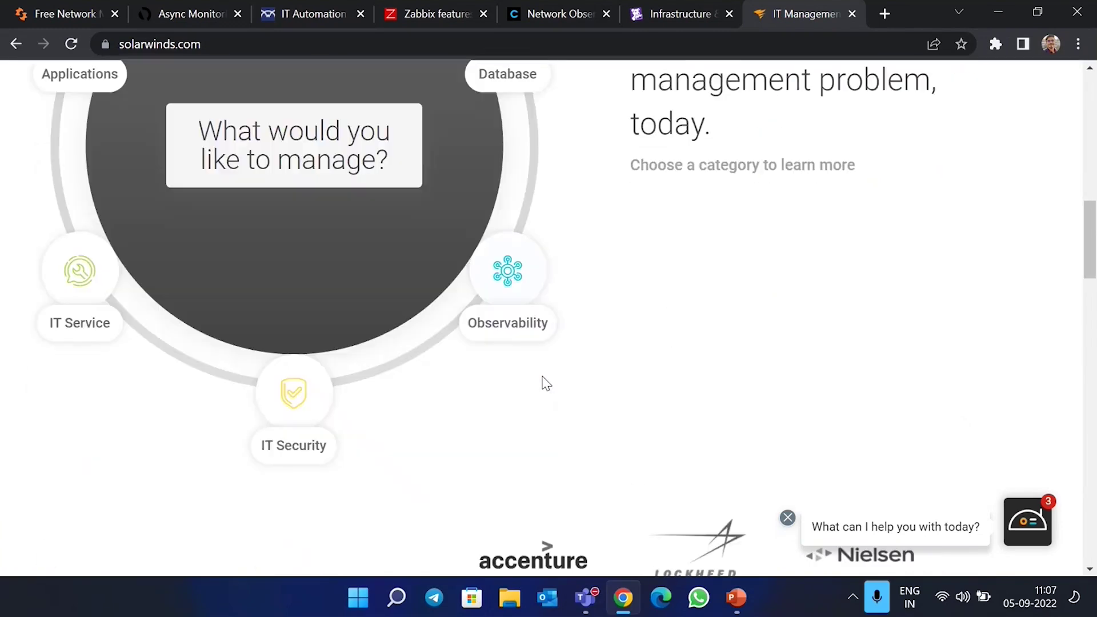
scroll(543, 384, "down", 12)
scroll(544, 383, "down", 3)
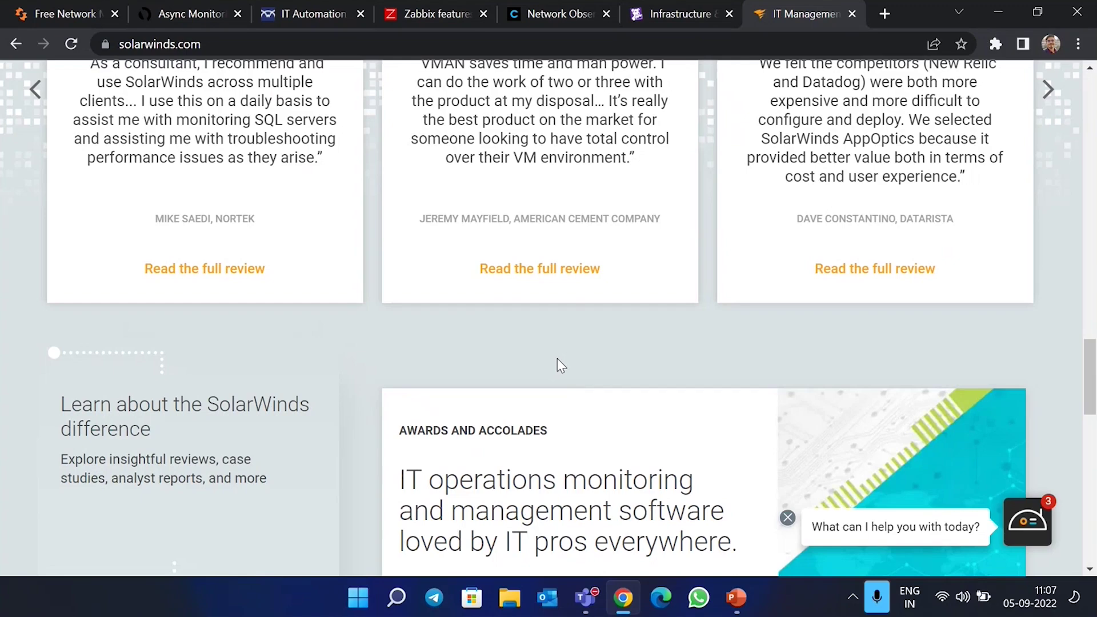
scroll(557, 358, "down", 9)
scroll(553, 360, "up", 20)
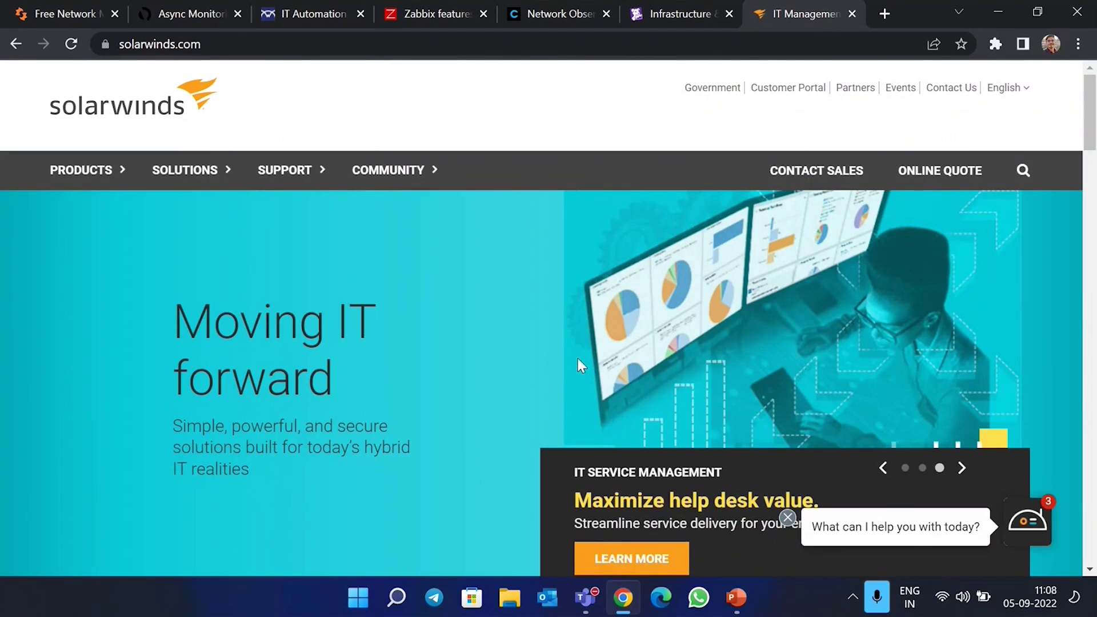
Minimize the browser, PowerPoint and Teams windows and hide the desktop icons
left_click(1007, 5)
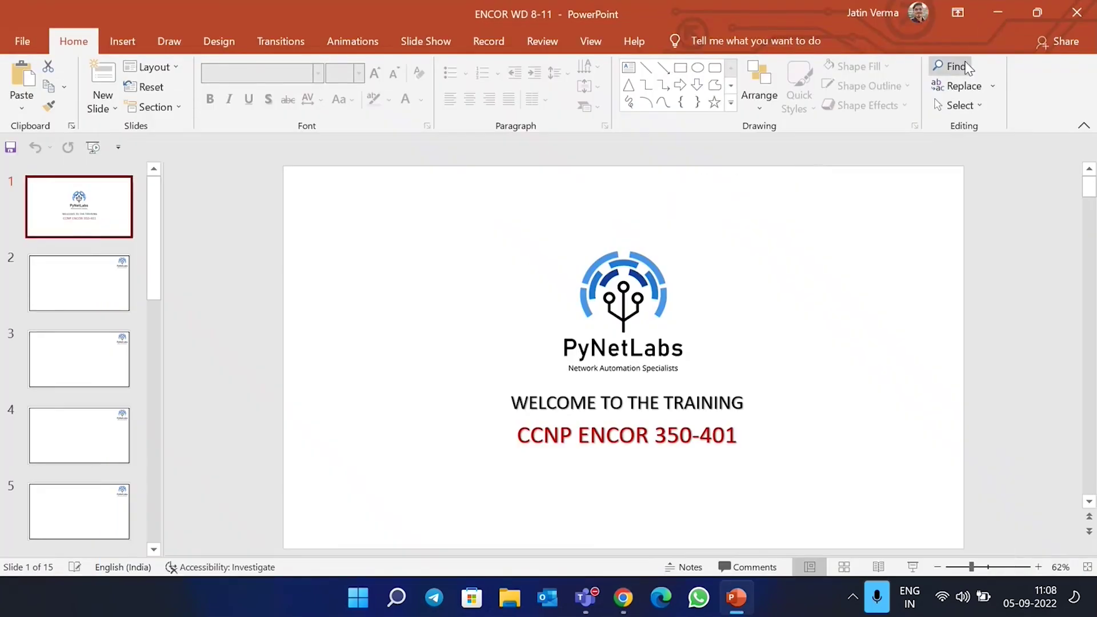
left_click(997, 13)
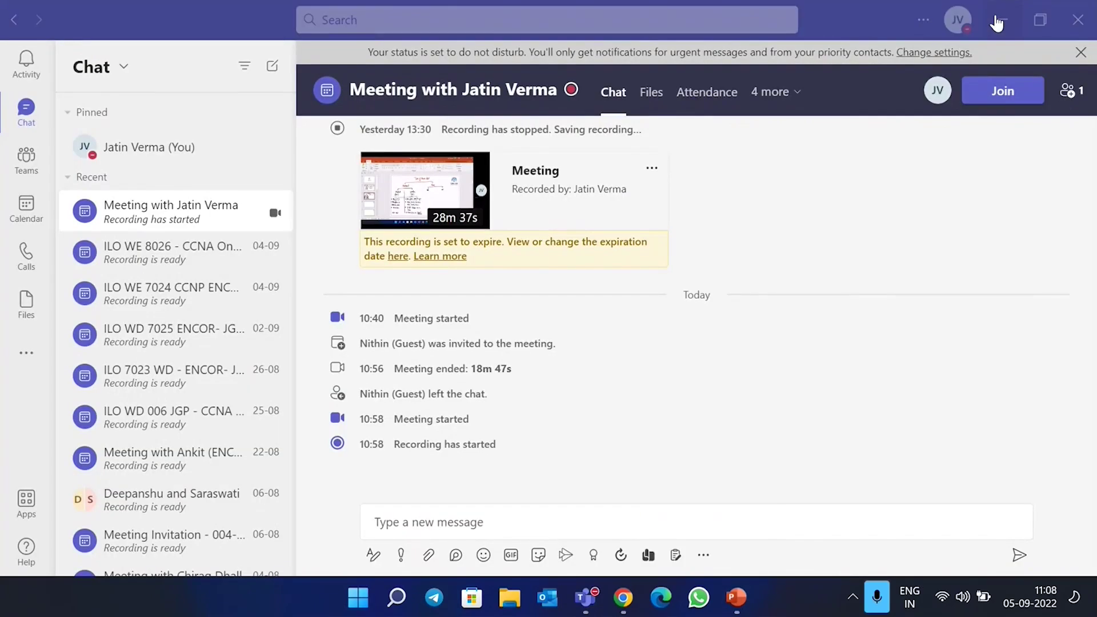
left_click(999, 16)
right_click(808, 132)
mouse_move(810, 154)
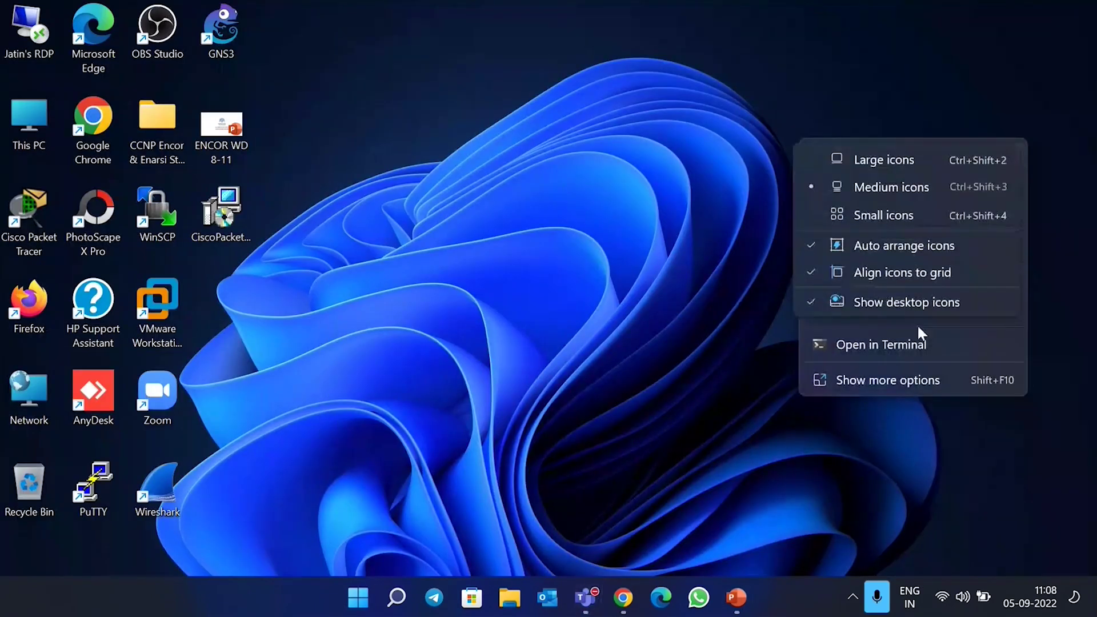
left_click(912, 303)
Open a Command Prompt window and set its font size to 20
key("super+r")
type("cmd")
key("Return")
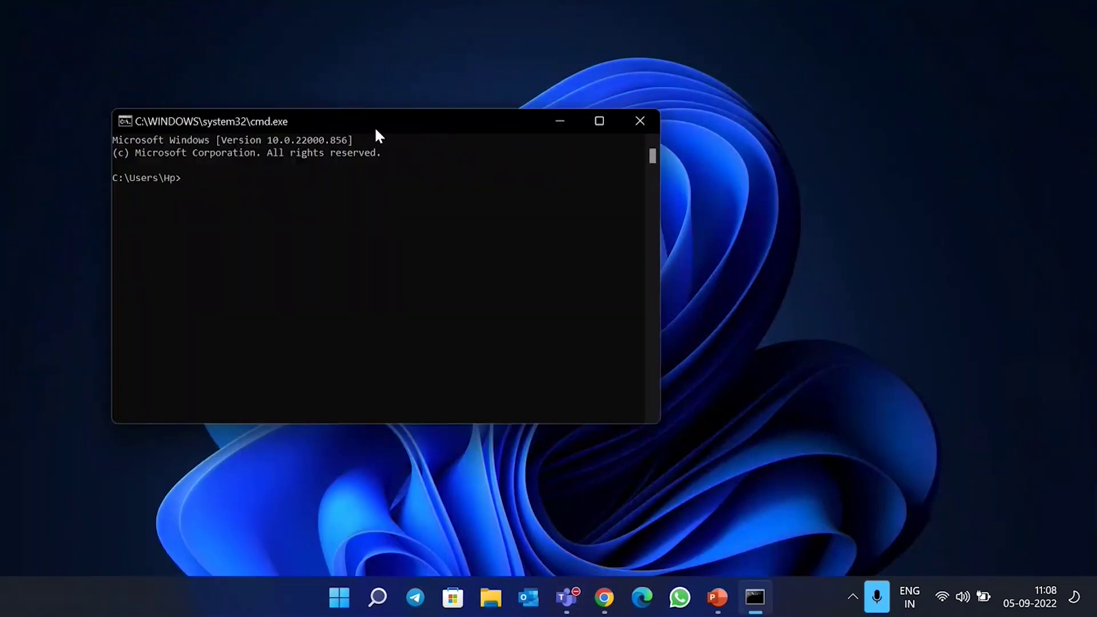
right_click(375, 130)
left_click(440, 318)
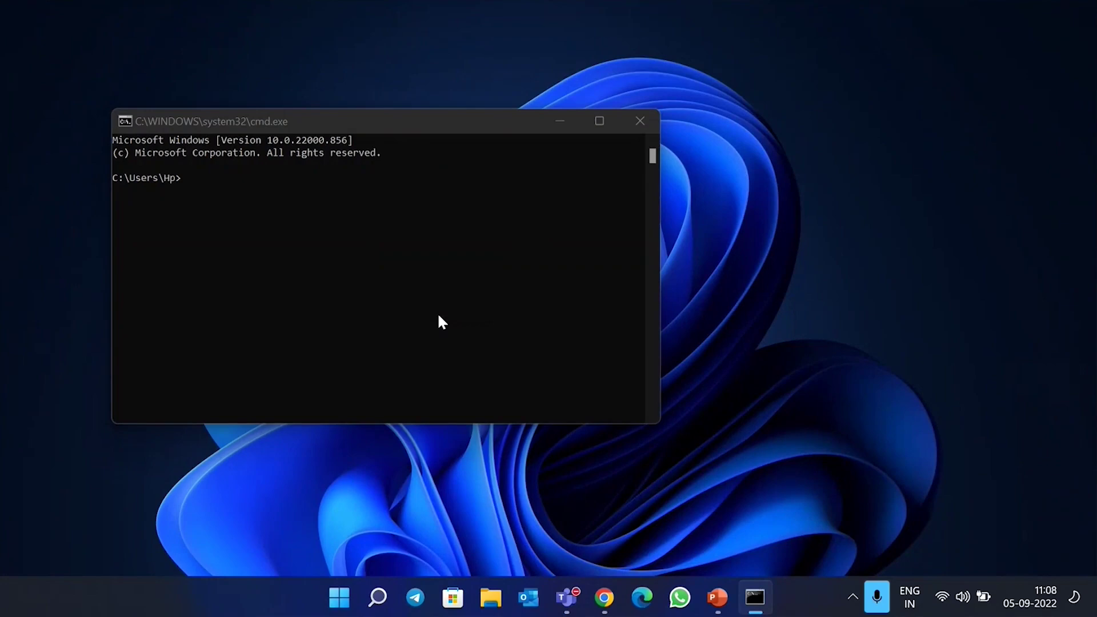
left_click(157, 252)
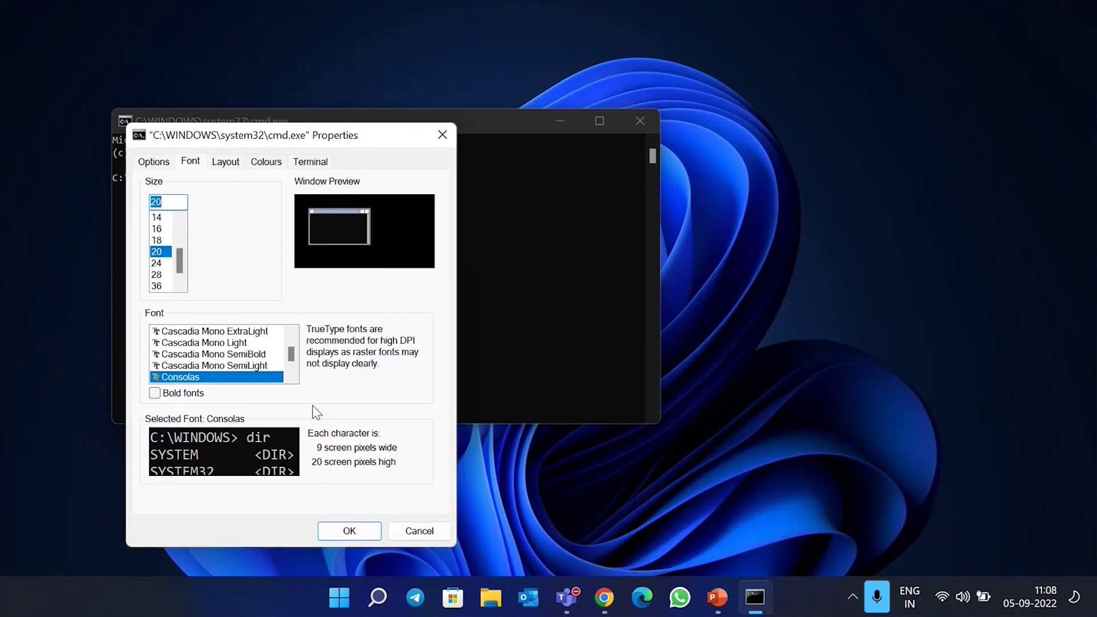
left_click(346, 531)
type("ping")
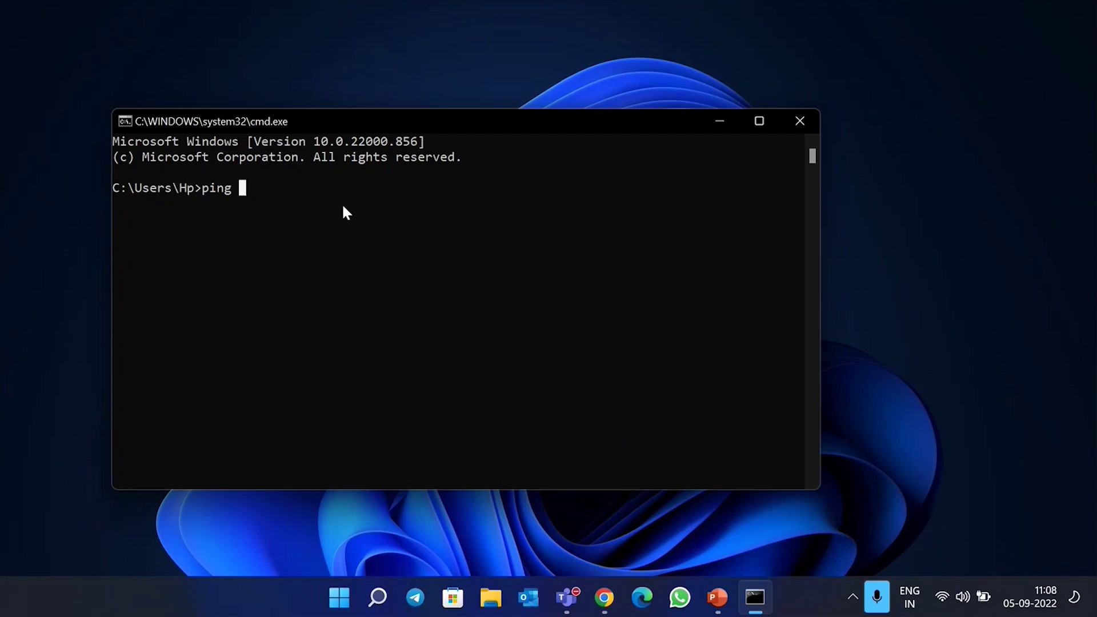
key("BackSpace")
key("BackSpace")
key("BackSpace")
key("BackSpace")
key("BackSpace")
Run ipconfig and highlight the IPv4 address and default gateway of the Wi-Fi adapter
type("if")
key("BackSpace")
type("pconfig")
key("Return")
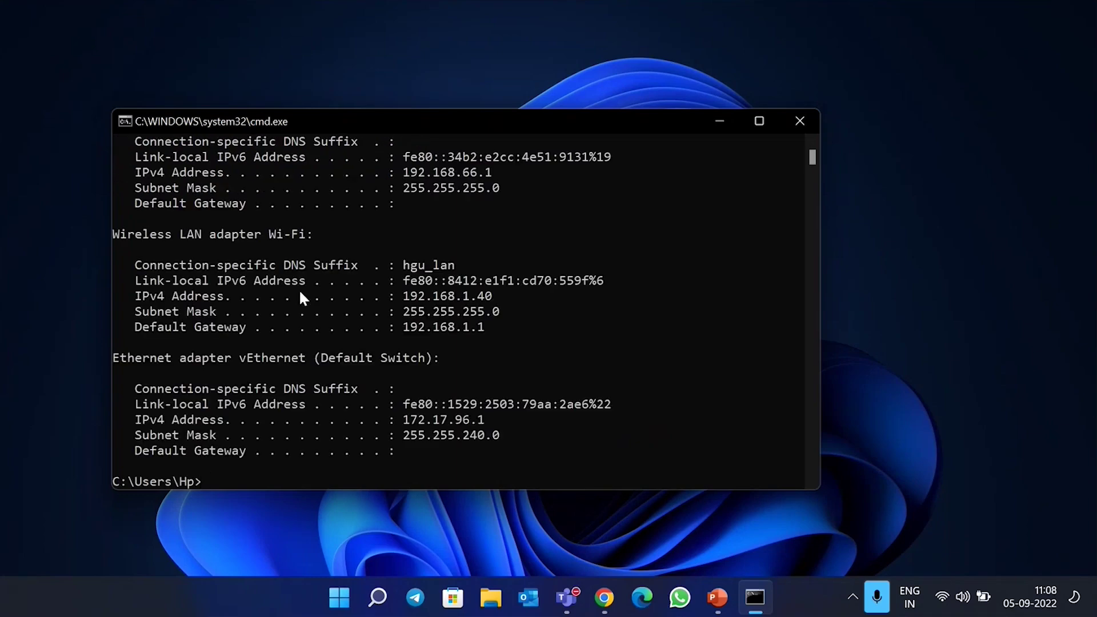
left_click_drag(507, 296, 128, 308)
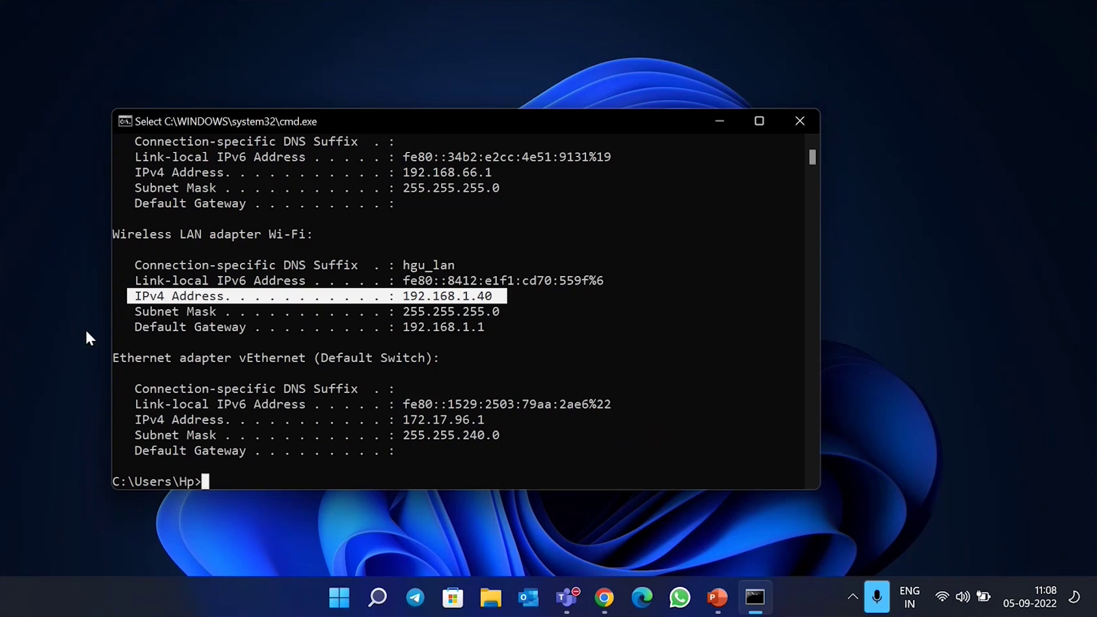
left_click_drag(122, 327, 490, 327)
left_click(264, 467)
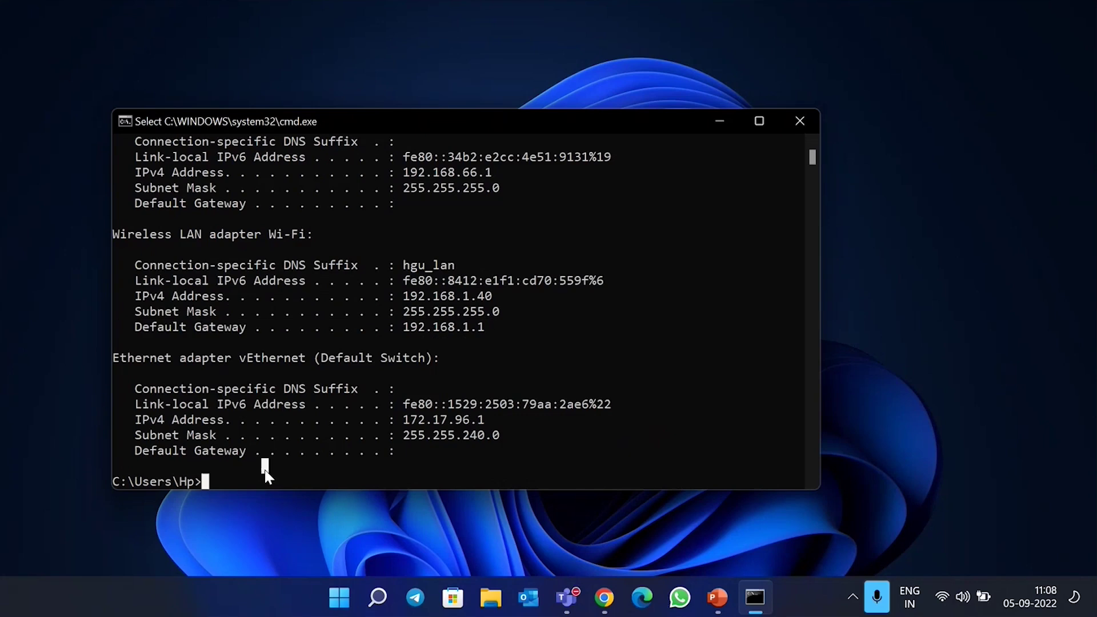
Move the ipconfig output out of view with blank prompt lines and ping the default gateway 192.168.1.1
key("Return")
key("Return")
key("Return")
key("Return")
key("Return")
key("Return")
key("Return")
key("Return")
key("Return")
key("Return")
key("Return")
key("Return")
key("Return")
key("Return")
key("Return")
key("Return")
key("Return")
key("Return")
key("Return")
key("Return")
type("ping 192.168.1.1")
key("Return")
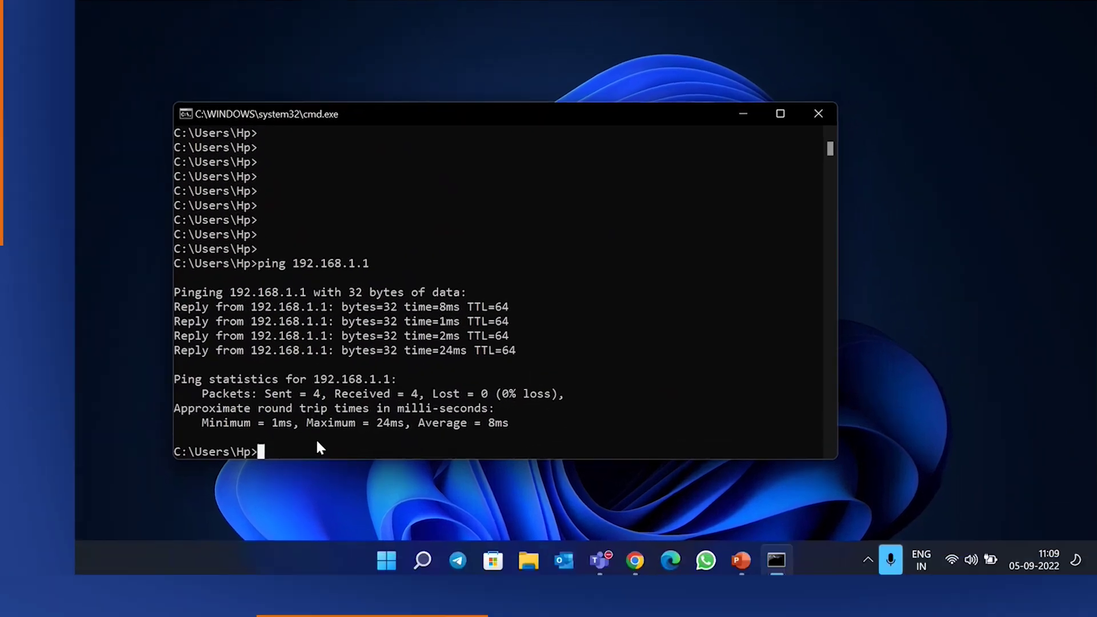
key("Up")
key("BackSpace")
key("BackSpace")
key("BackSpace")
key("BackSpace")
key("BackSpace")
key("BackSpace")
key("BackSpace")
key("BackSpace")
key("BackSpace")
key("BackSpace")
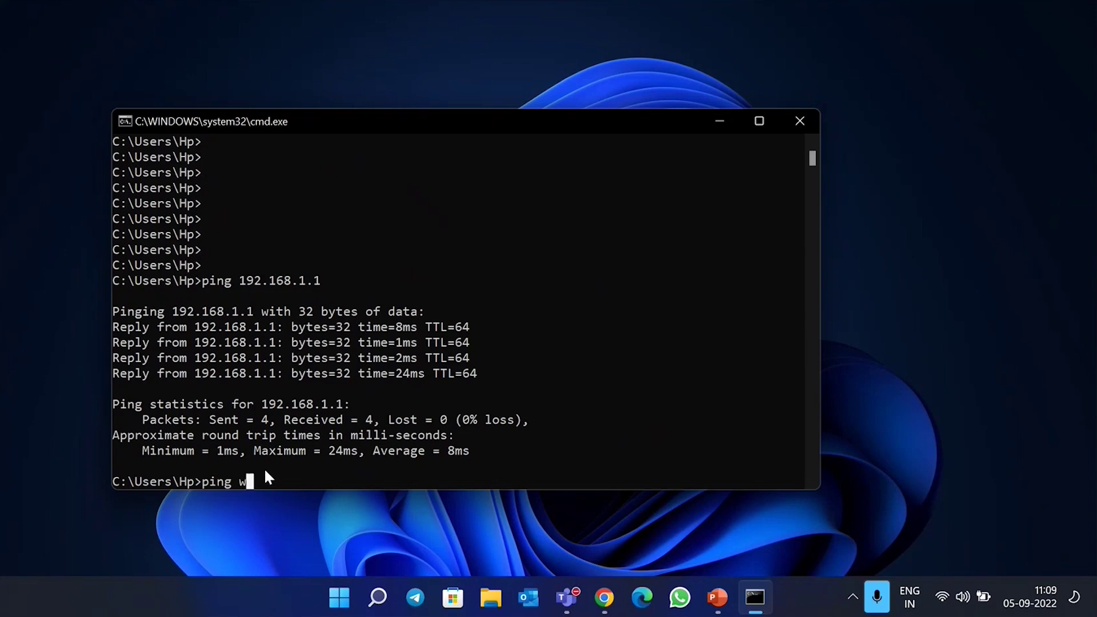
type("www.google.com")
key("Return")
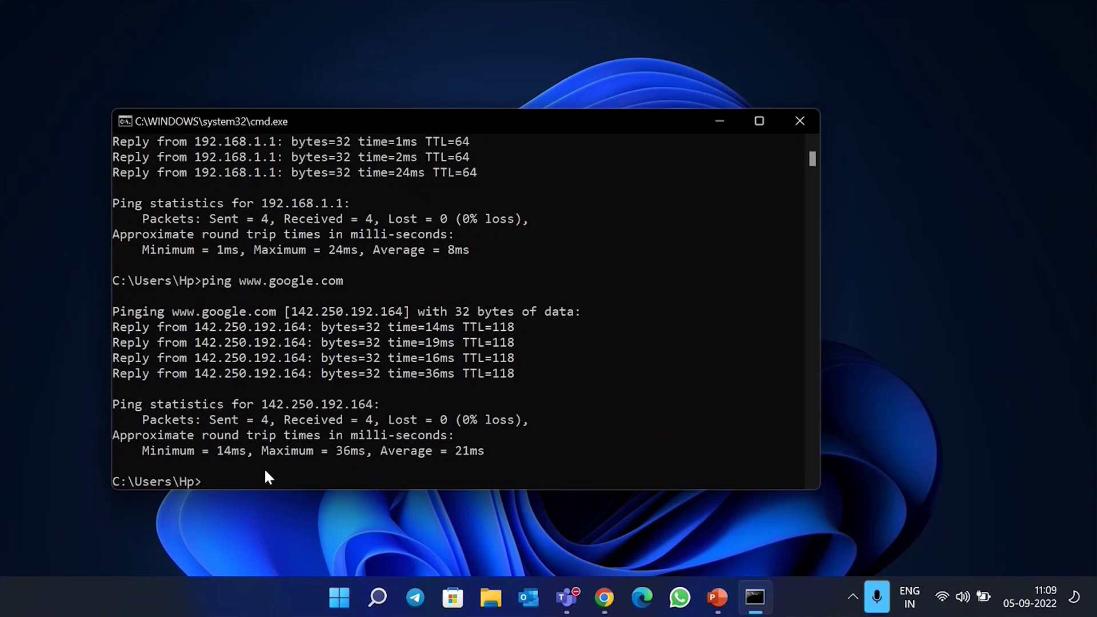
Add two blank prompt lines and ping the loopback address 127.0.0.1
key("Return")
key("Return")
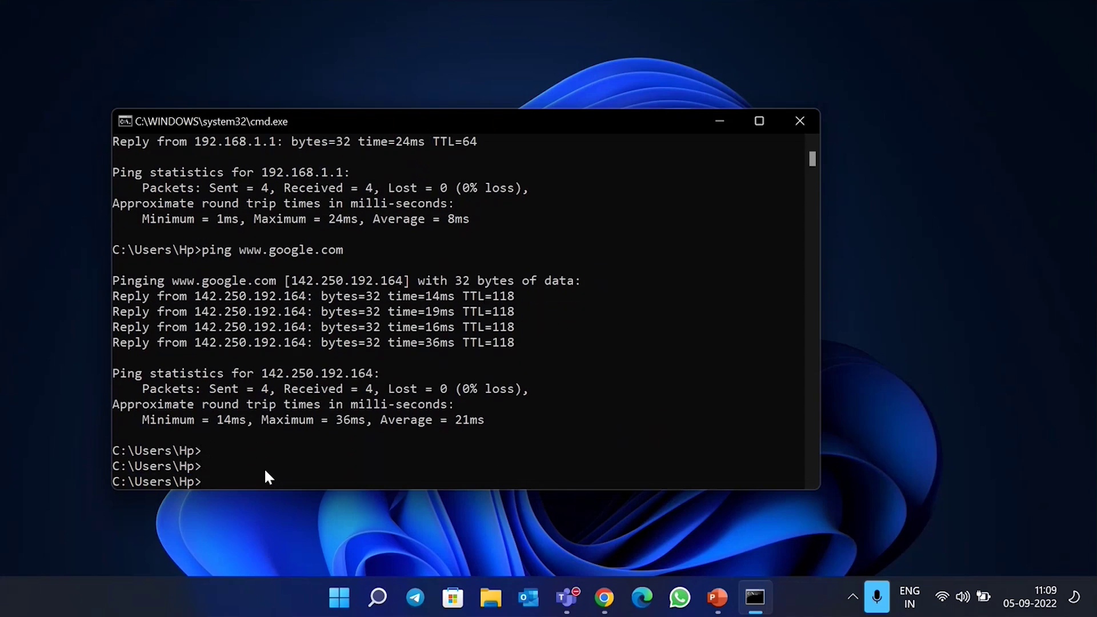
type("ping 127.0.0.1")
key("Return")
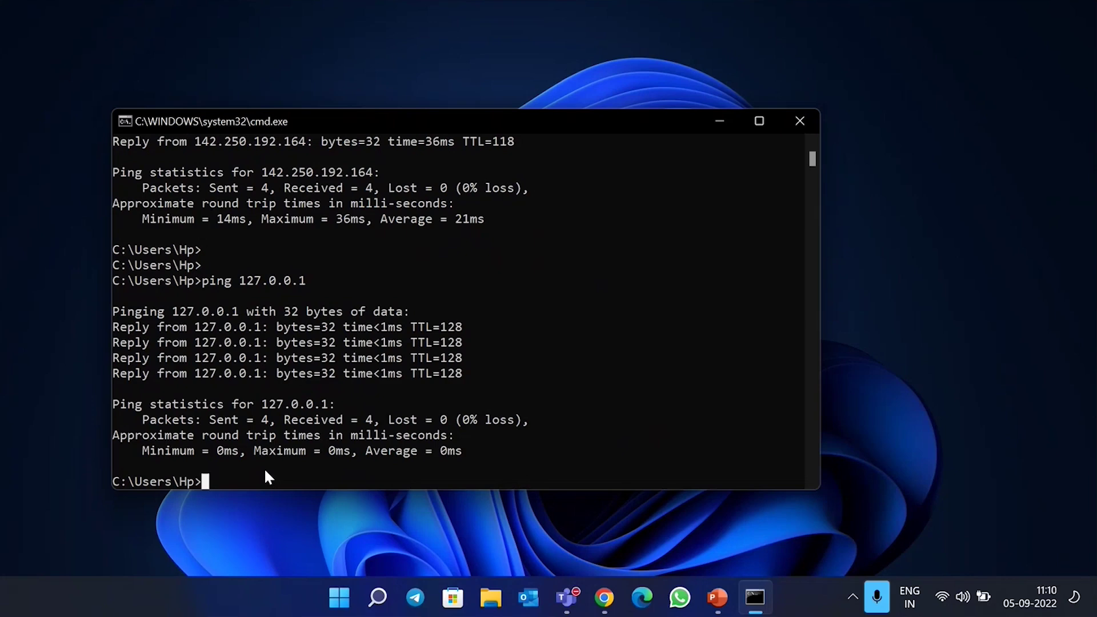
Push the earlier ping output out of view with blank prompt lines
type("\\")
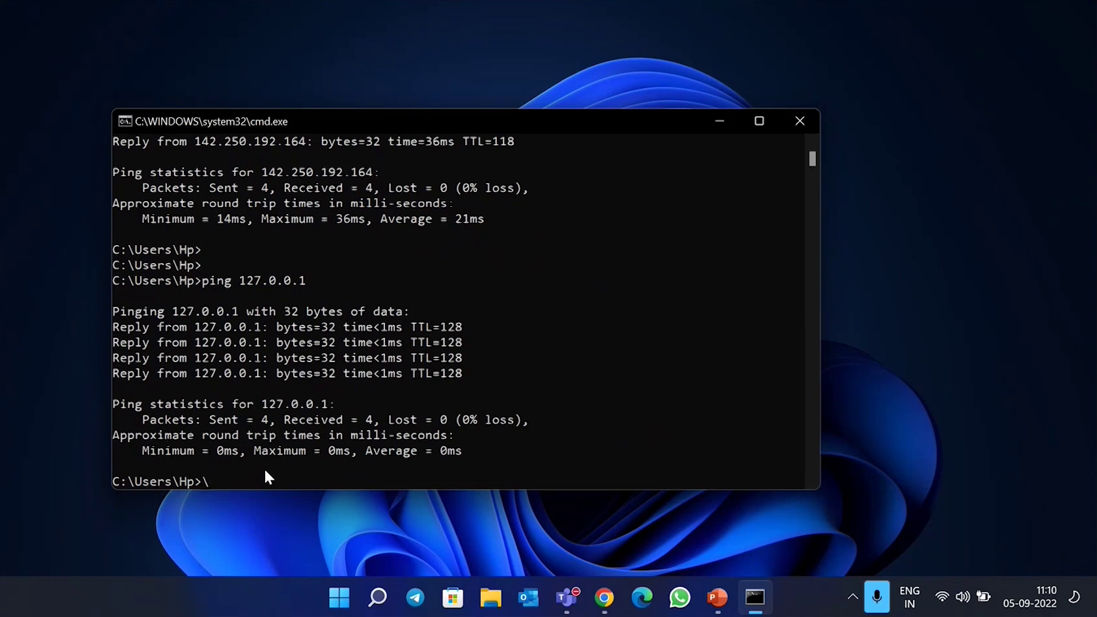
key("Return")
key("Return")
key("Return")
key("Return")
key("Return")
key("Return")
key("Return")
key("Return")
key("Return")
key("Return")
key("Return")
key("Return")
key("Return")
key("Return")
key("Return")
key("Return")
key("Return")
key("Return")
key("Return")
key("Return")
key("Return")
key("Return")
key("Return")
Start a tracert to 192.168.1.1 and interrupt it
type("trace")
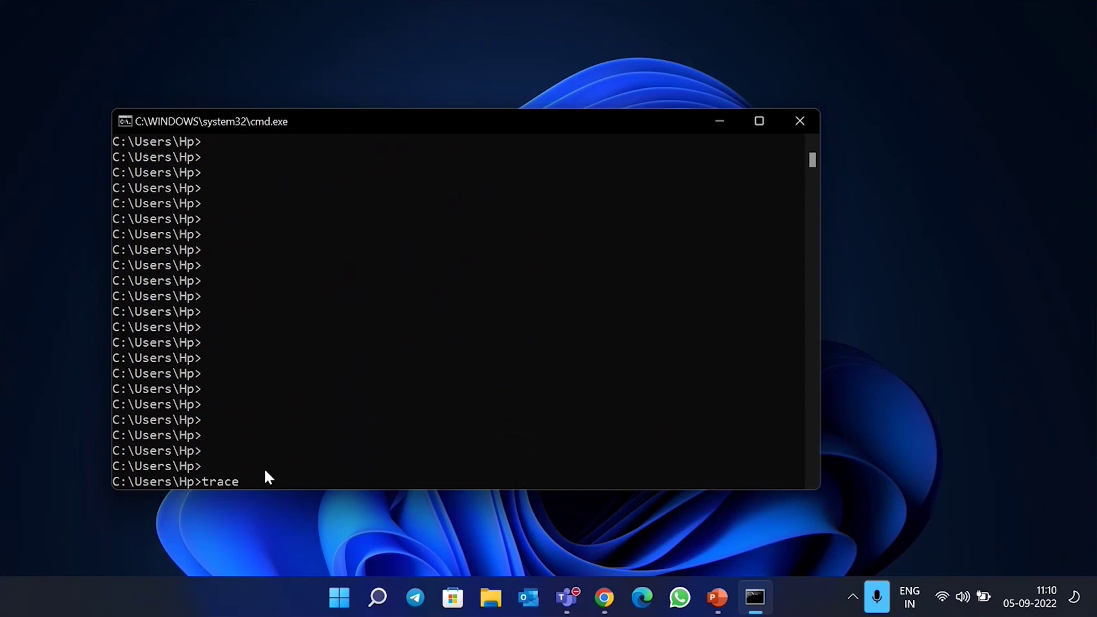
type("rt 192.168.1.1.")
key("BackSpace")
key("Return")
key("ctrl+c")
key("Return")
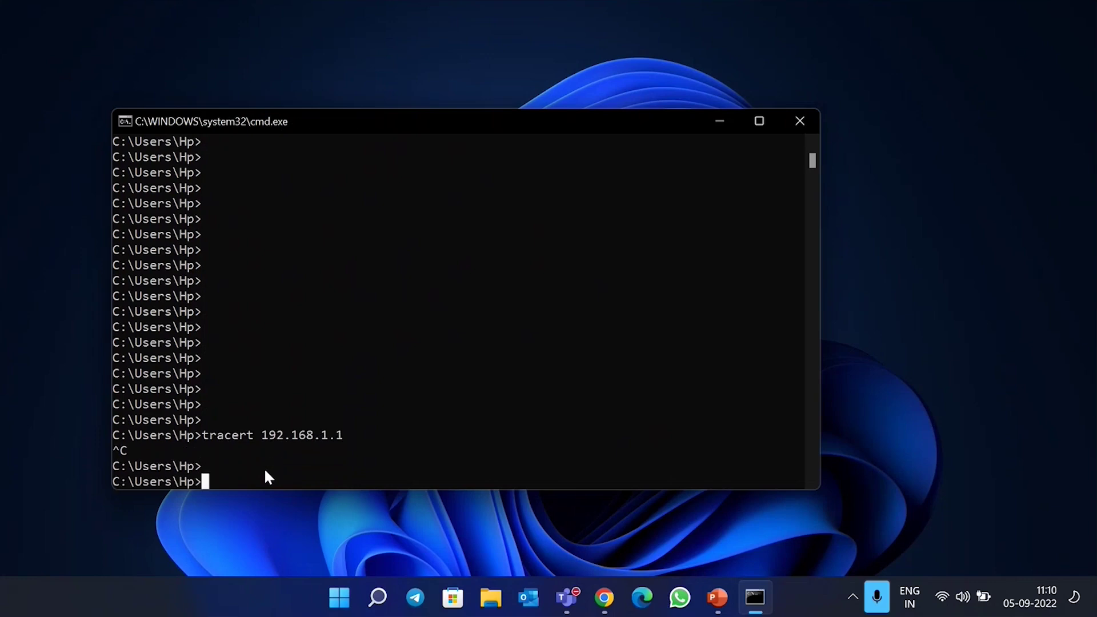
key("Return")
key("Return")
key("Up")
key("BackSpace")
key("BackSpace")
key("BackSpace")
key("BackSpace")
key("BackSpace")
key("BackSpace")
key("BackSpace")
key("BackSpace")
key("BackSpace")
key("BackSpace")
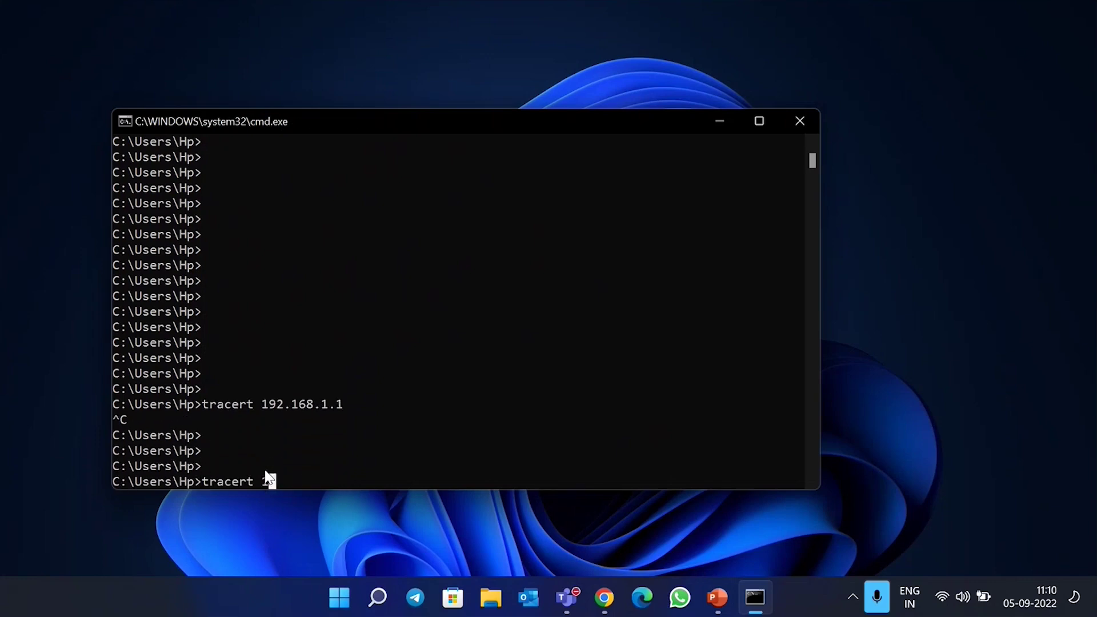
type("www.google.com")
key("Return")
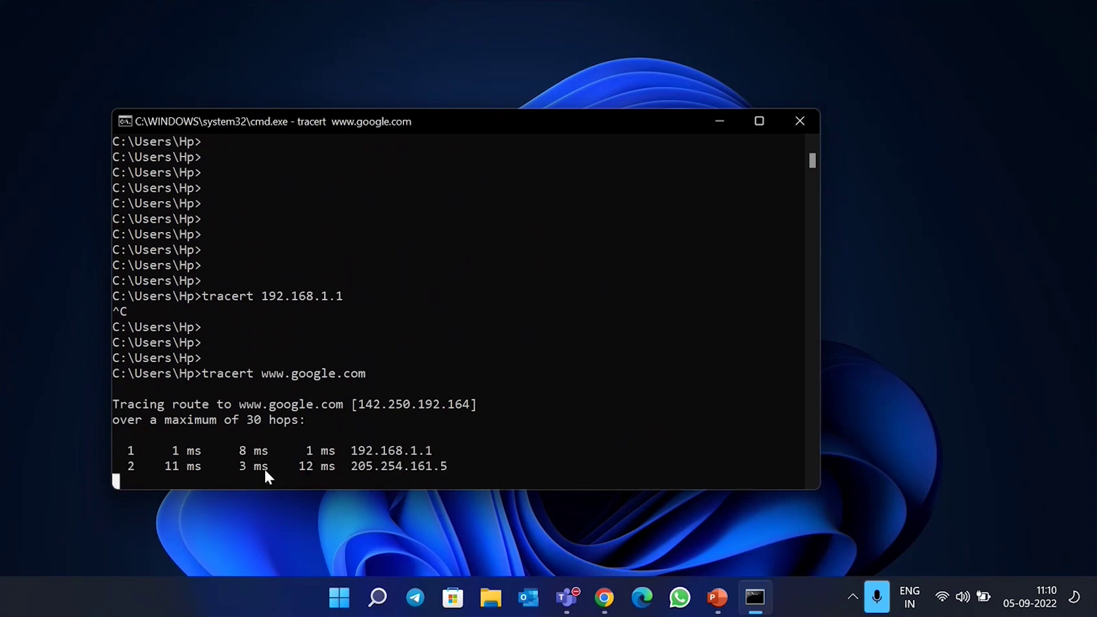
Highlight the first and second hop addresses in the running tracert output
left_click_drag(454, 450, 409, 450)
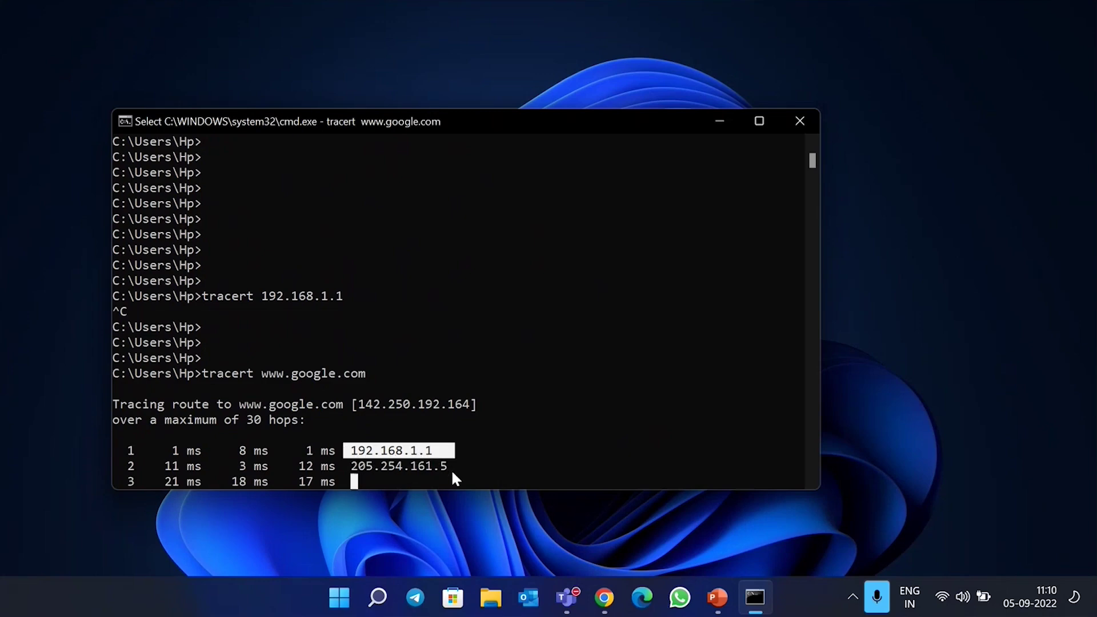
left_click_drag(353, 469, 448, 474)
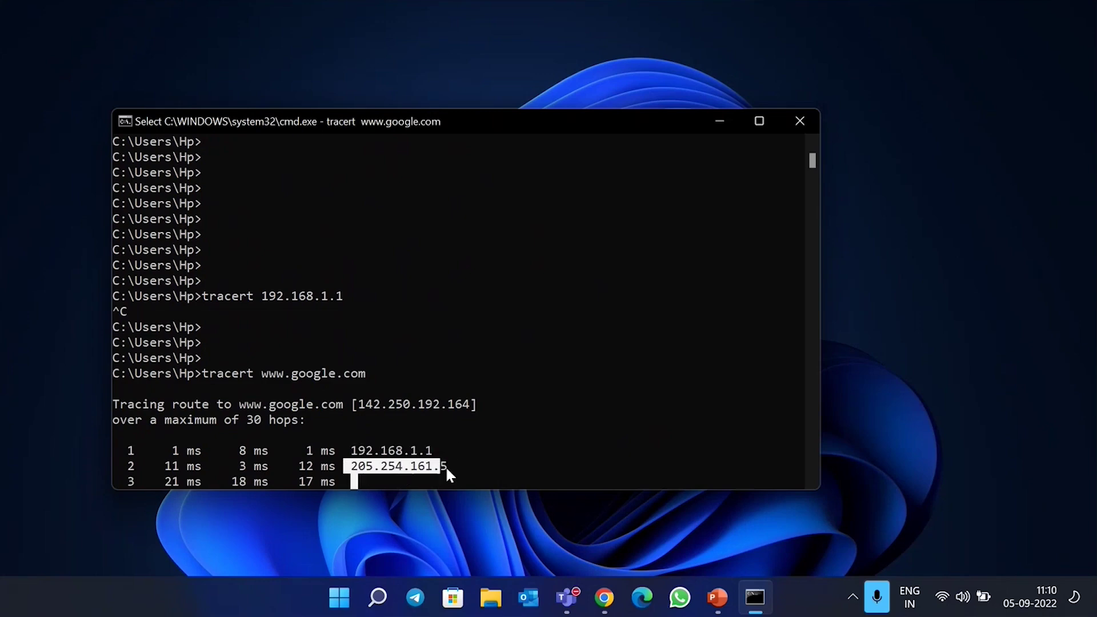
right_click(460, 476)
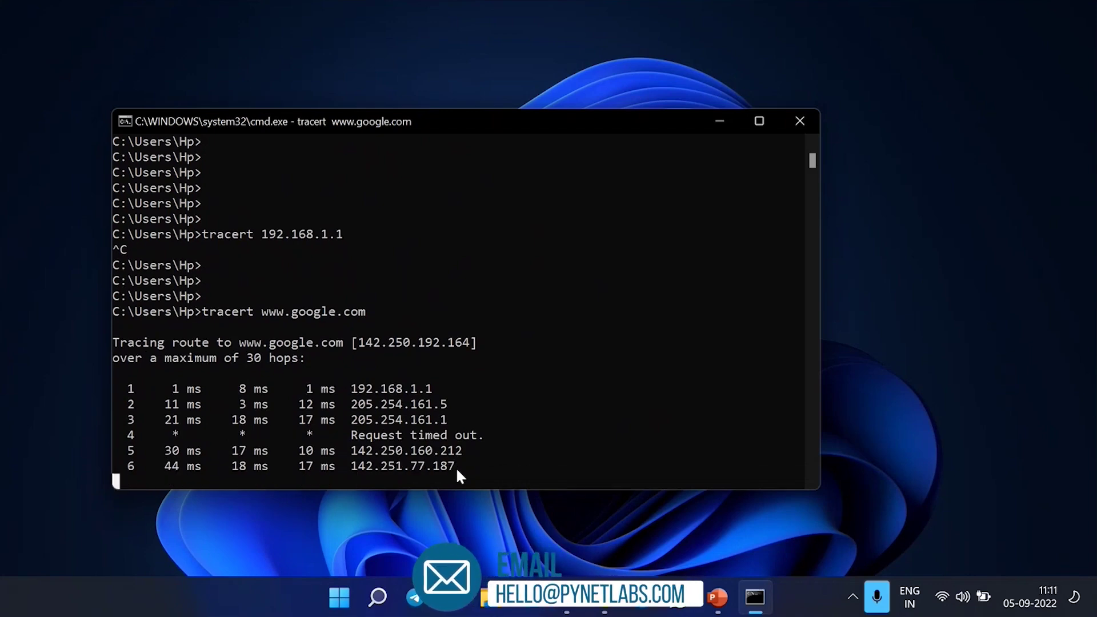
key("ctrl+c")
key("Return")
key("Return")
key("Return")
key("Return")
key("Return")
key("Return")
key("Return")
key("Return")
key("Return")
key("Return")
key("Return")
key("Return")
key("Return")
key("Return")
key("Return")
key("Return")
key("Return")
key("Return")
key("Return")
key("Return")
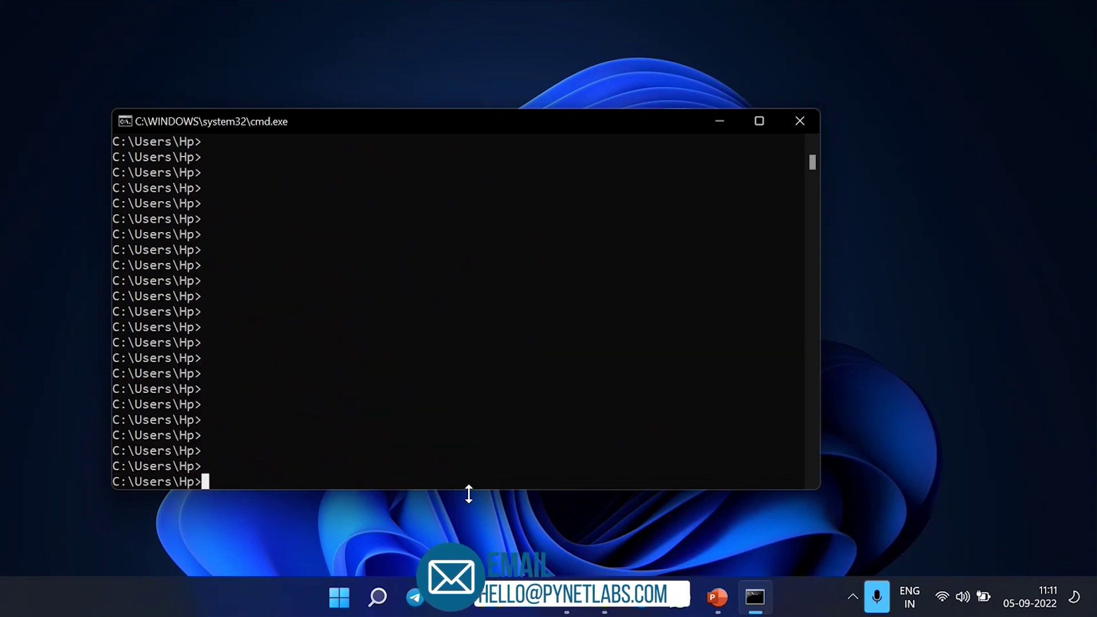
type("nslookup www.")
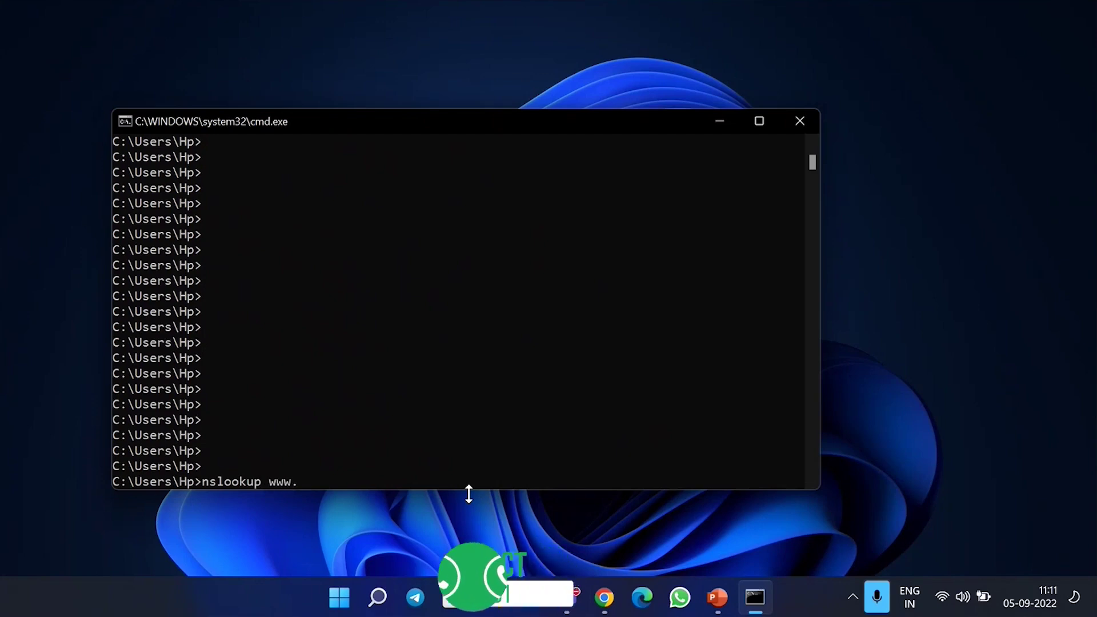
type("google.com")
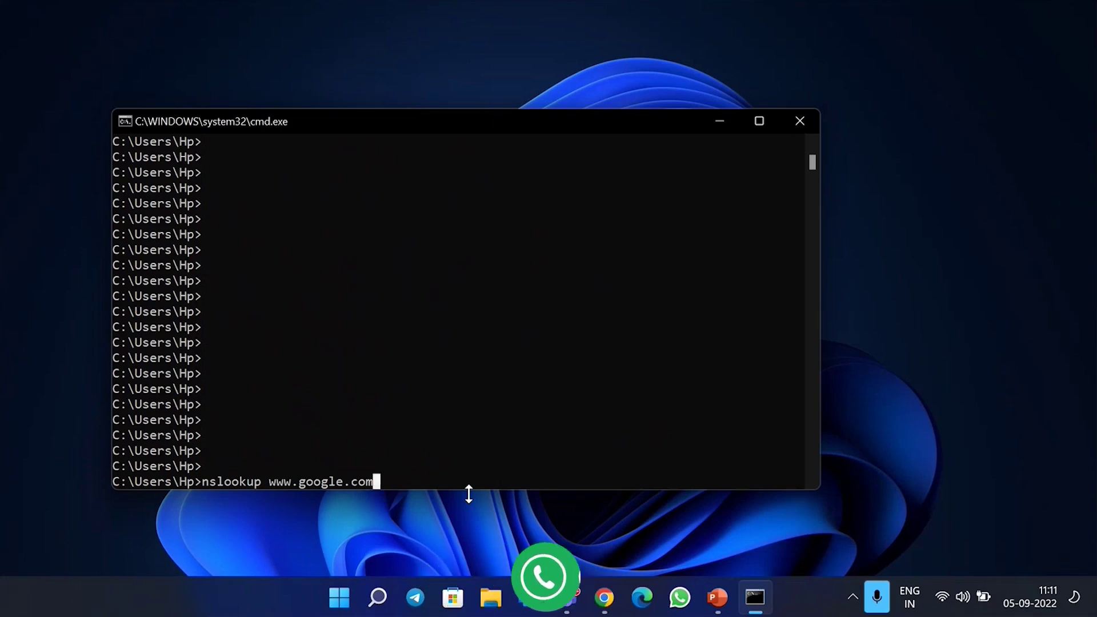
key("Return")
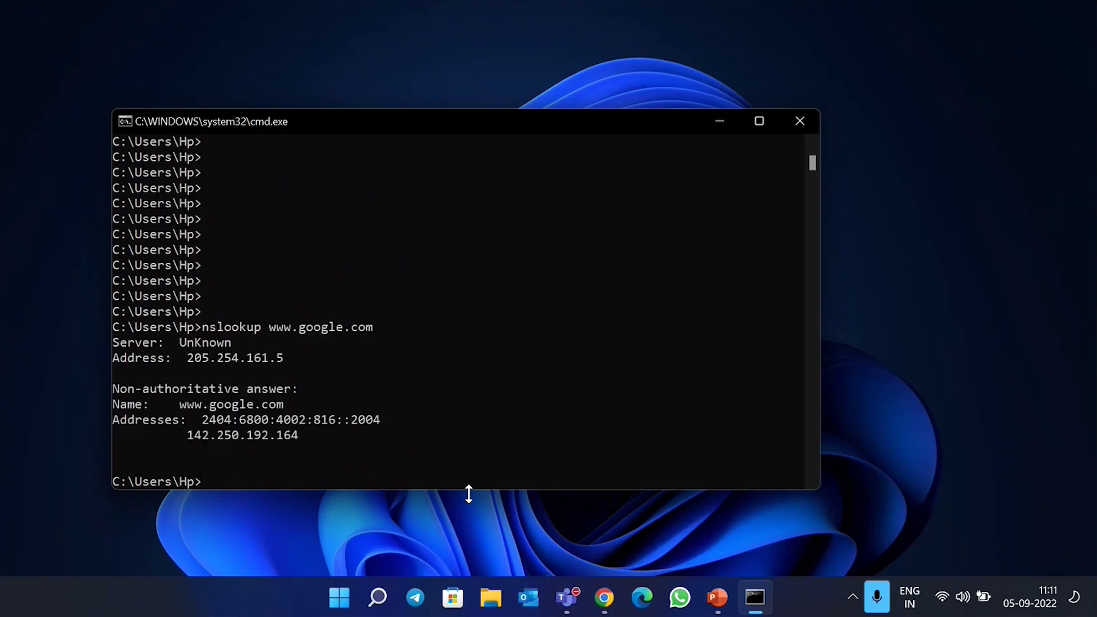
scroll(404, 465, "up", 1)
scroll(401, 457, "down", 7)
scroll(289, 326, "up", 2)
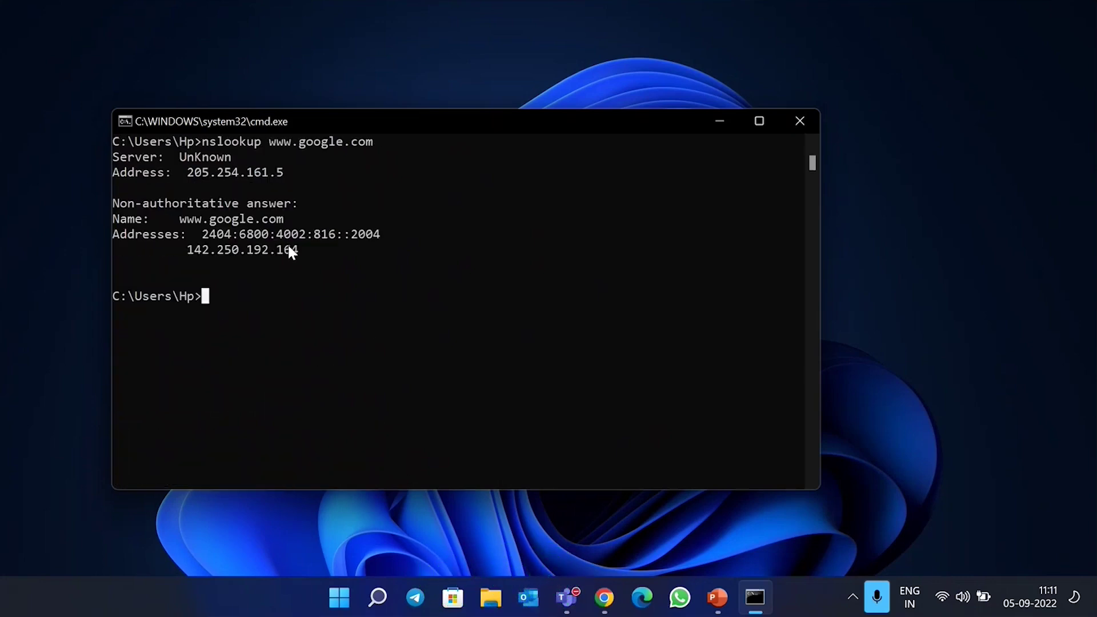
Copy the DNS server address 205.254.161.5 from the nslookup output and try to open it in a new Chrome tab
left_click_drag(306, 172, 189, 174)
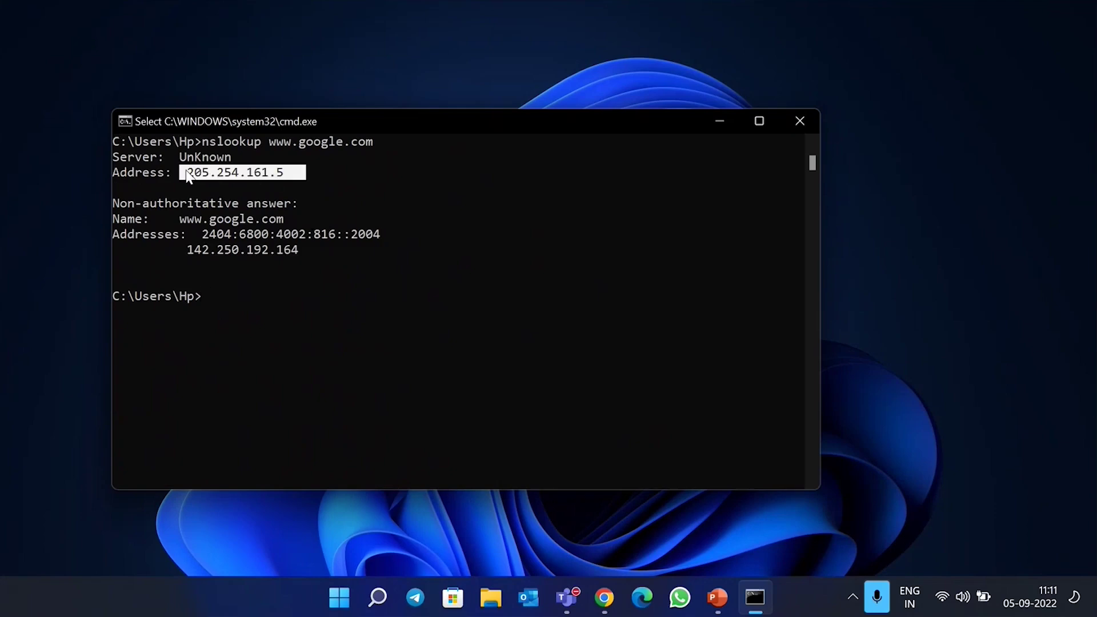
right_click(189, 174)
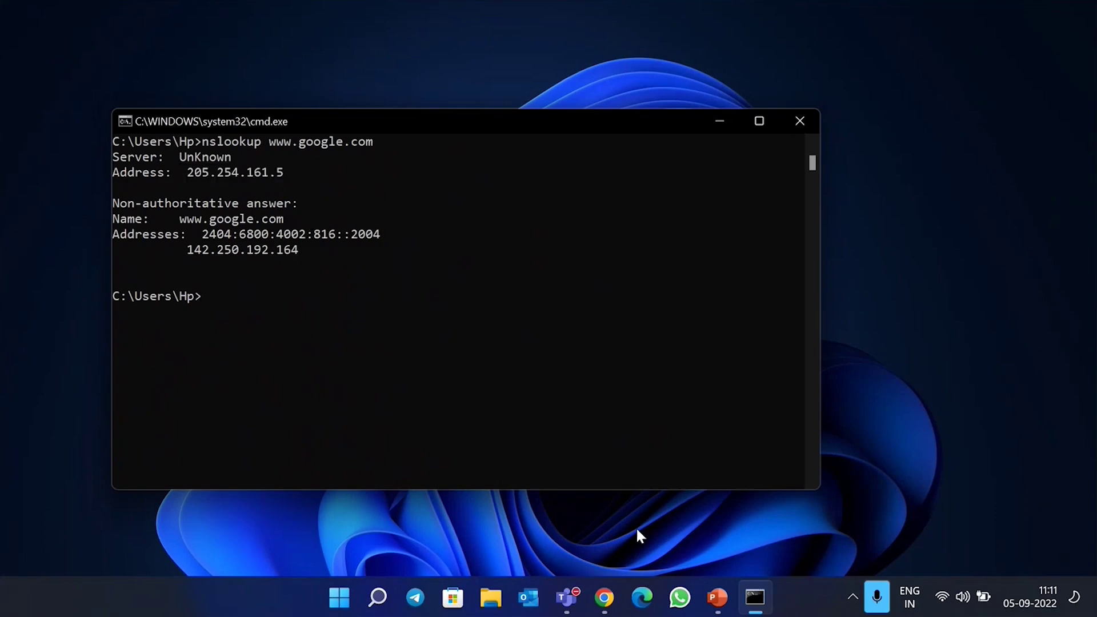
left_click(604, 597)
key("ctrl+t")
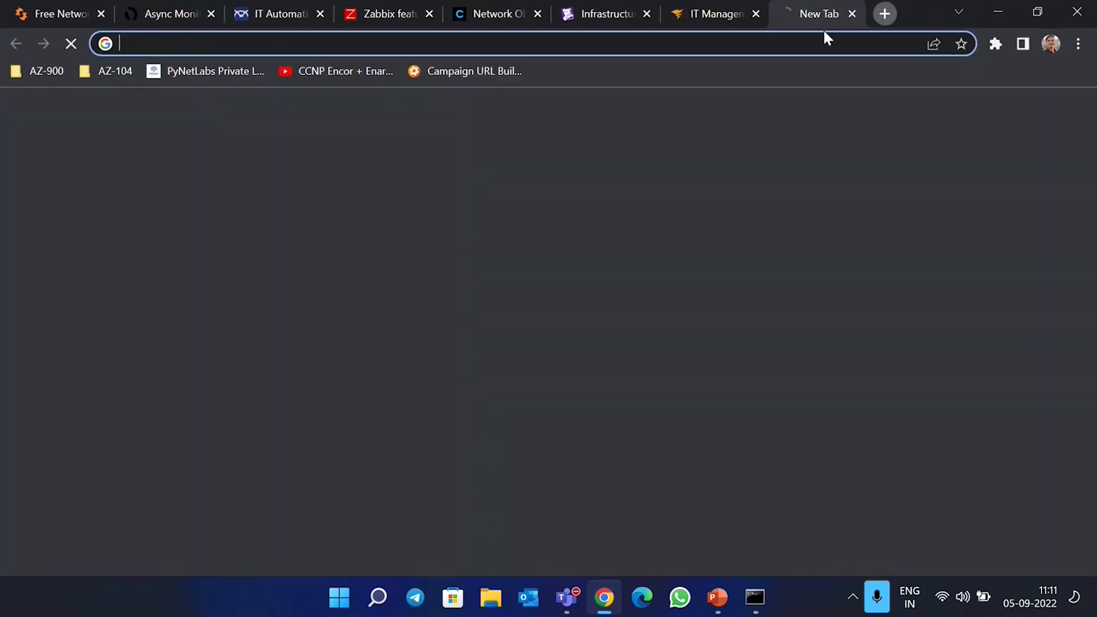
key("ctrl+v")
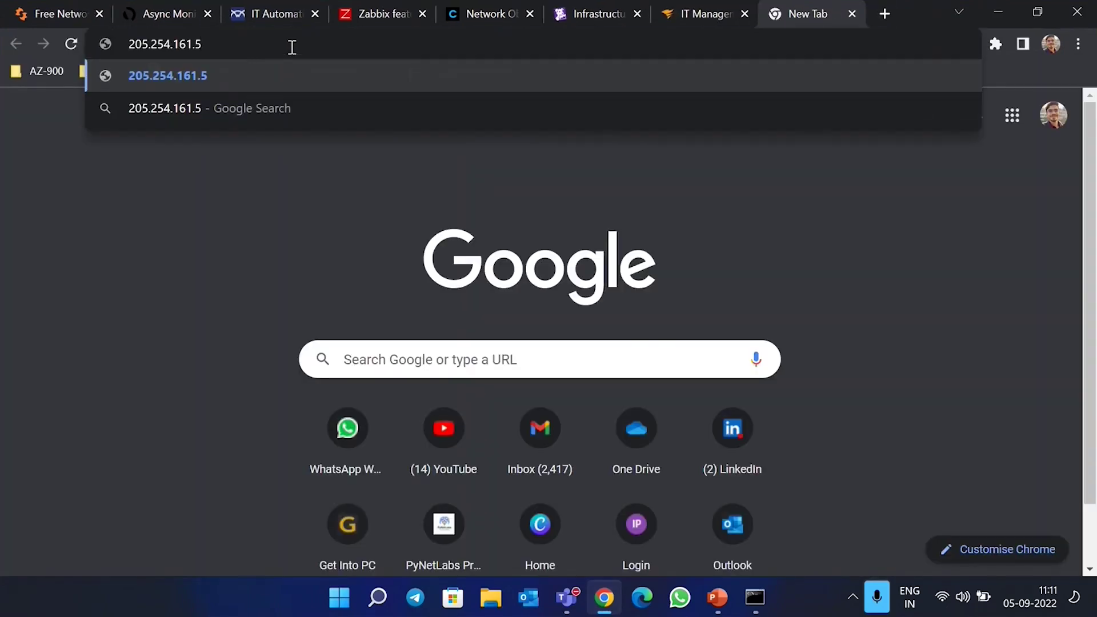
key("Return")
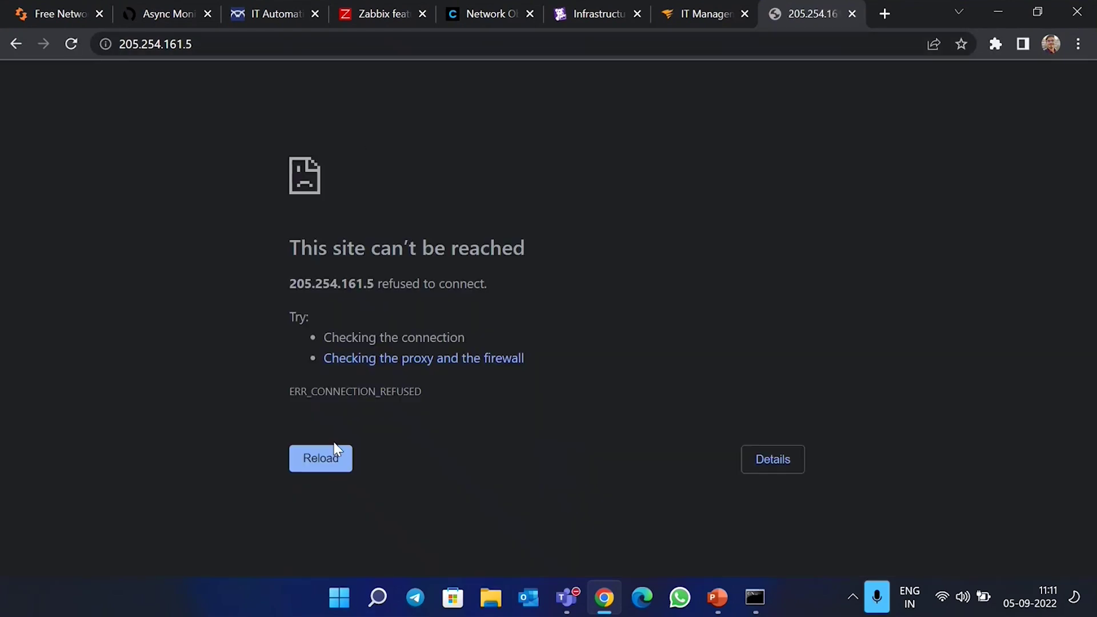
left_click(319, 454)
left_click(997, 12)
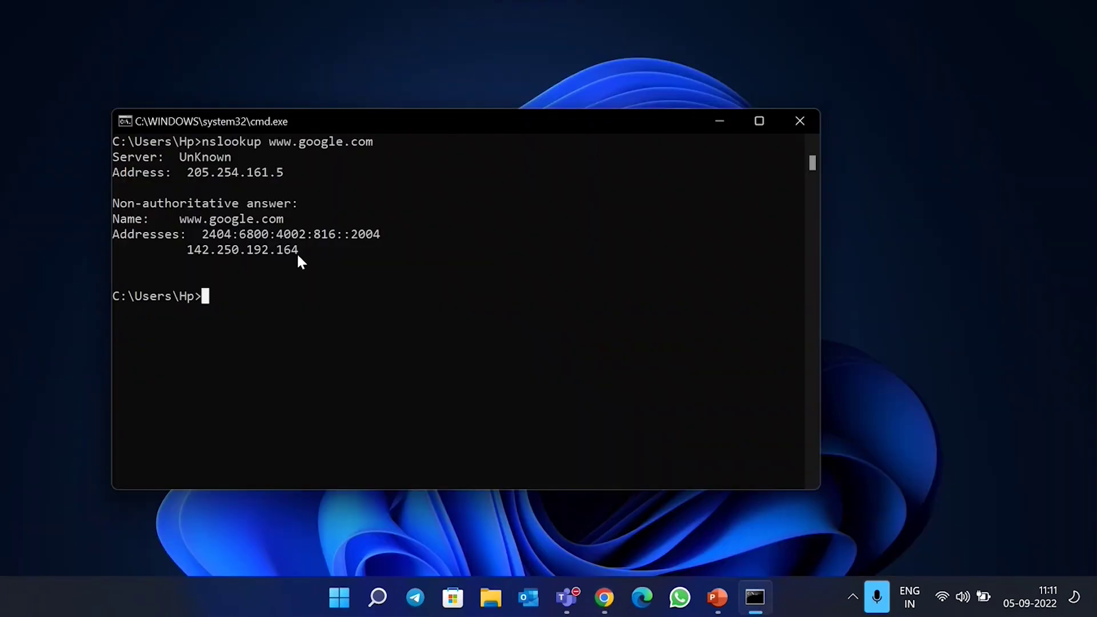
Copy the resolved address 142.250.192.164, load it in the same Chrome tab and dismiss the password safety notice
left_click_drag(313, 250, 182, 252)
key("ctrl+c")
left_click(605, 597)
left_click(548, 48)
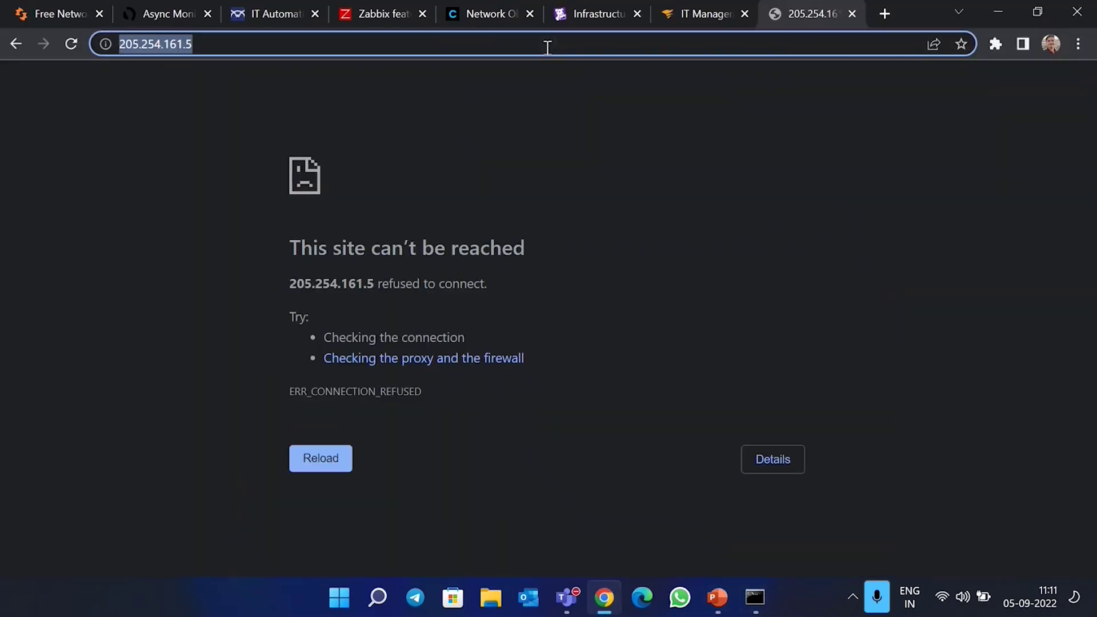
key("ctrl+v")
key("Return")
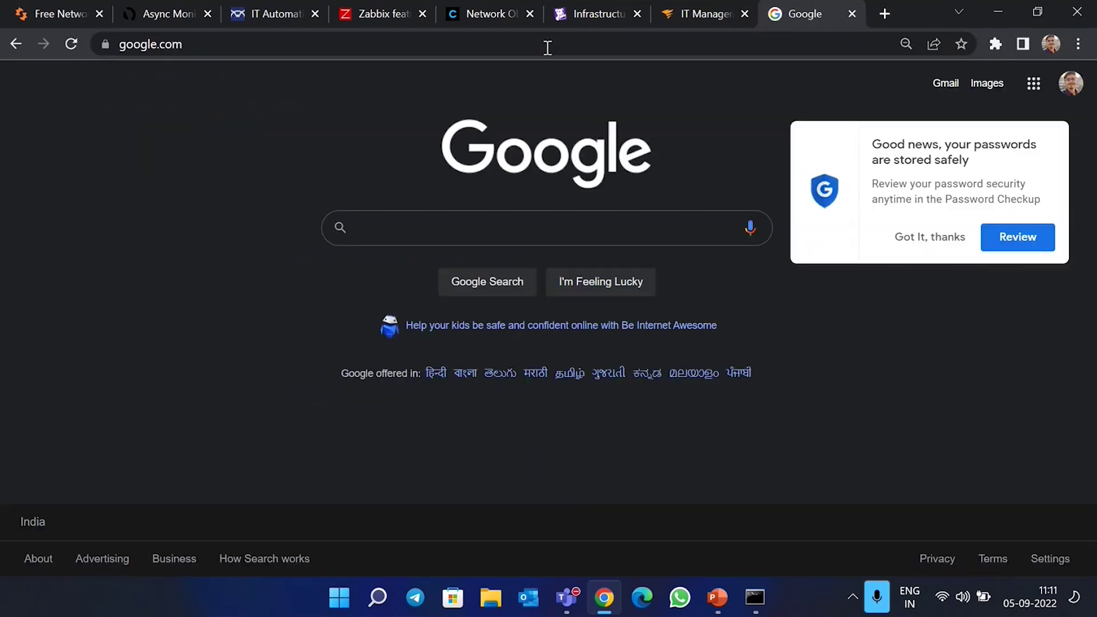
left_click(923, 240)
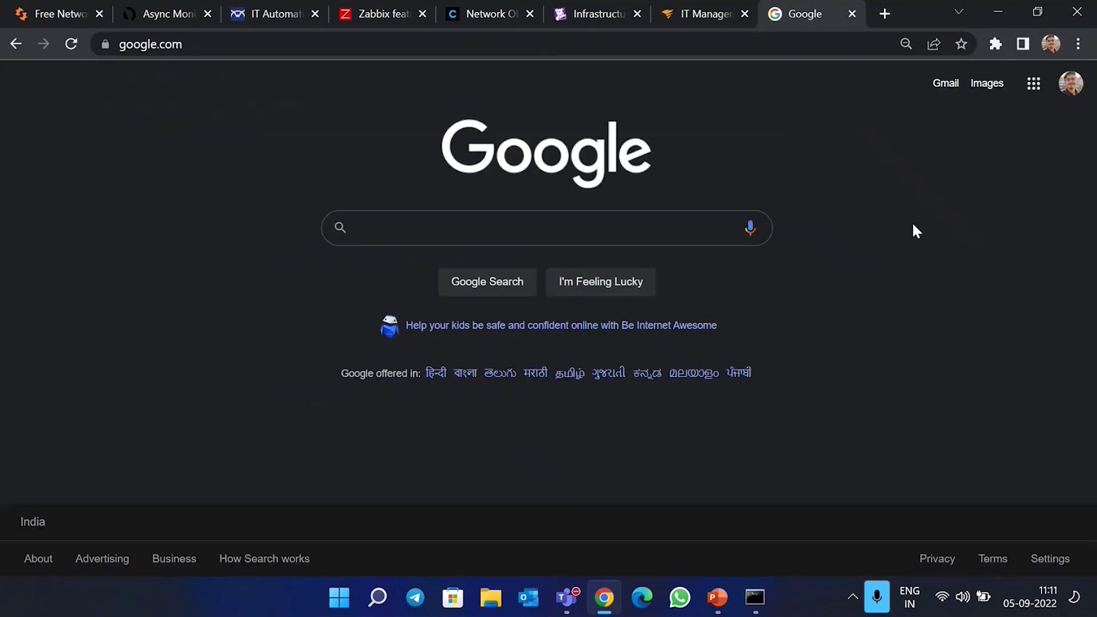
Return to Command Prompt and highlight the word nslookup in the executed command
left_click(1000, 10)
mouse_move(245, 157)
left_mouse_down()
mouse_move(180, 159)
mouse_move(258, 143)
left_mouse_up()
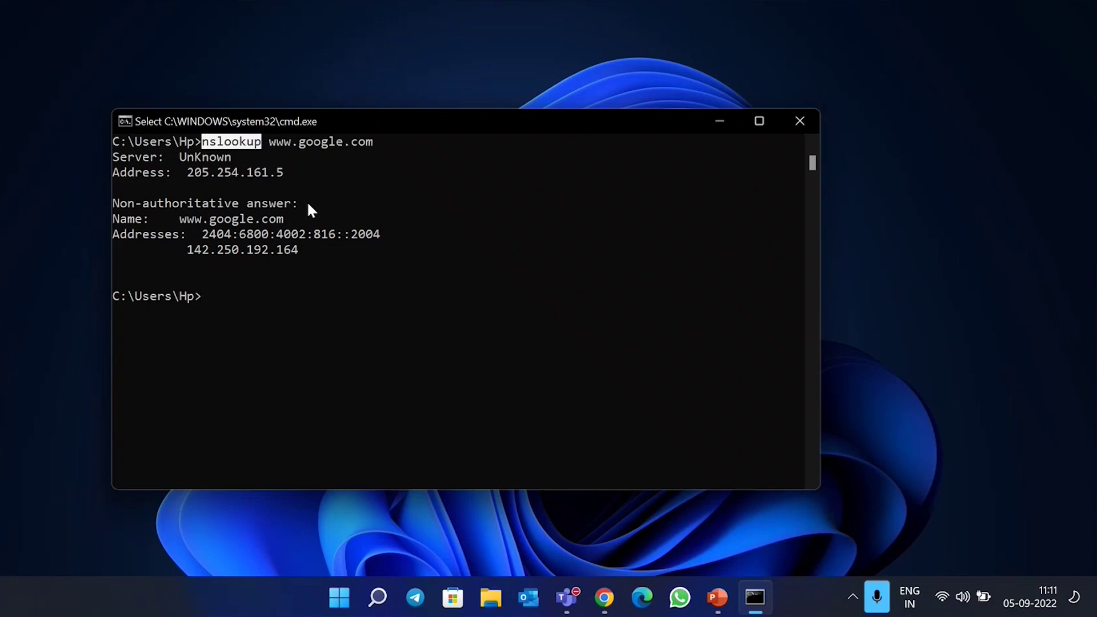
left_click(223, 297)
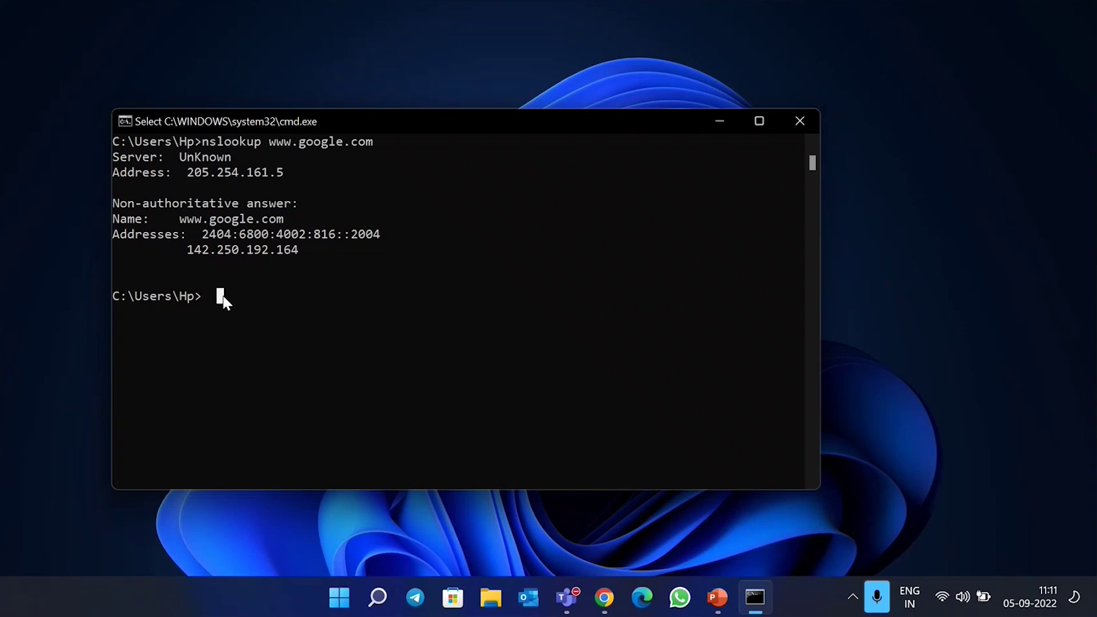
Close Command Prompt, search Windows for wireshark and launch Wireshark
left_click(800, 121)
left_click(395, 594)
type("wi")
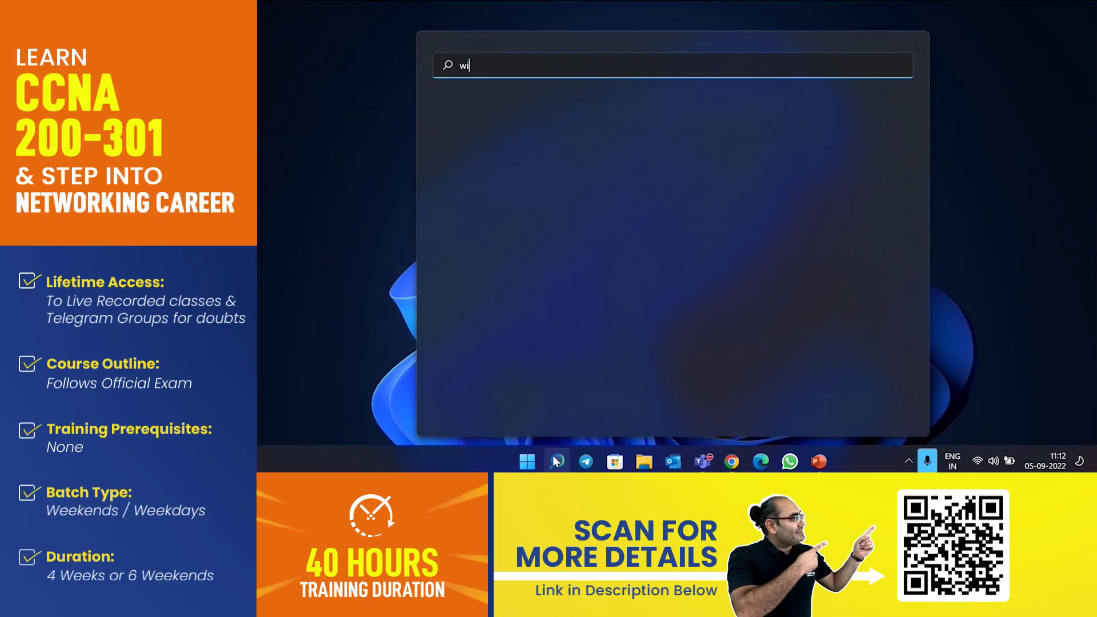
type("res")
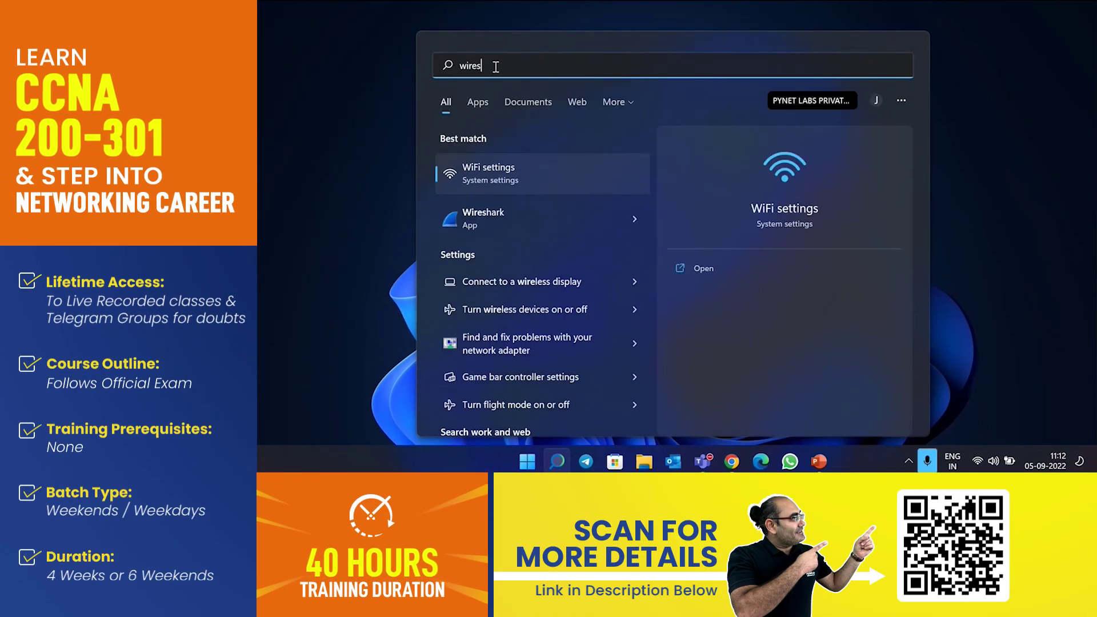
type("hark")
key("Return")
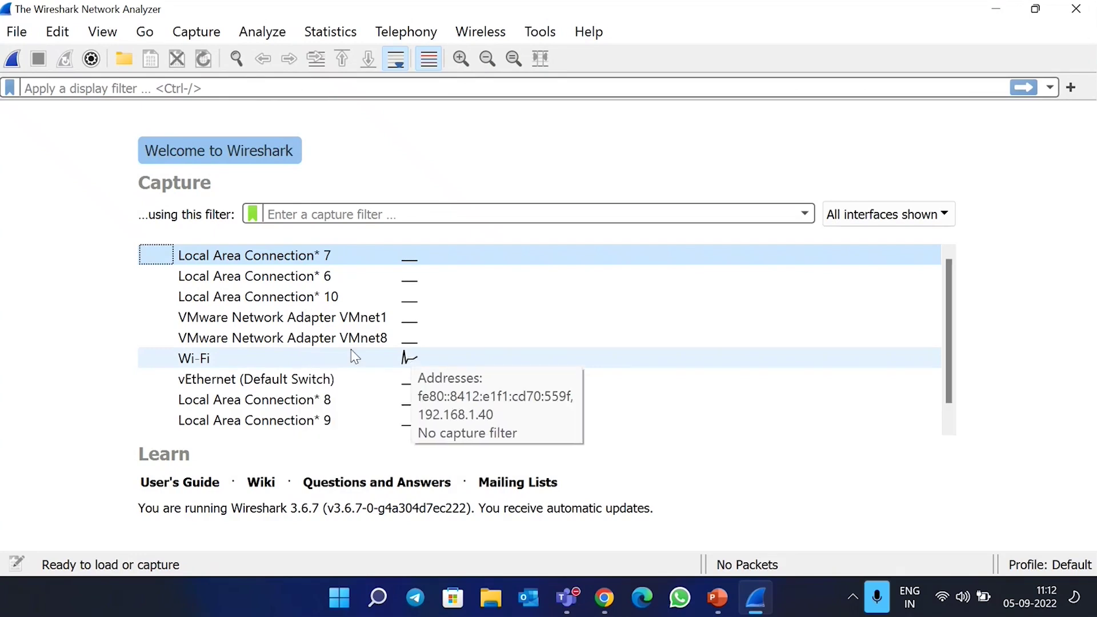
Start a live capture on the Wi-Fi interface and select a UDP packet in the packet list
double_click(222, 362)
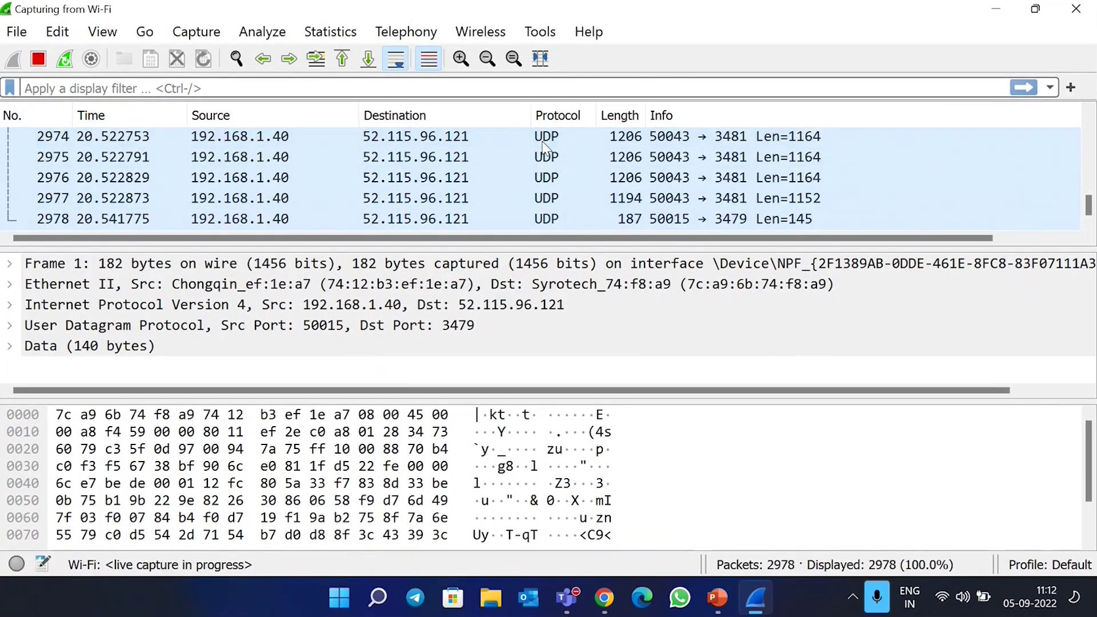
left_click(544, 150)
left_click(544, 149)
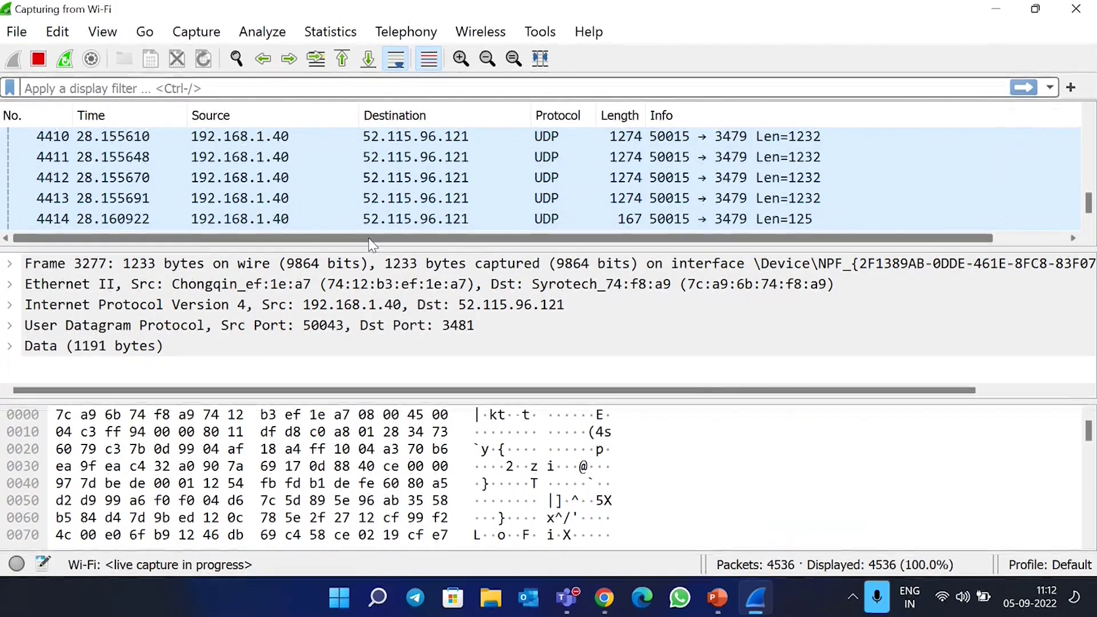
Expand the selected packet's Frame details, and briefly expand and collapse its Ethernet II layer
left_click(10, 269)
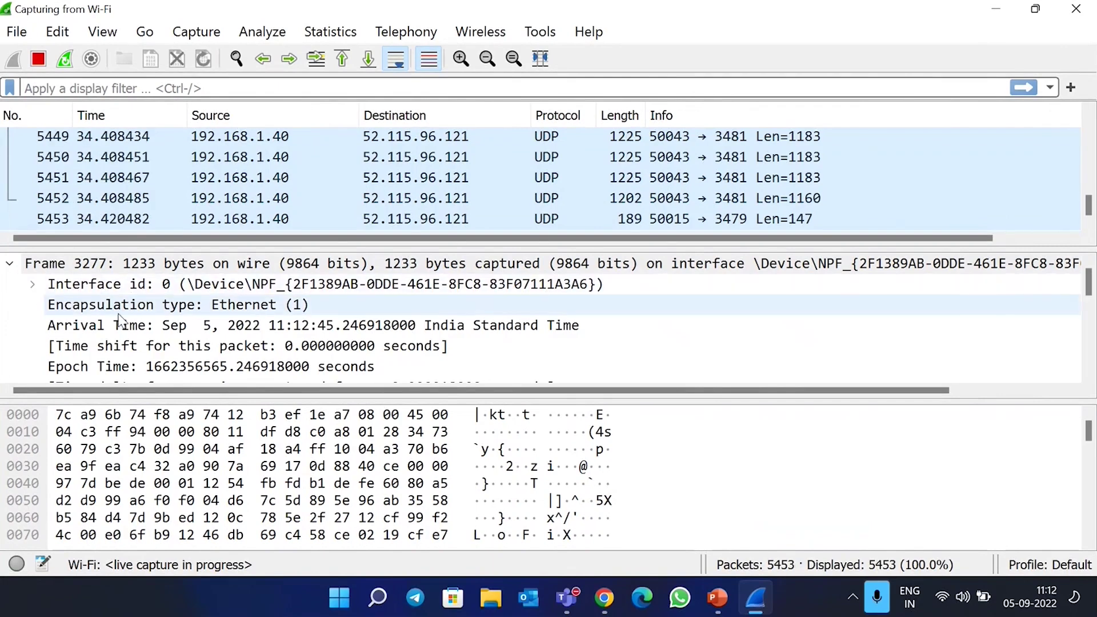
scroll(285, 298, "down", 5)
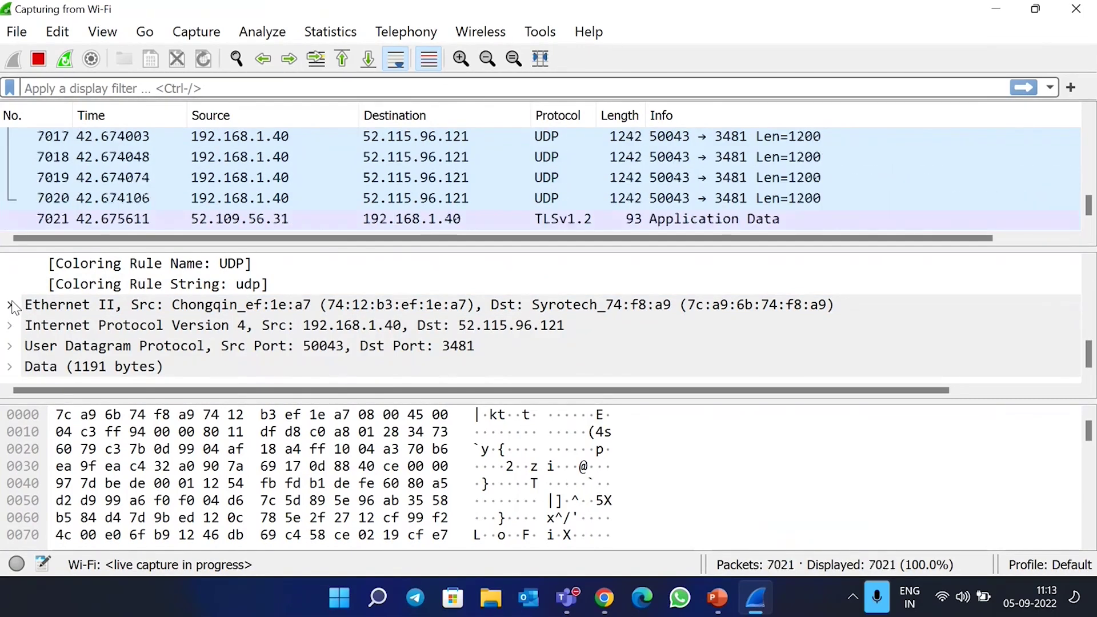
left_click(11, 305)
double_click(96, 312)
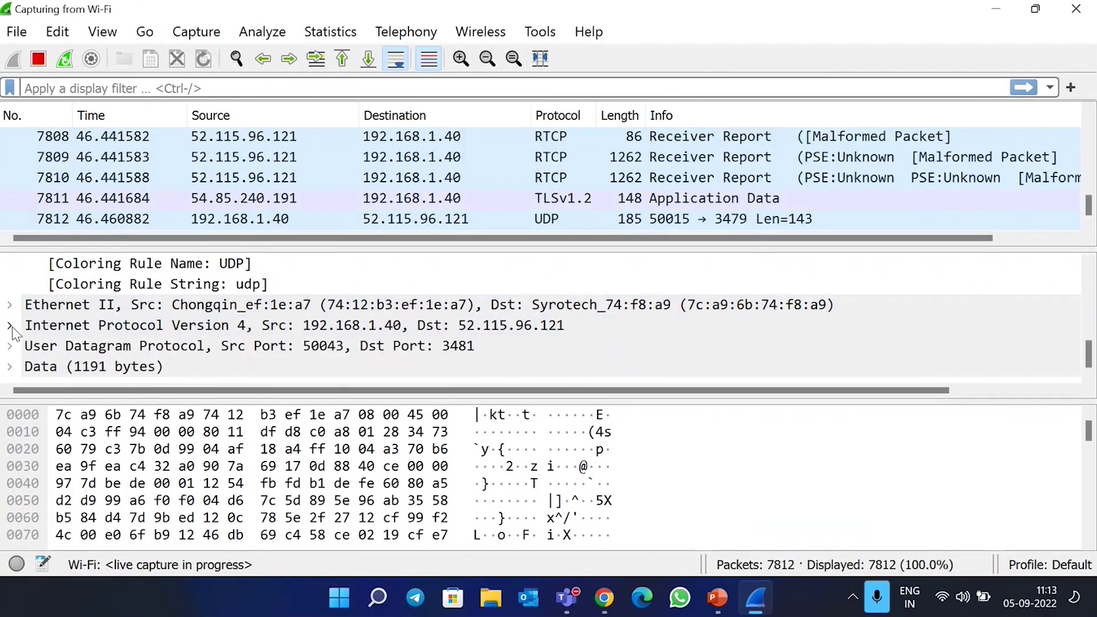
Expand the packet's Internet Protocol Version 4 layer and highlight its source and destination address fields
left_click(11, 326)
scroll(140, 334, "down", 3)
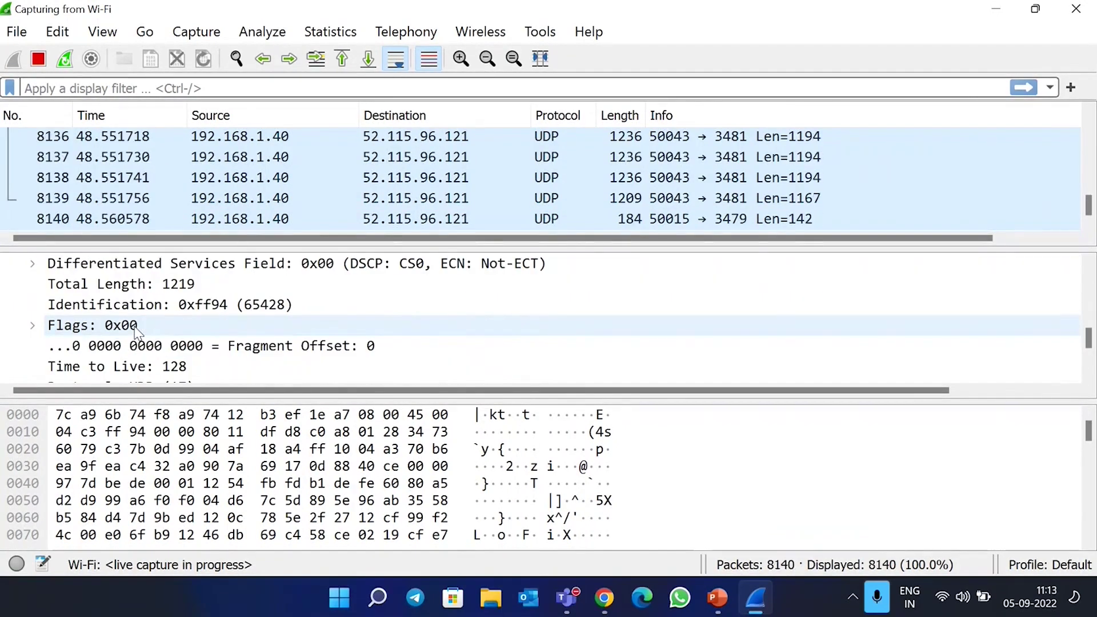
scroll(177, 324, "down", 1)
left_click(155, 330)
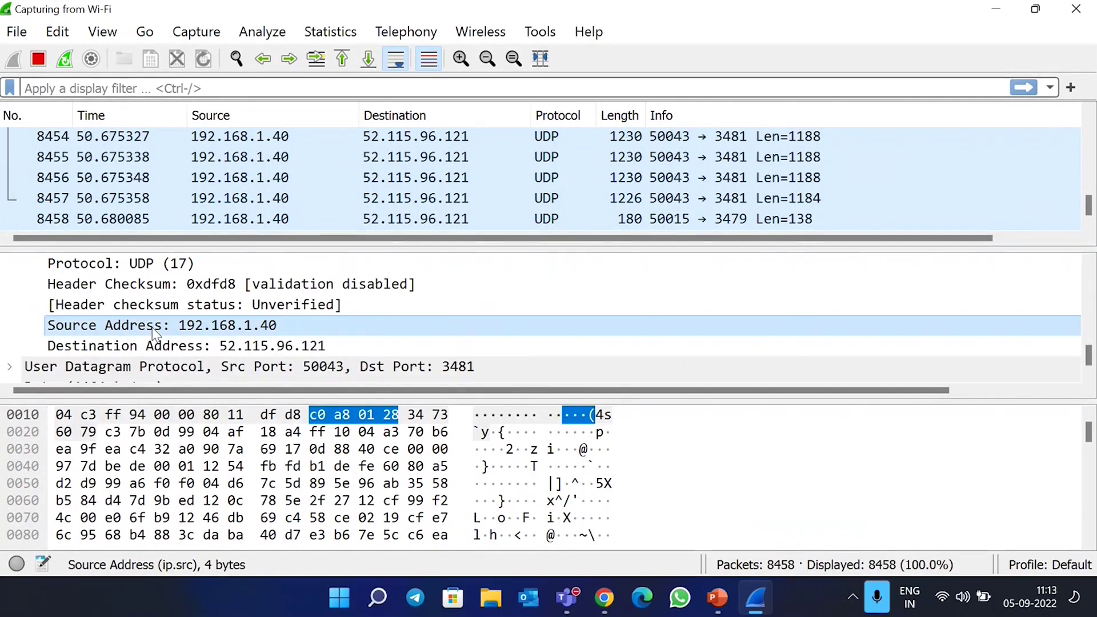
left_click(204, 346)
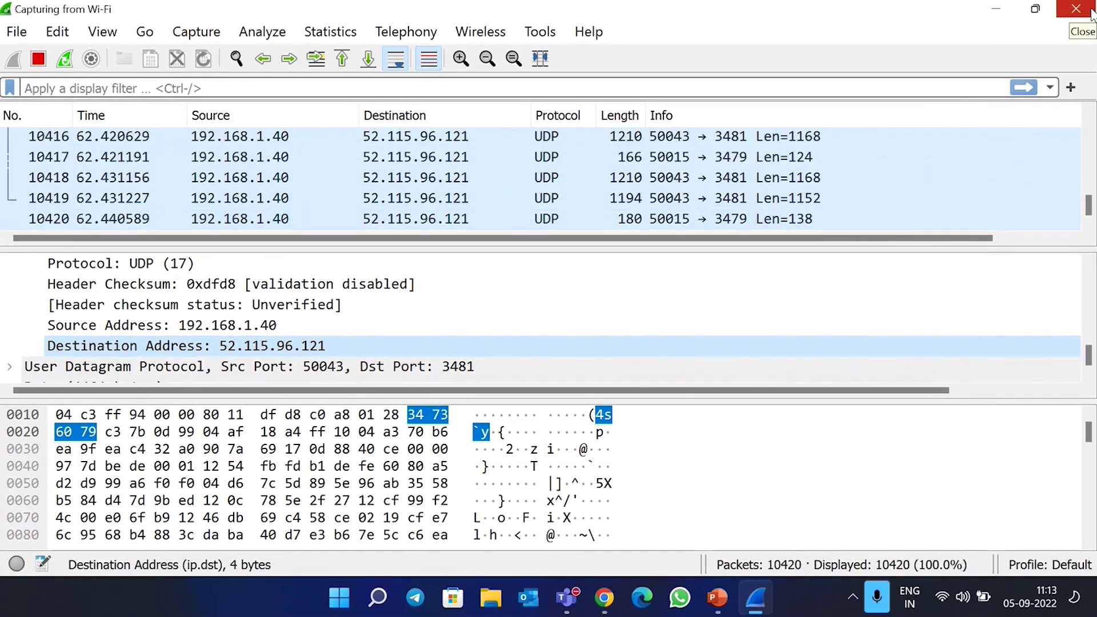
Quit Wireshark without saving the captured packets and start the slide show of the ENCOR WD 8-11 presentation in PowerPoint
left_click(1092, 12)
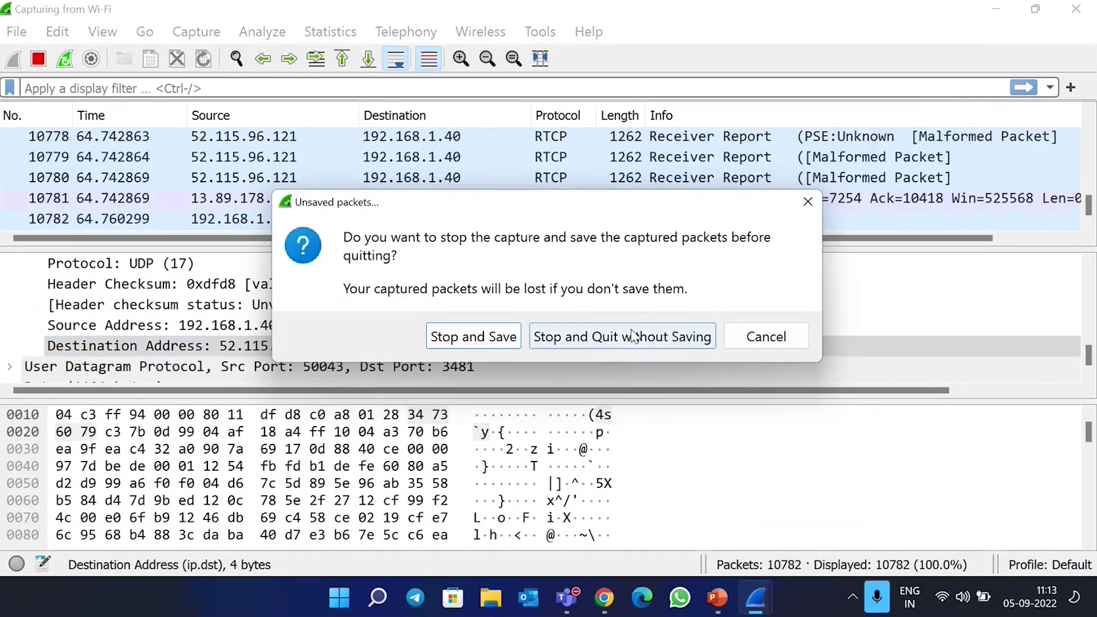
left_click(653, 344)
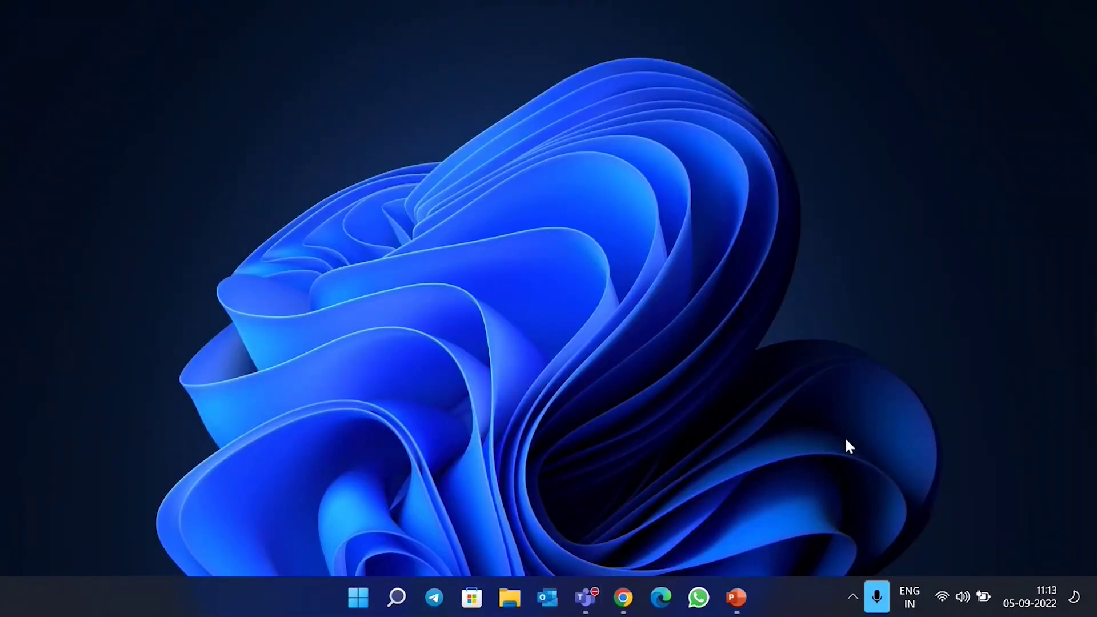
left_click(737, 599)
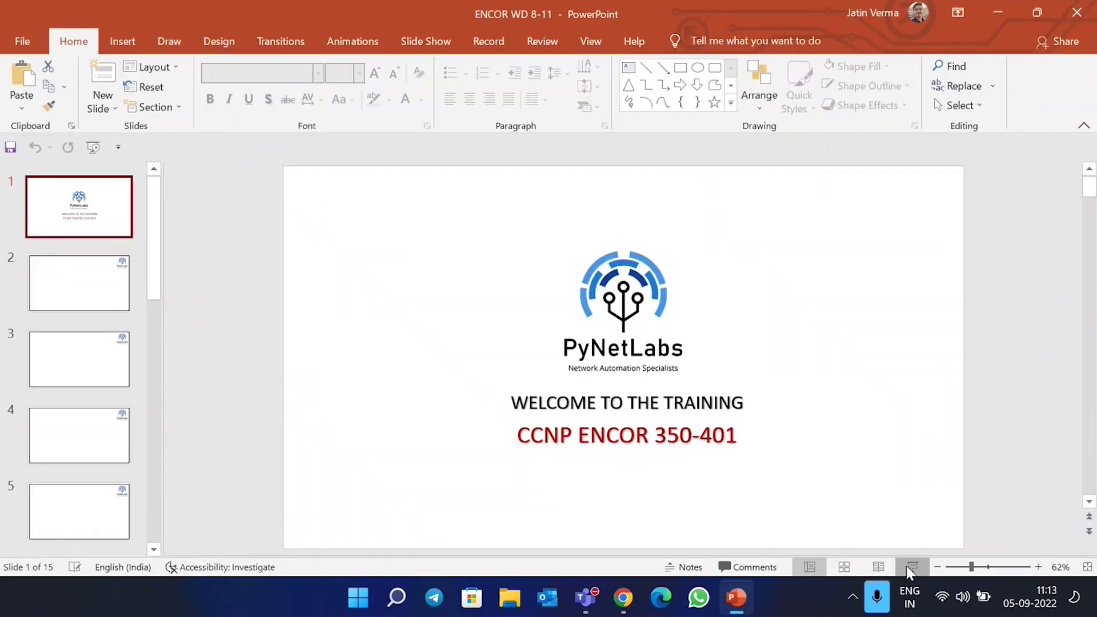
left_click(906, 567)
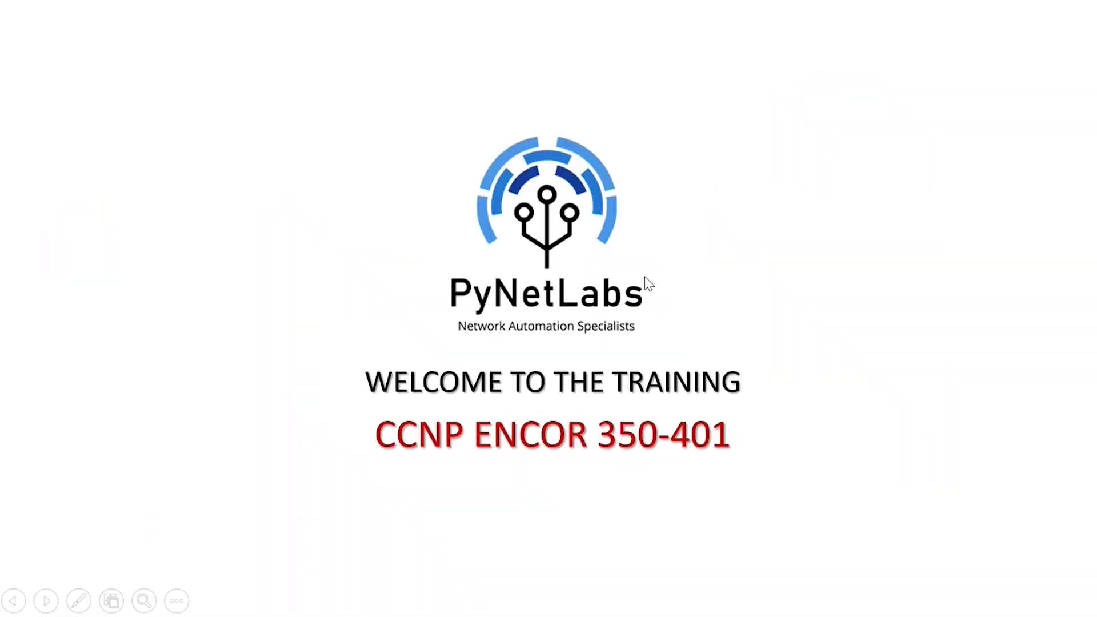